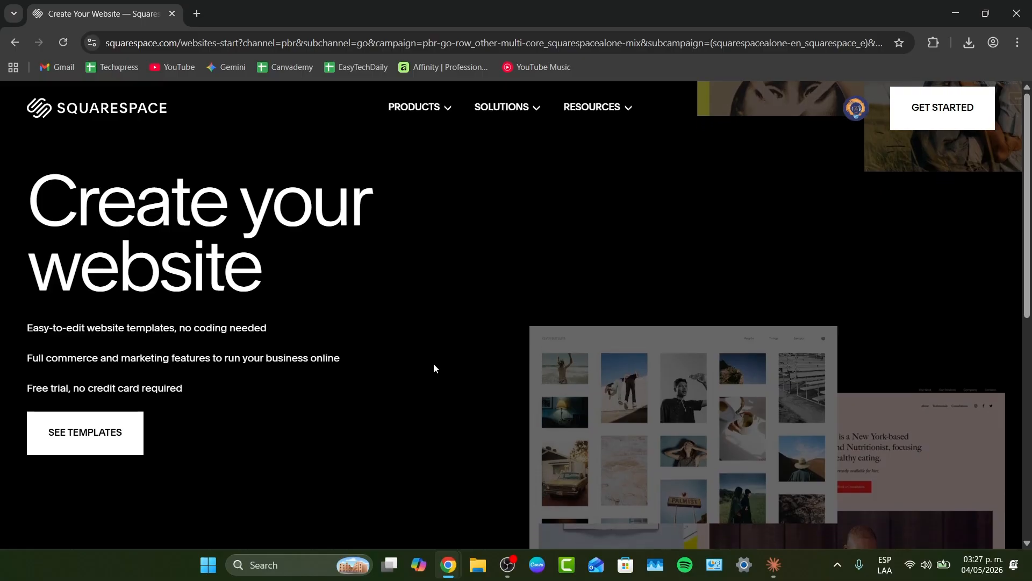
- Start creating a website and choose Music as the site topic
click(913, 114)
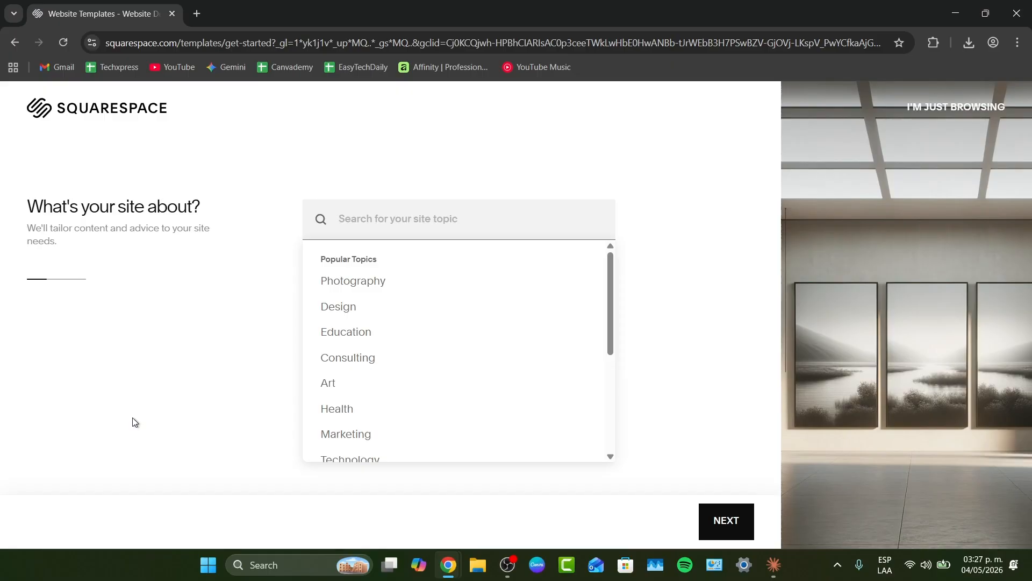
scroll(494, 376, down, 4)
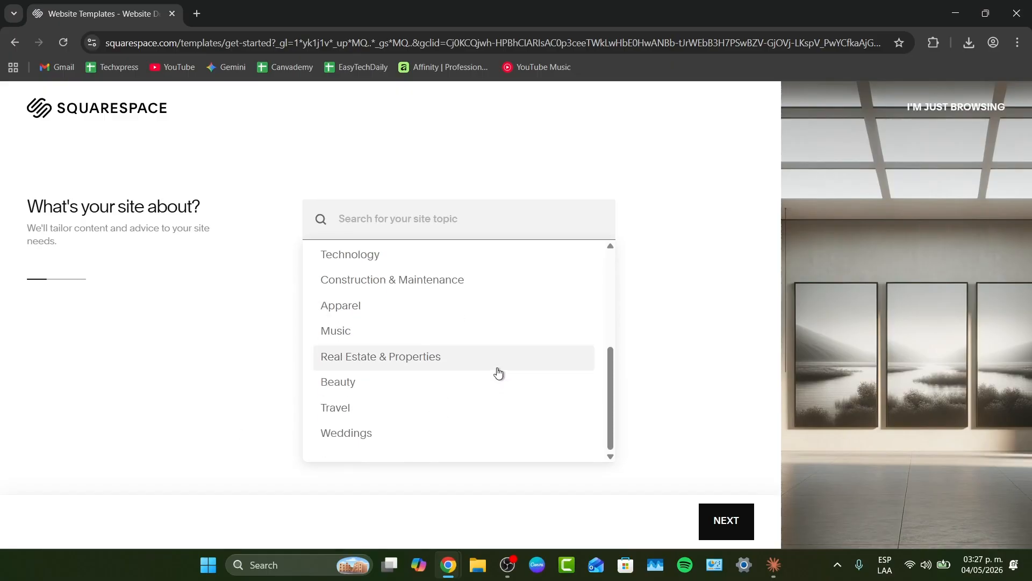
click(456, 337)
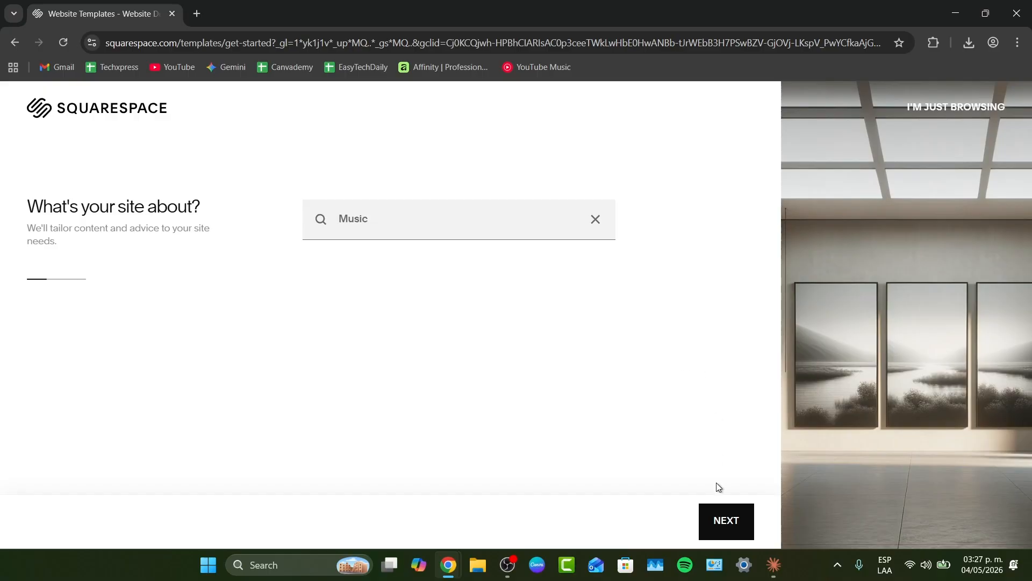
click(723, 519)
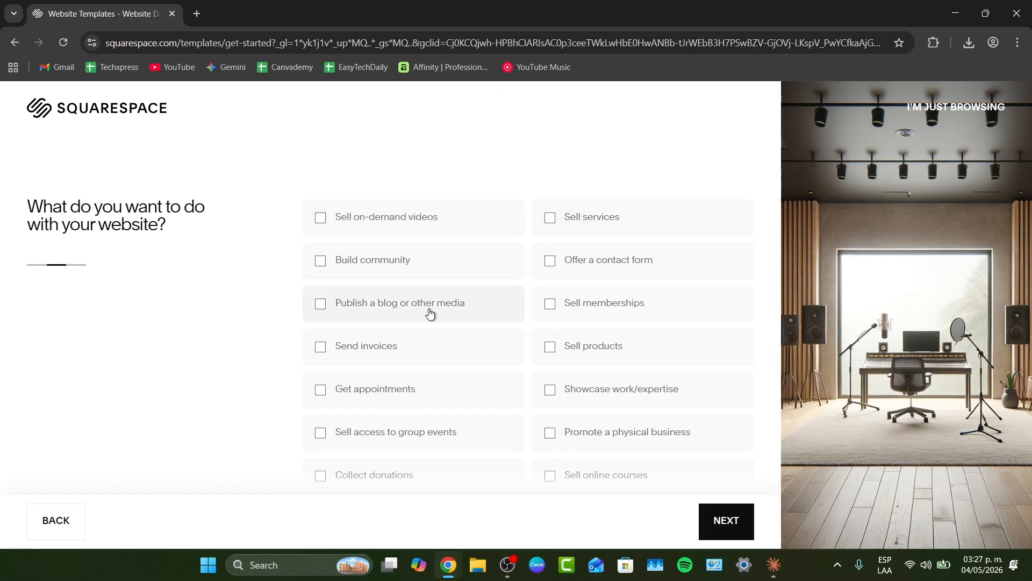
- Select the goals Publish a blog or other media and Build community, and continue
scroll(637, 329, down, 1)
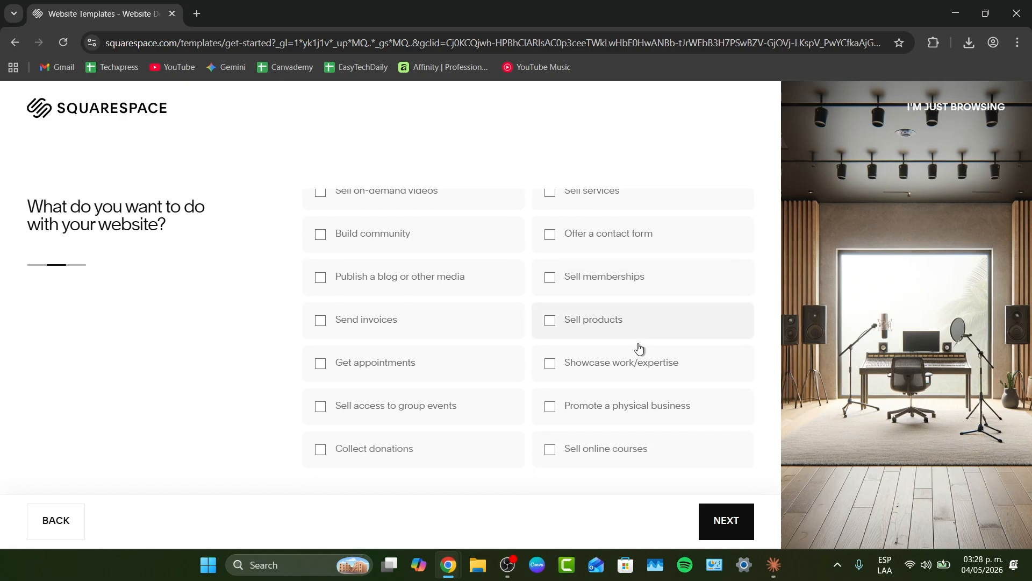
scroll(628, 383, up, 1)
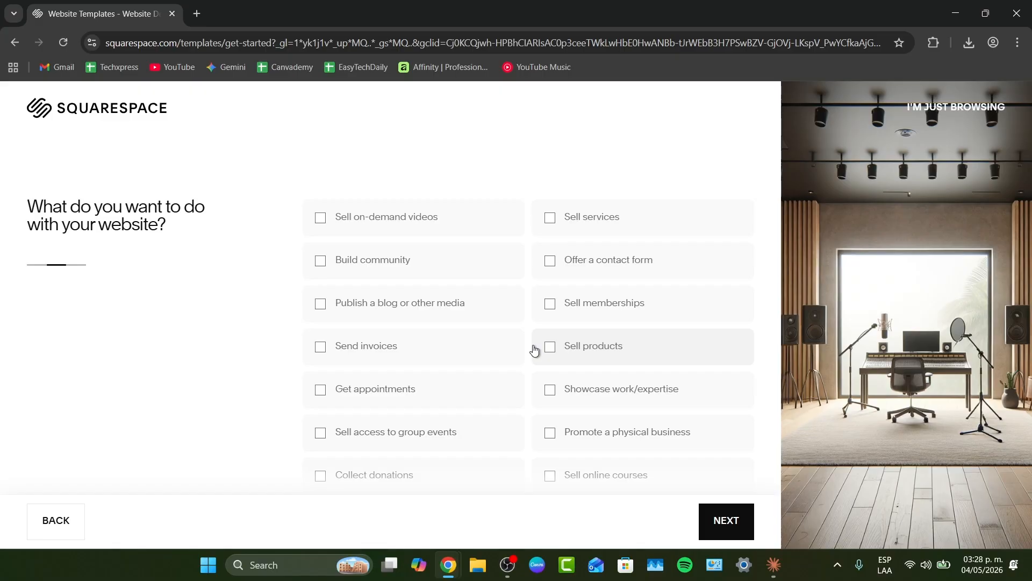
click(411, 308)
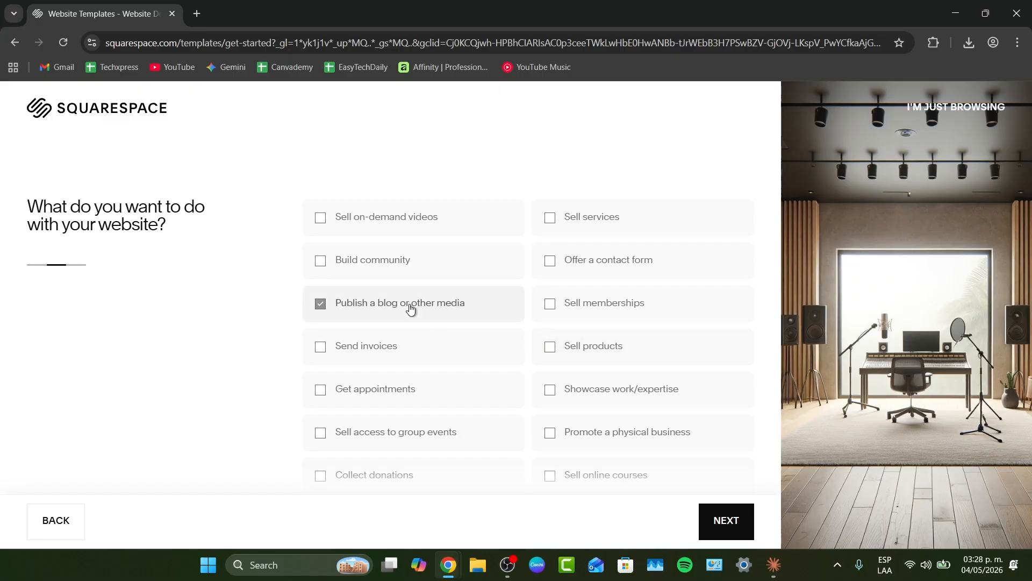
click(365, 261)
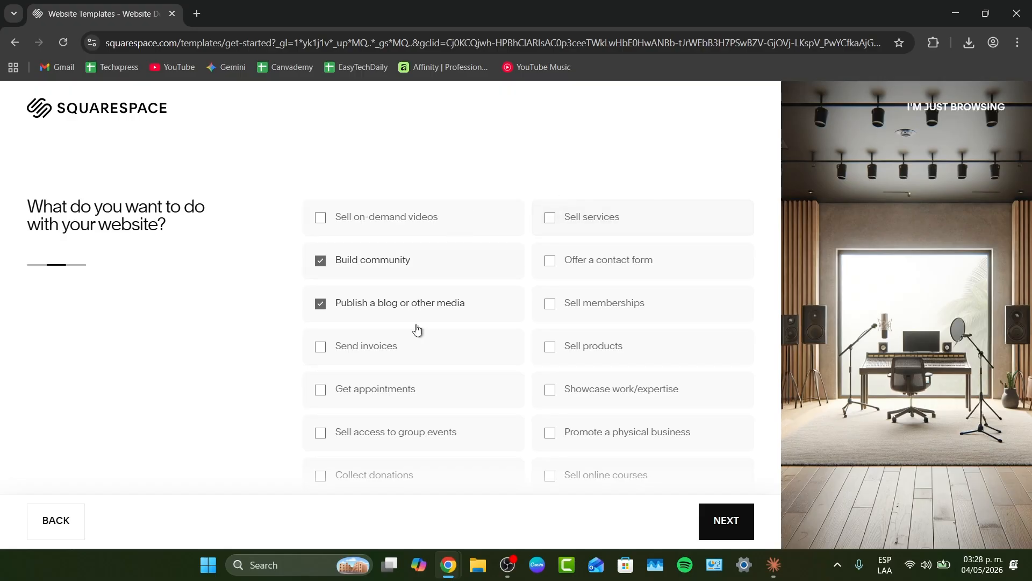
click(715, 517)
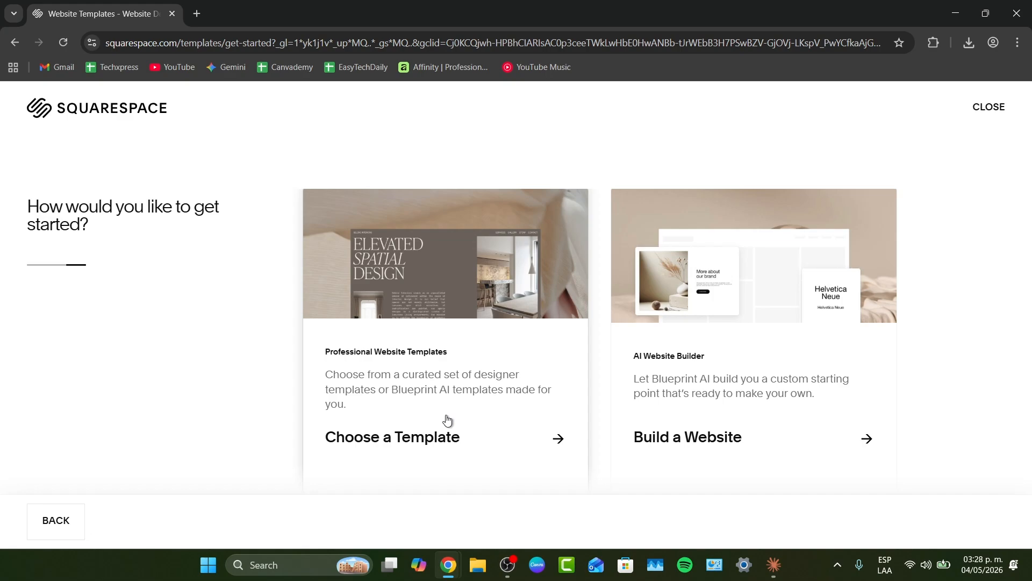
- Choose to build the site with the AI Website Builder and focus the site title field
click(743, 425)
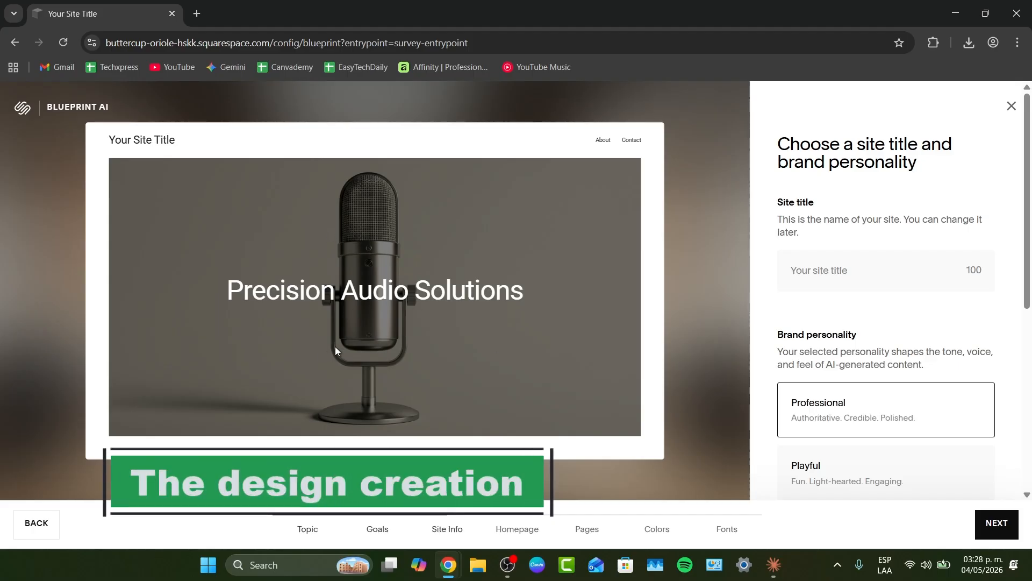
triple_click(792, 207)
drag(836, 217, 1001, 219)
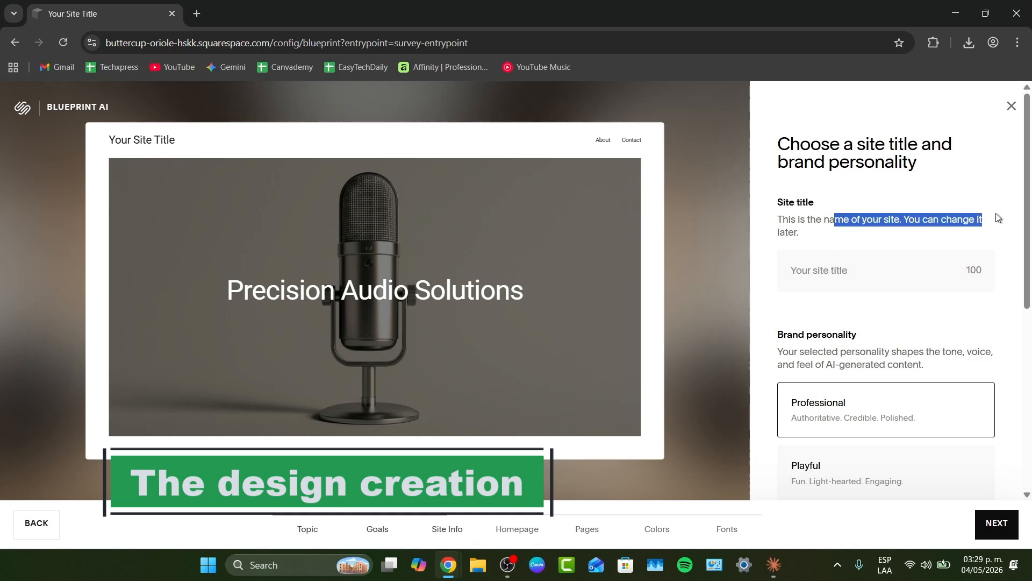
click(880, 260)
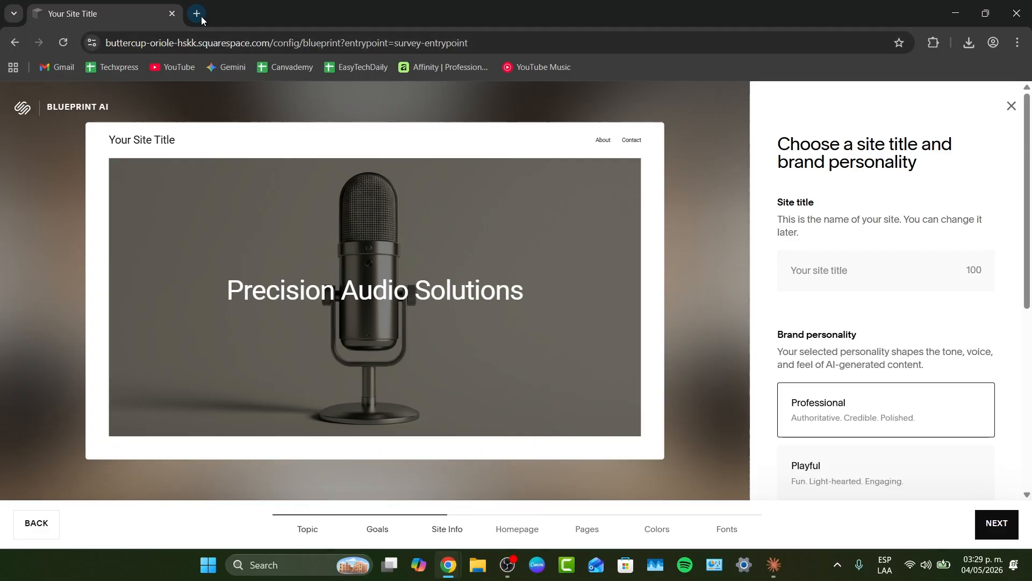
- Switch to Claude and send a prompt asking for help starting a music blog website with ideas, including a name
click(774, 565)
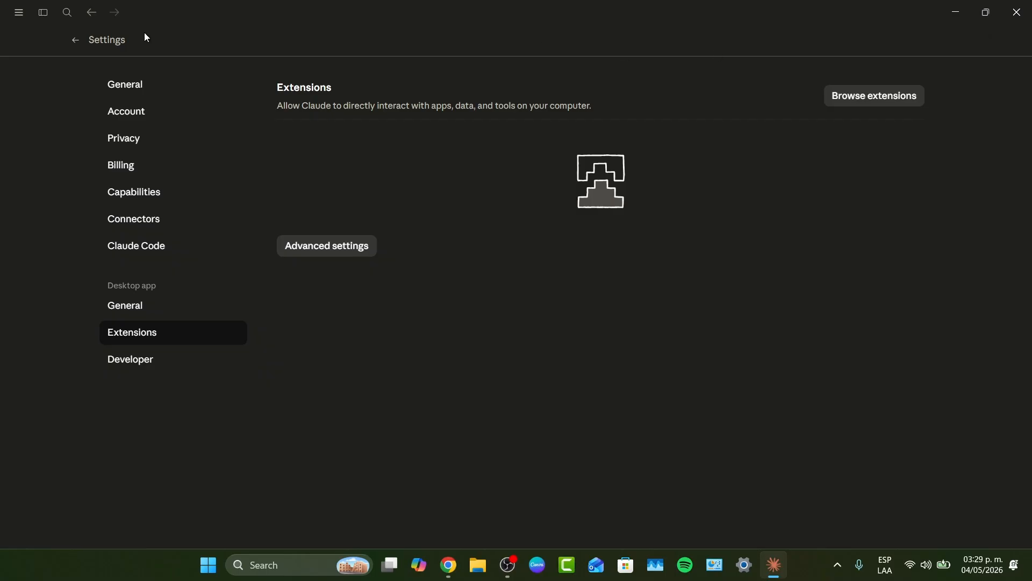
click(78, 44)
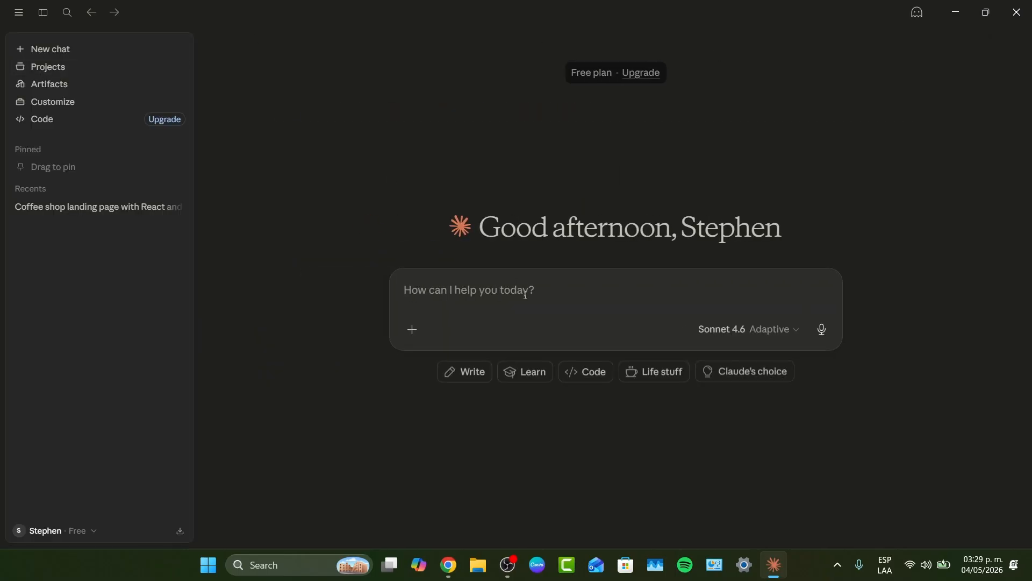
text(i want to make )
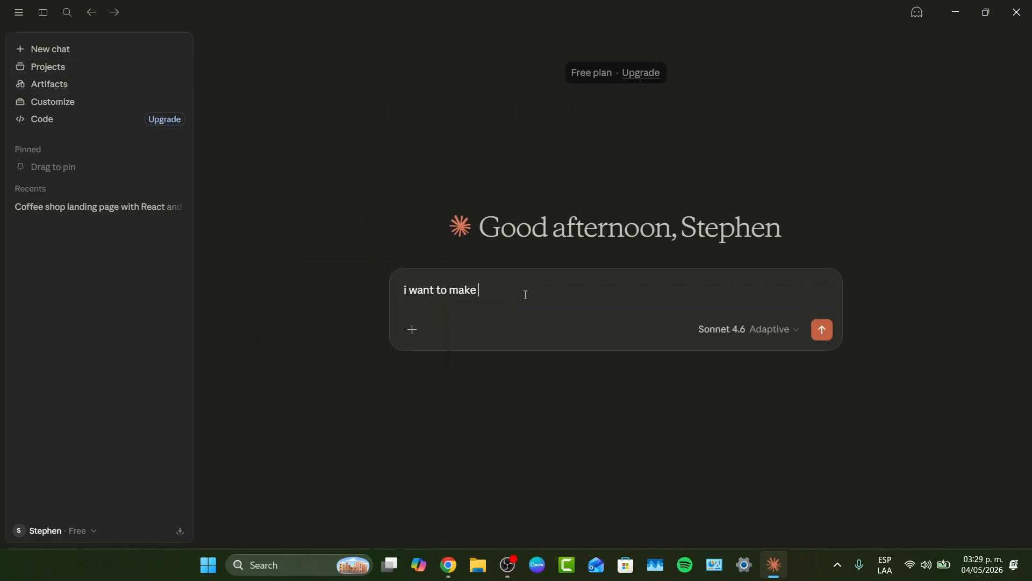
text(a blog website about mus)
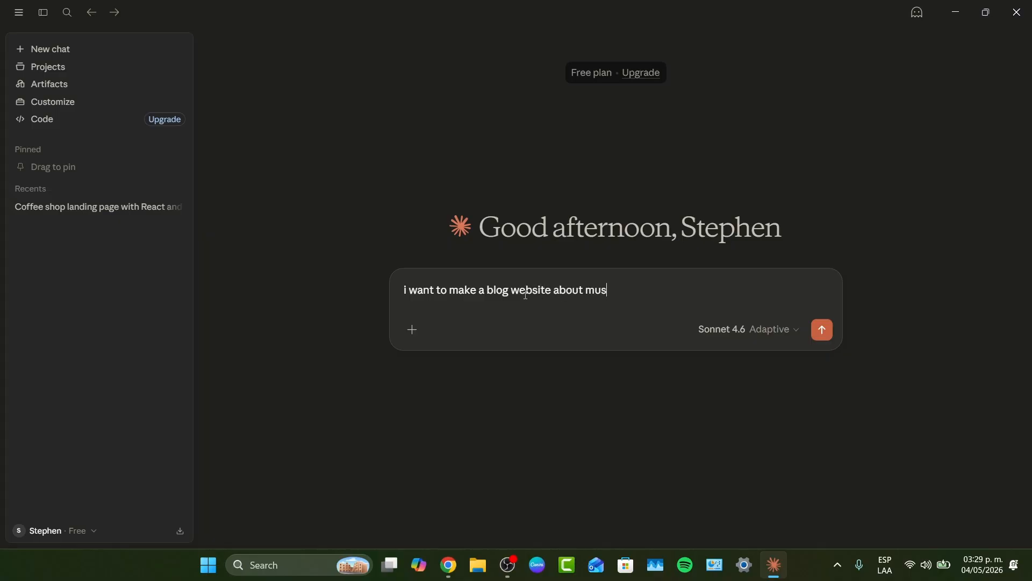
text(ic but i dont know any)
key(BackSpace)
text(nyth)
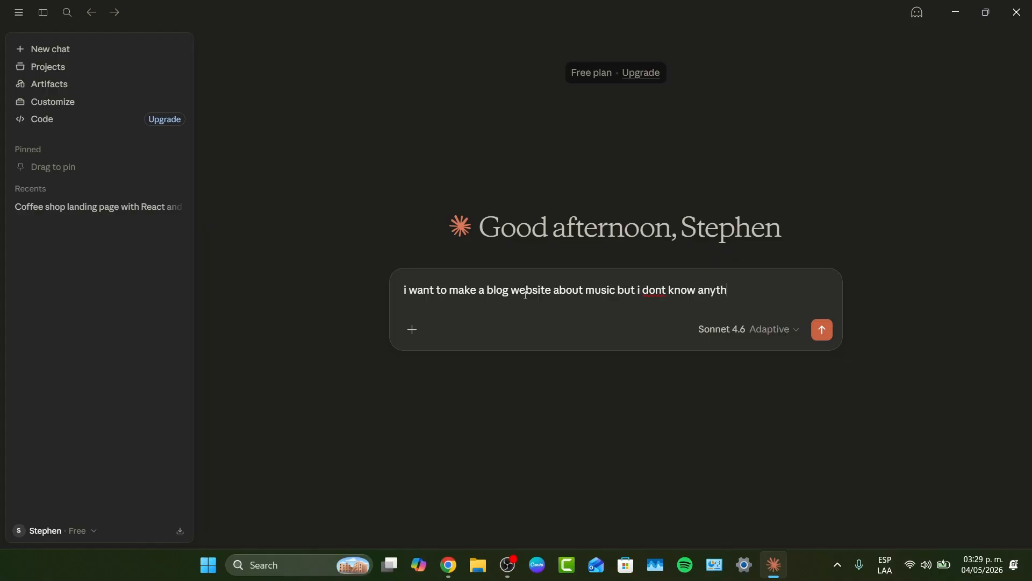
text(ing about it, not even the nam)
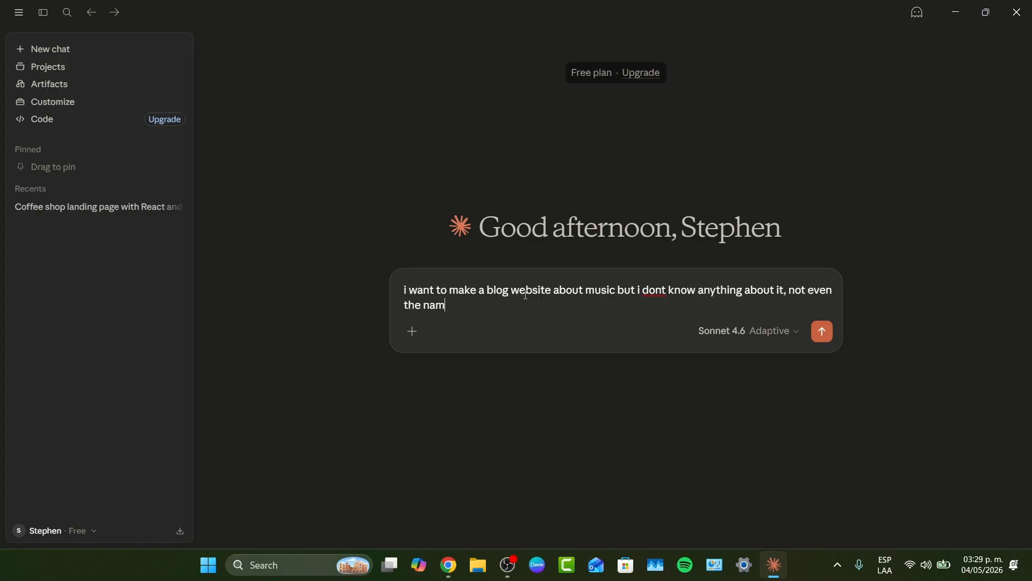
text(e help eme get started with ideas)
key(Return)
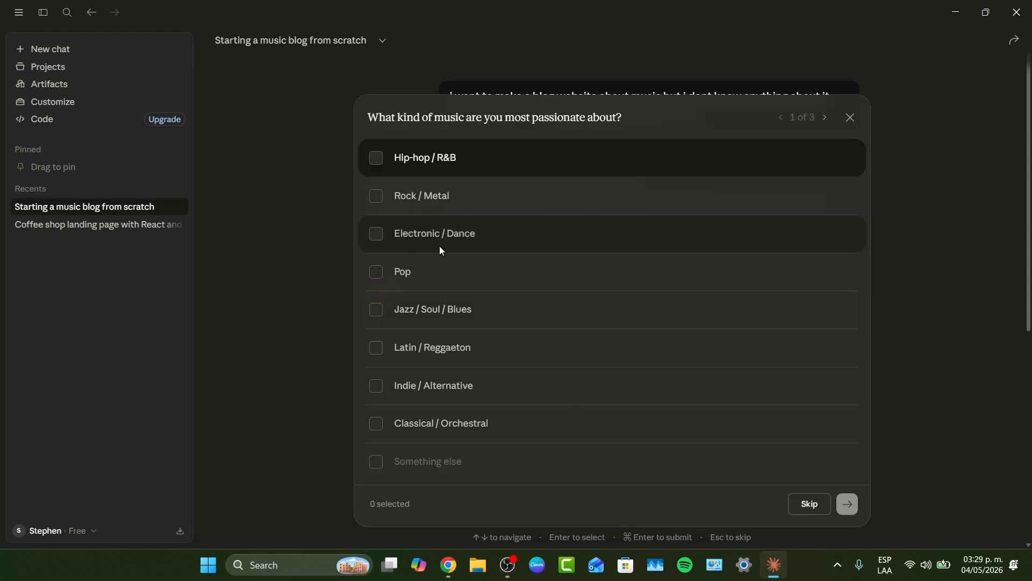
- Answer the music-genre question with Indie / Alternative only and submit
click(376, 195)
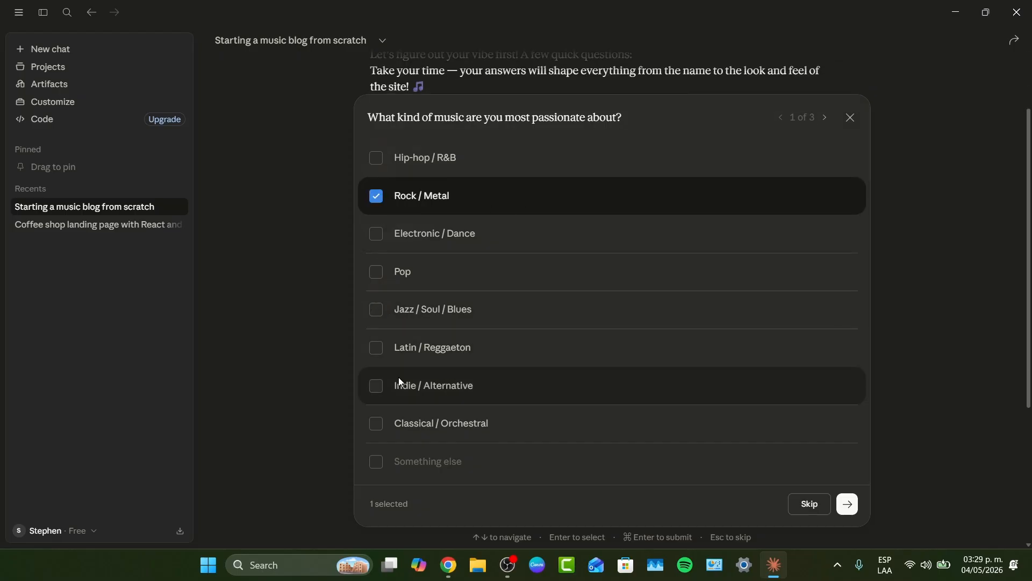
click(380, 386)
click(374, 197)
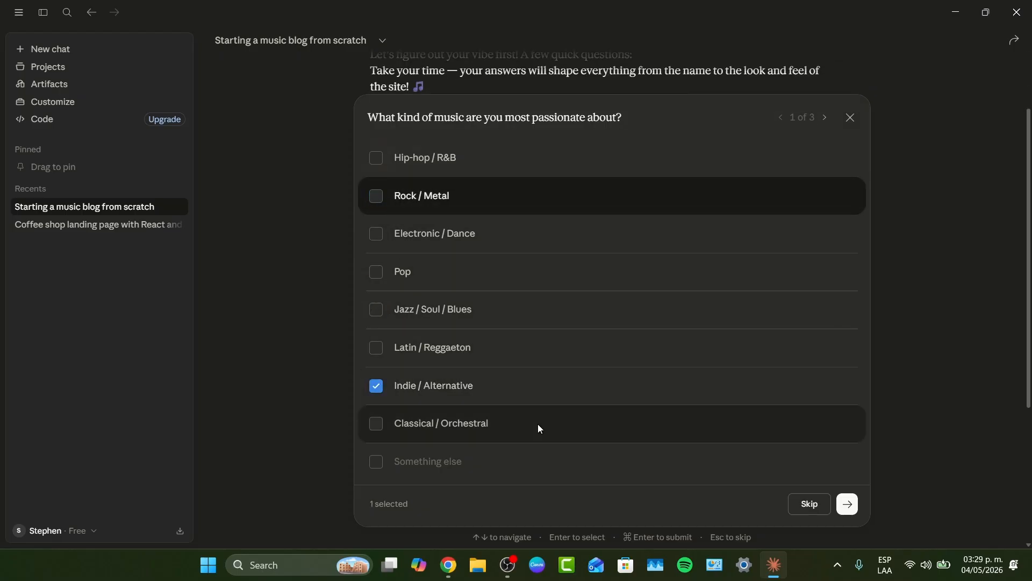
click(848, 503)
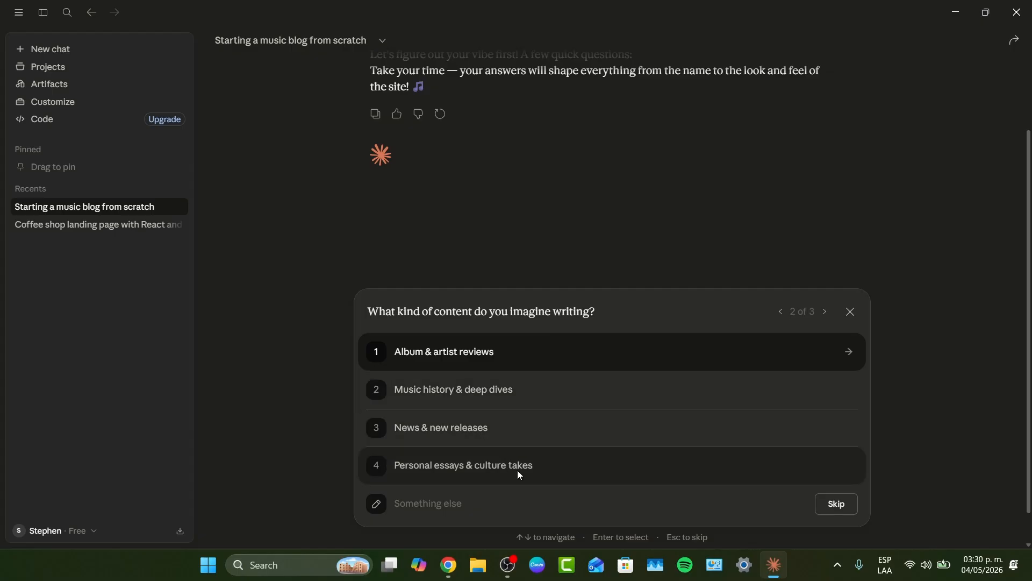
- Pick News & new releases as the content type and Casual & fun as the tone
click(470, 433)
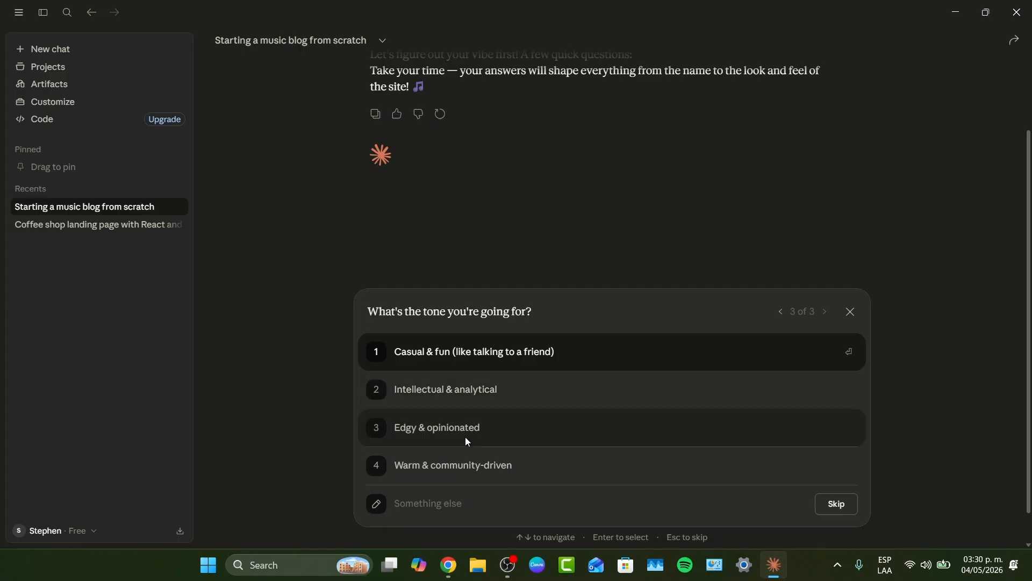
click(492, 353)
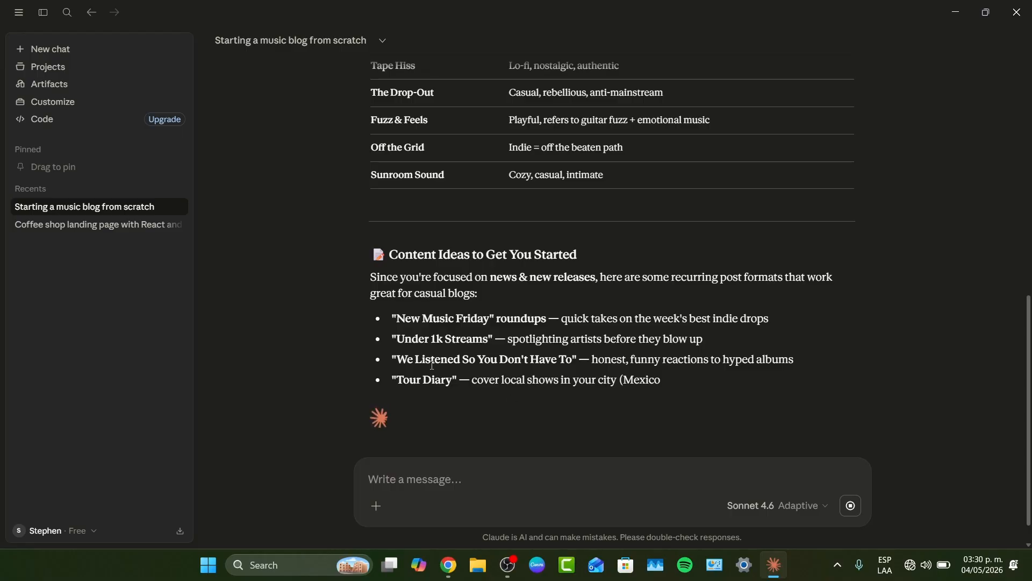
- Copy the suggested name Off the Grid and paste it as the site title in the browser
scroll(479, 337, up, 3)
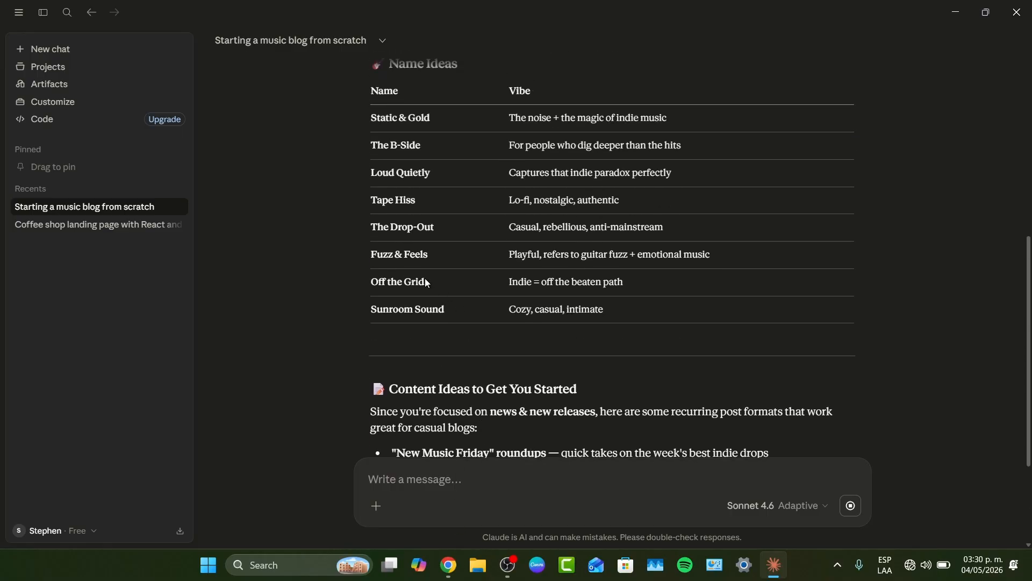
drag(426, 282, 371, 282)
key(ctrl+c)
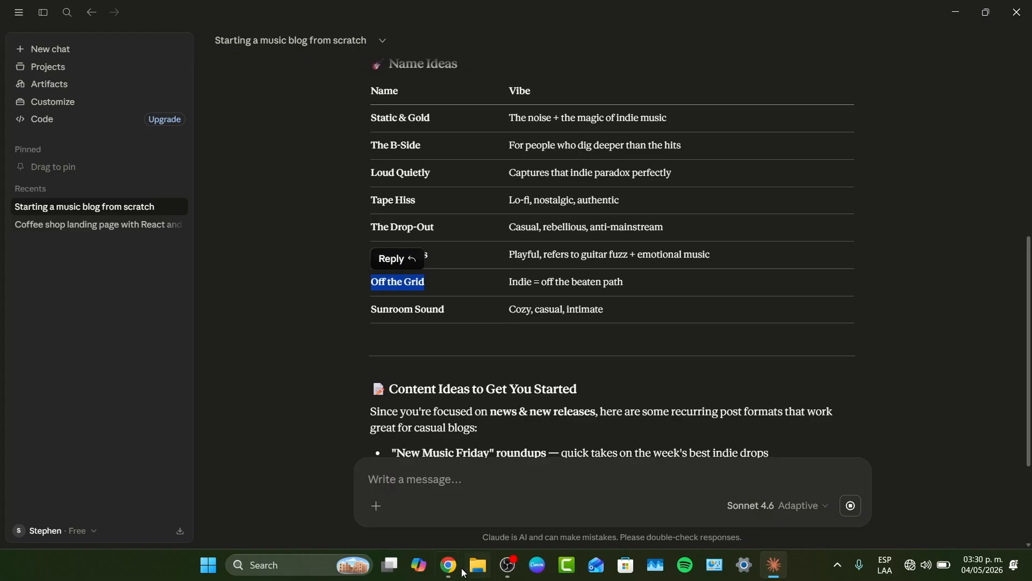
mouse_move(448, 565)
click(534, 498)
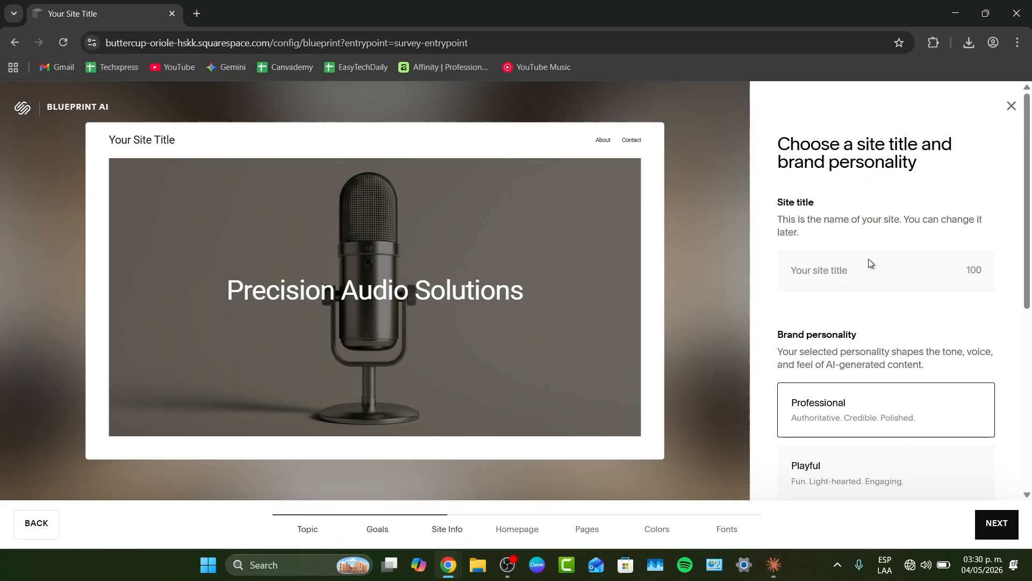
key(ctrl+v)
- Choose a brand personality for the site
scroll(883, 294, down, 2)
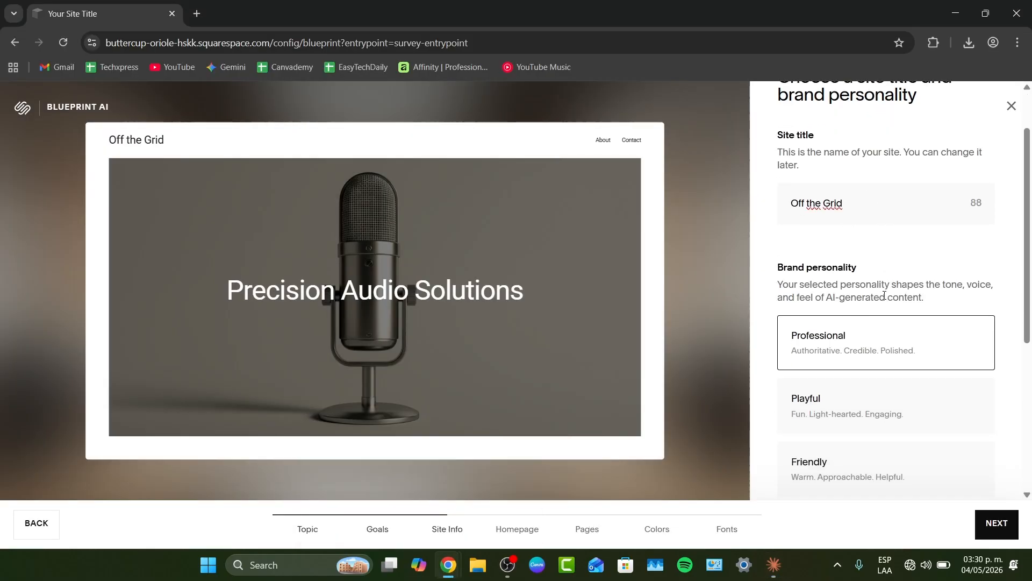
drag(781, 197, 859, 200)
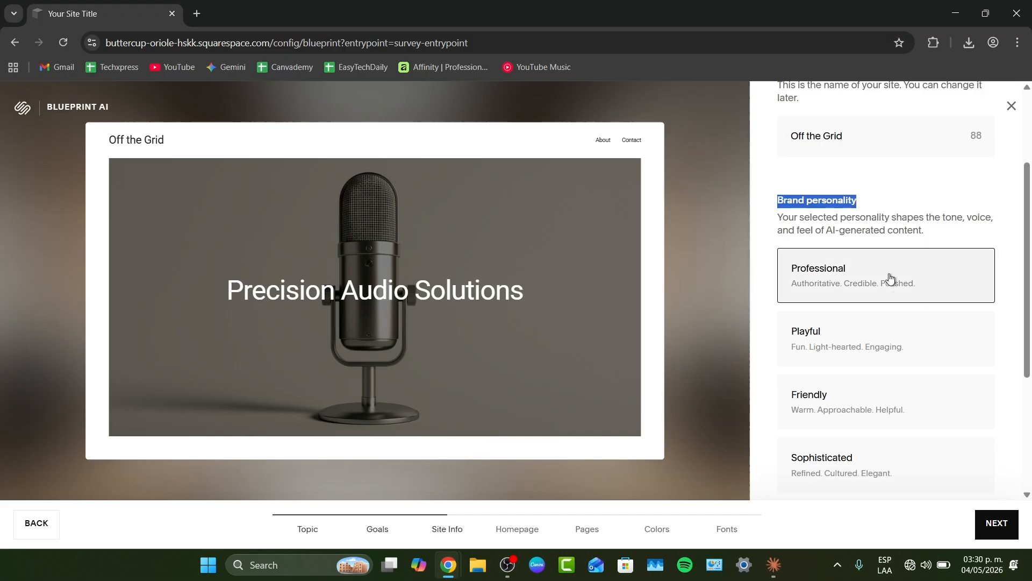
scroll(881, 290, down, 1)
click(856, 319)
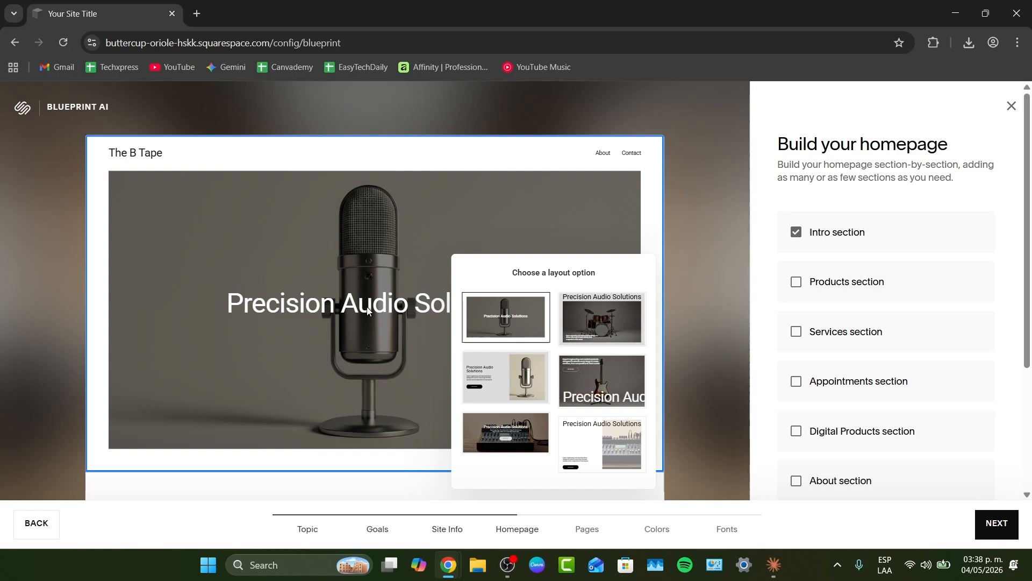
- Add the About, Social and Footer sections to the homepage alongside the Intro section
click(830, 237)
click(825, 238)
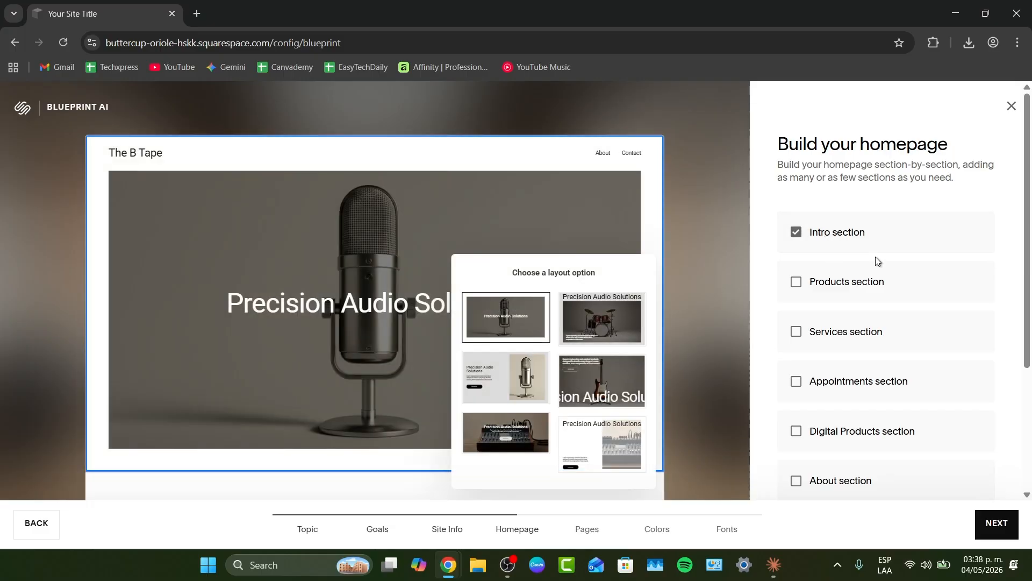
scroll(942, 312, down, 1)
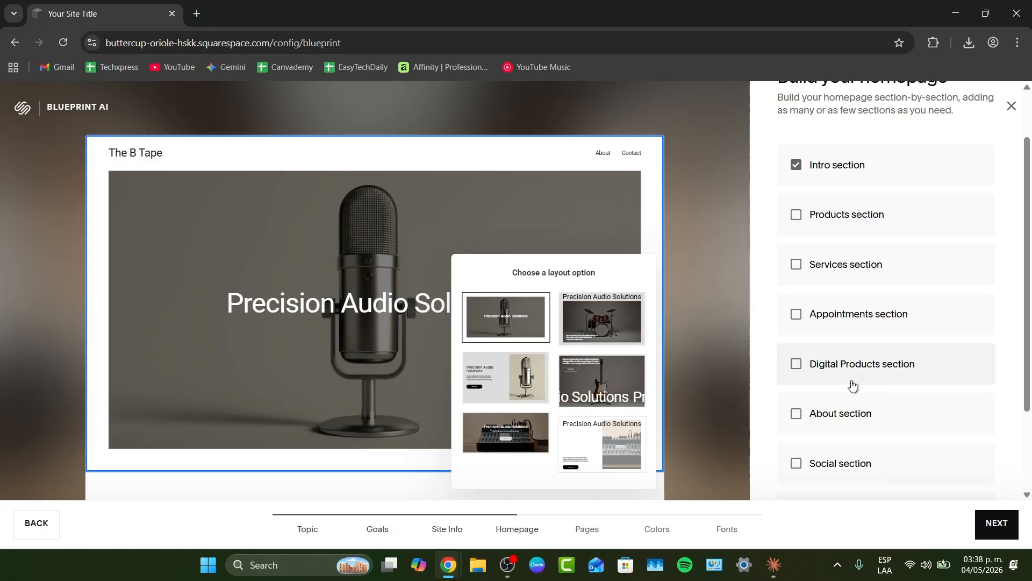
scroll(852, 385, down, 2)
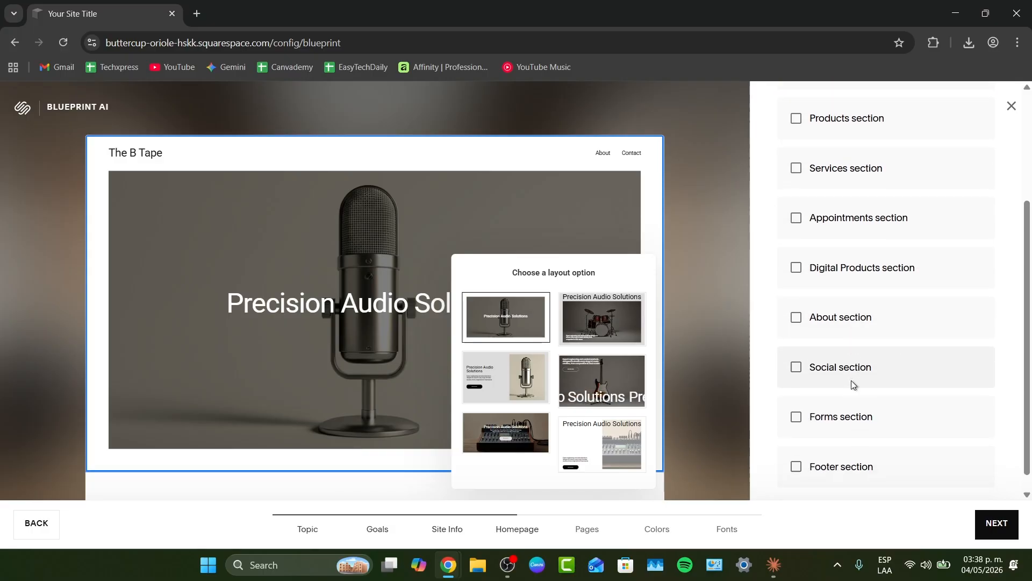
click(833, 306)
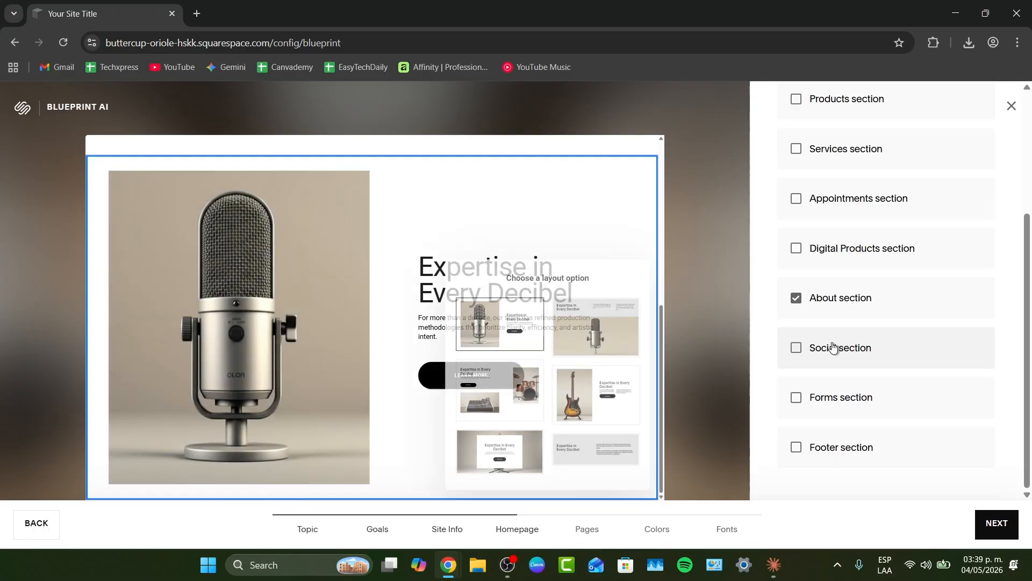
click(833, 347)
click(839, 443)
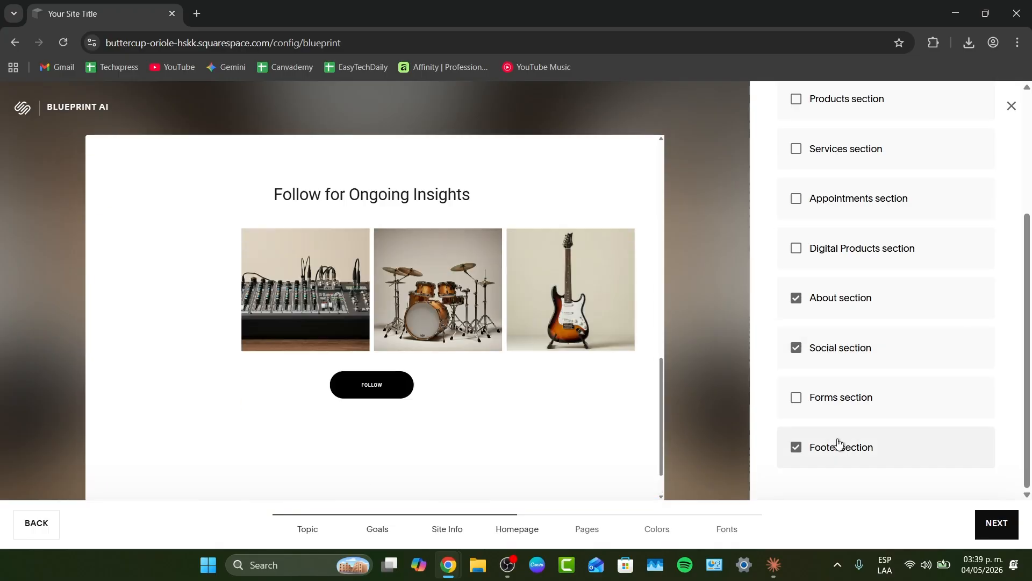
click(540, 429)
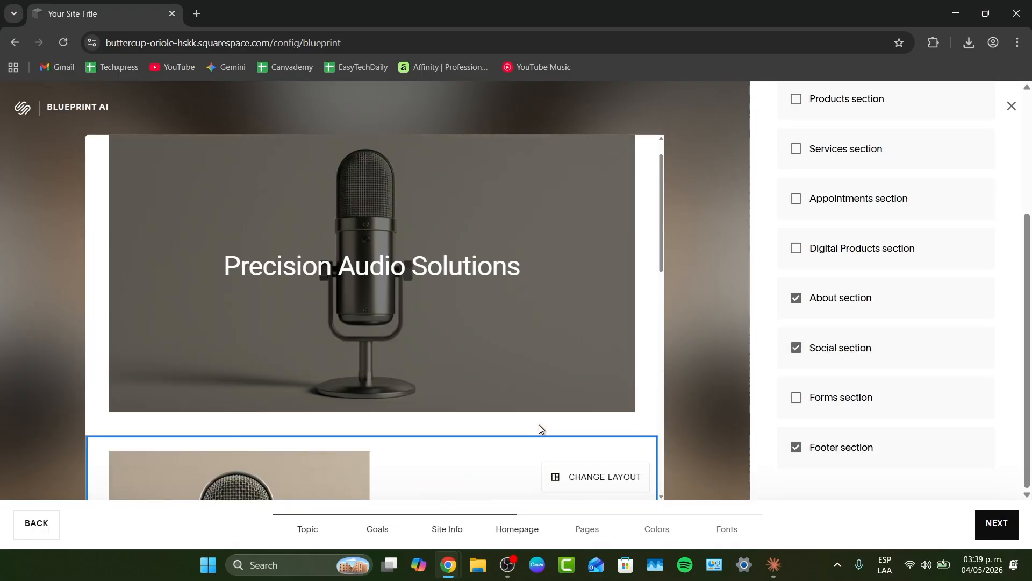
- Accept the homepage layout and keep the default About and Contact pages for the site
scroll(539, 424, up, 8)
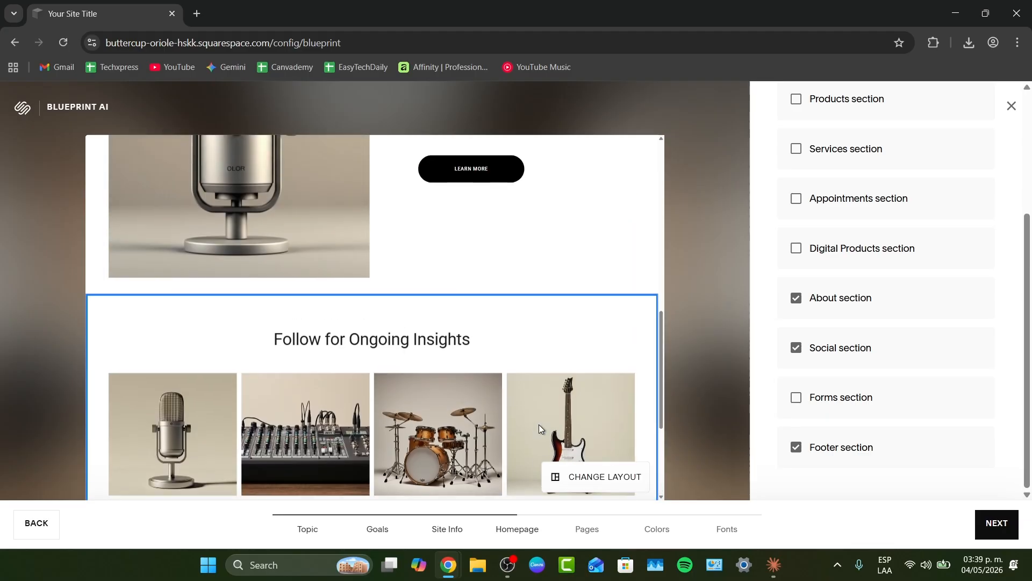
click(988, 529)
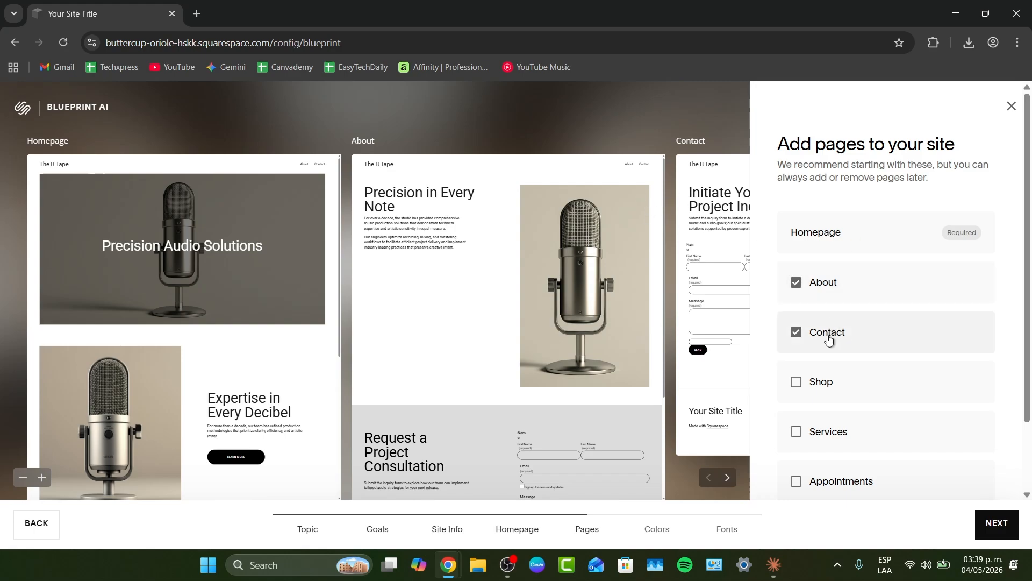
scroll(829, 338, down, 2)
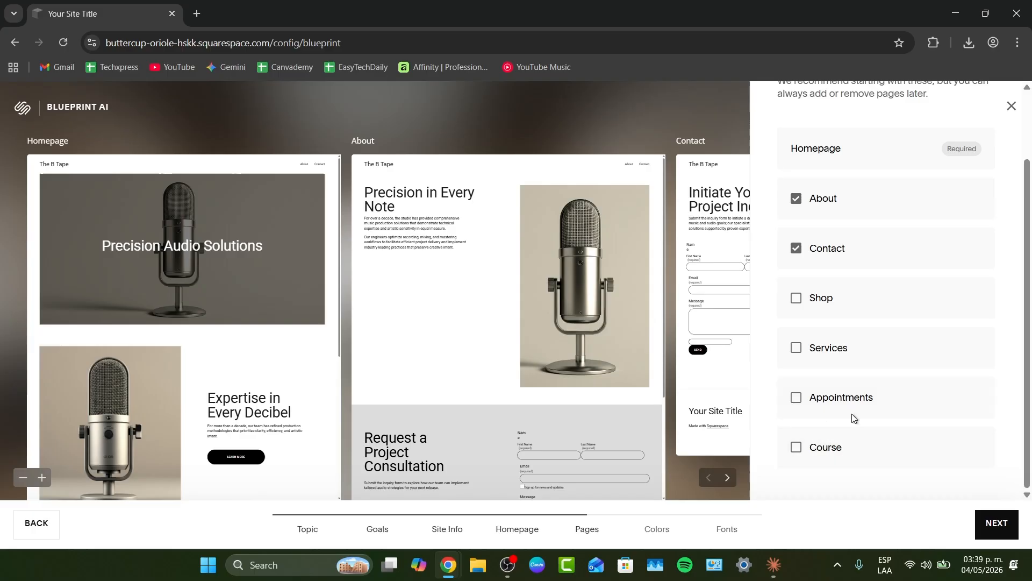
click(997, 524)
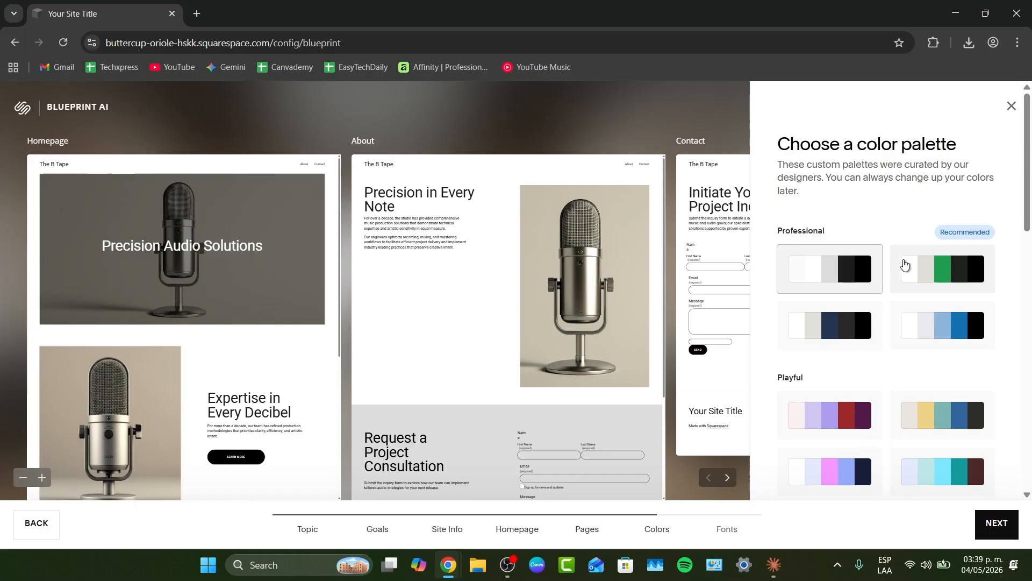
scroll(904, 265, down, 4)
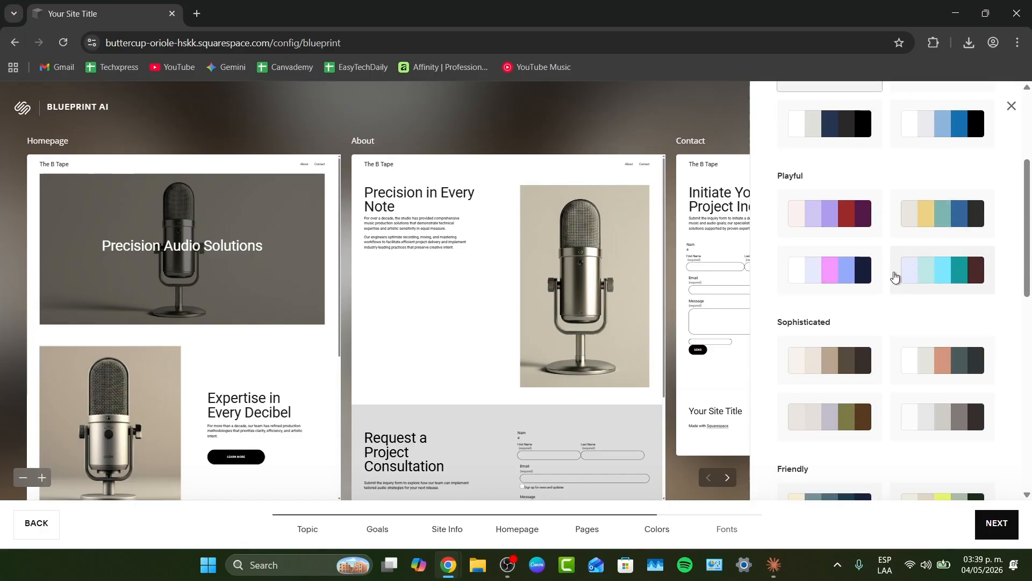
click(854, 269)
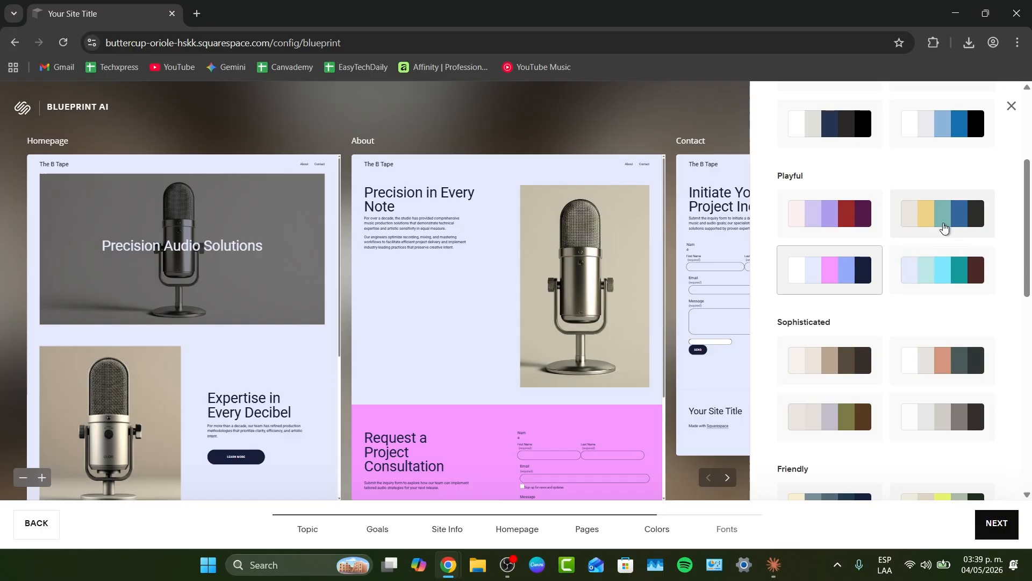
click(926, 223)
scroll(926, 225, down, 1)
scroll(926, 226, down, 4)
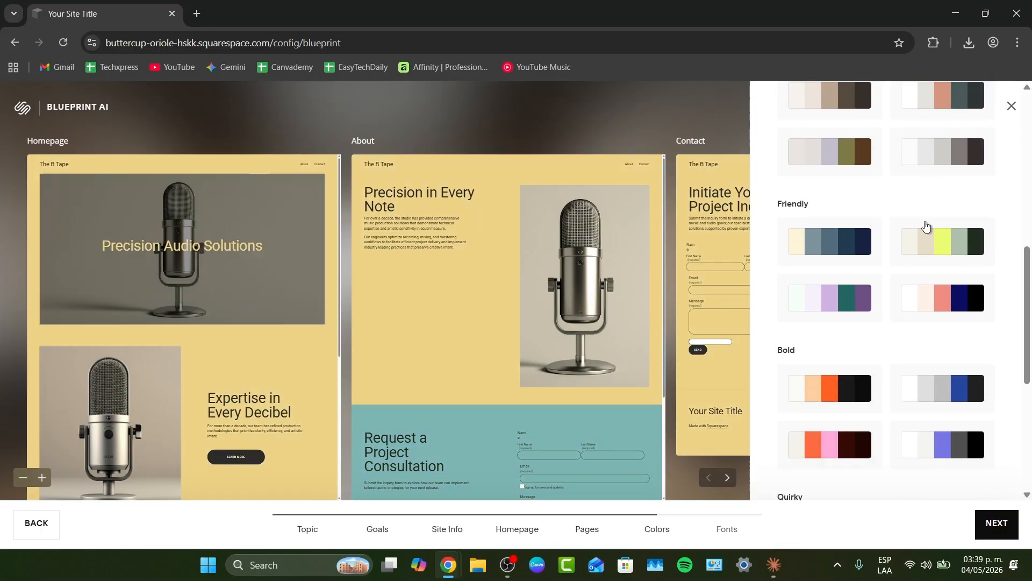
click(822, 224)
scroll(887, 285, down, 3)
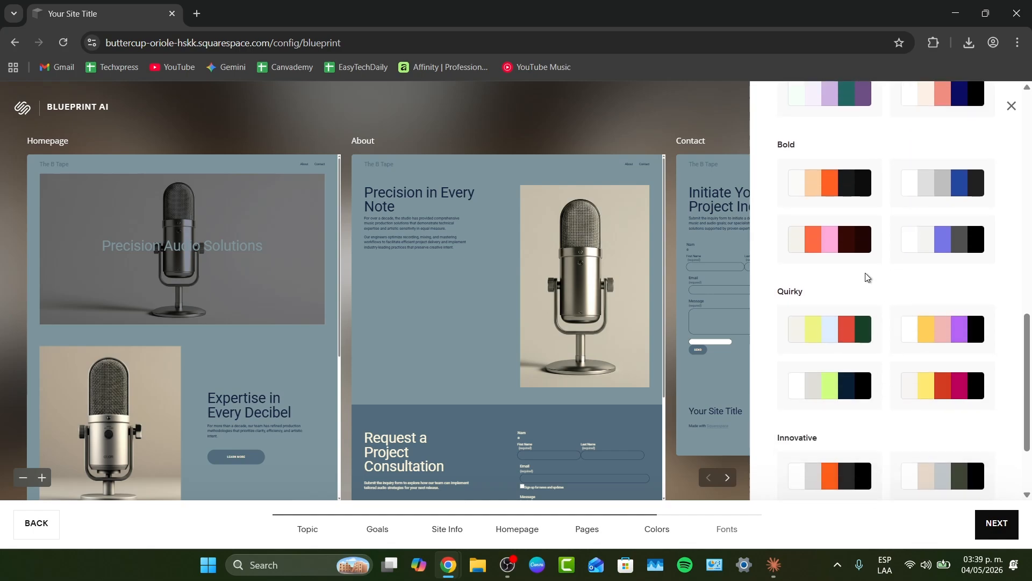
click(823, 180)
click(841, 243)
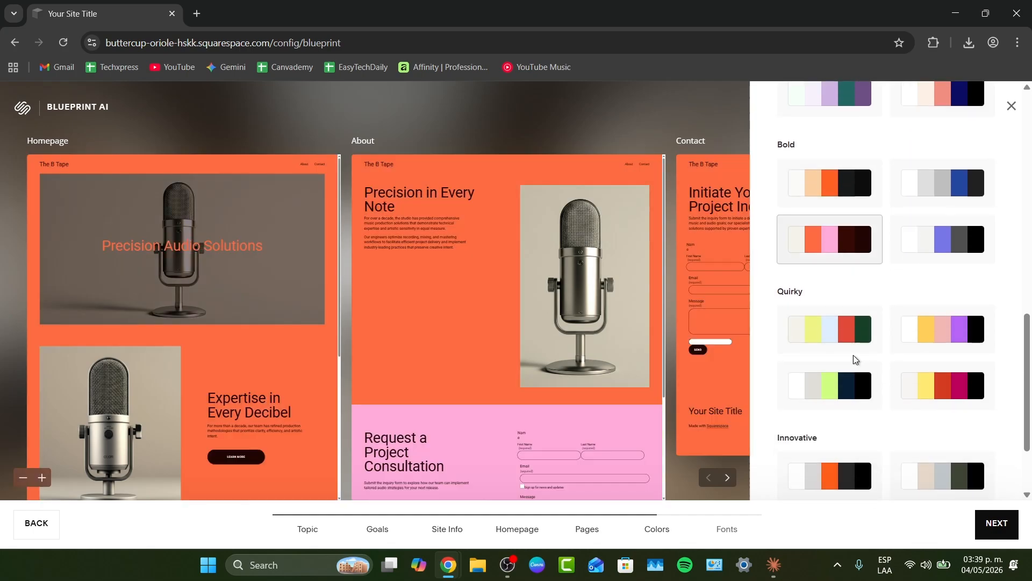
scroll(860, 334, down, 1)
click(876, 317)
click(906, 320)
scroll(895, 376, down, 1)
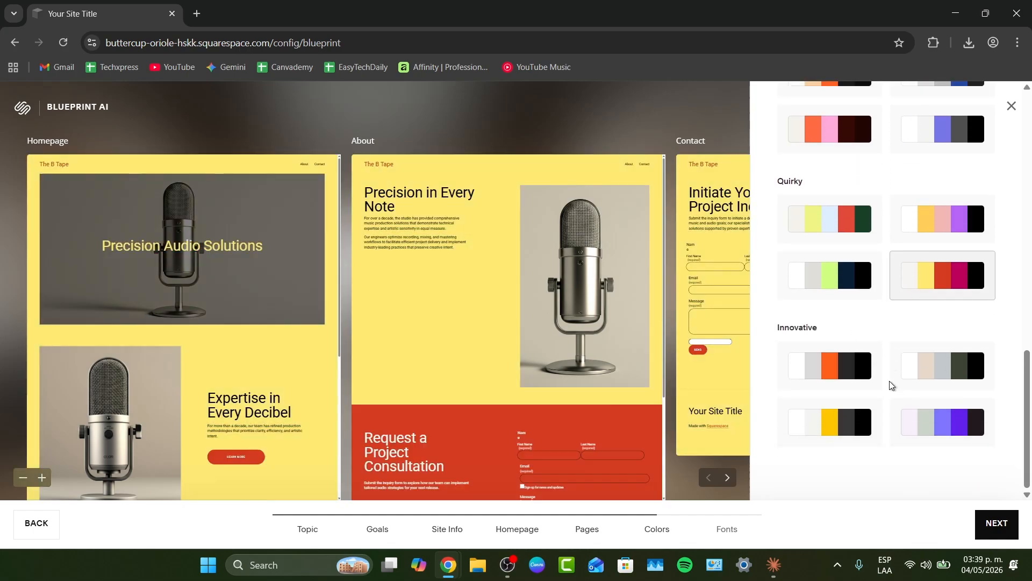
- Choose the Innovative white, yellow and black color palette and continue to fonts
click(860, 410)
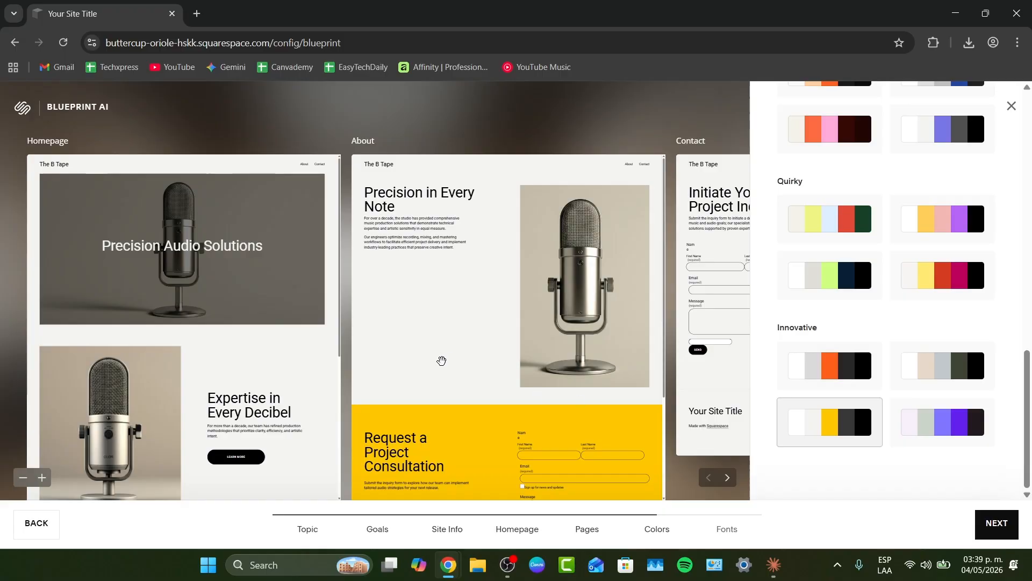
scroll(598, 368, down, 5)
scroll(592, 376, up, 5)
scroll(592, 376, down, 1)
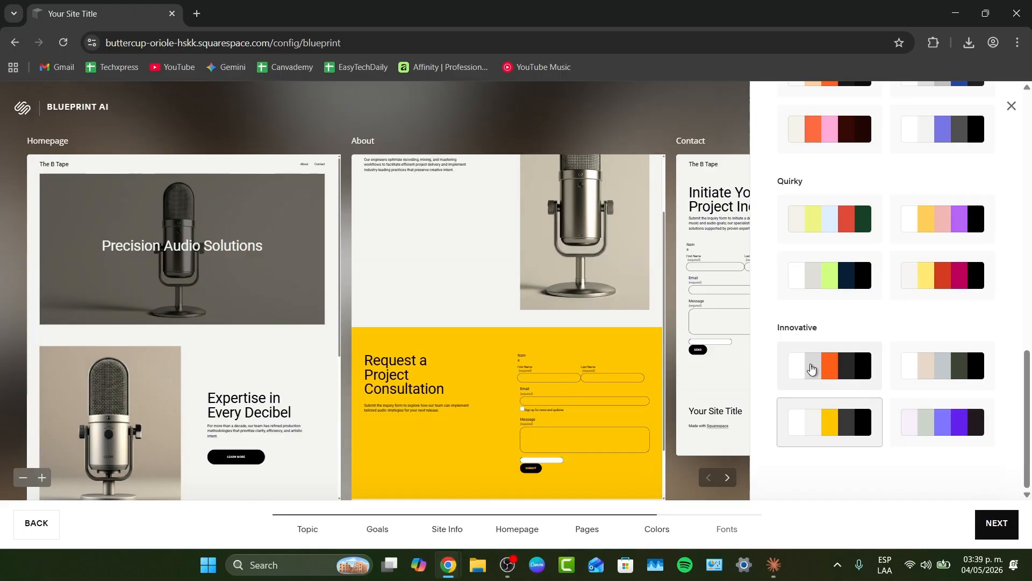
click(812, 369)
click(861, 439)
click(997, 522)
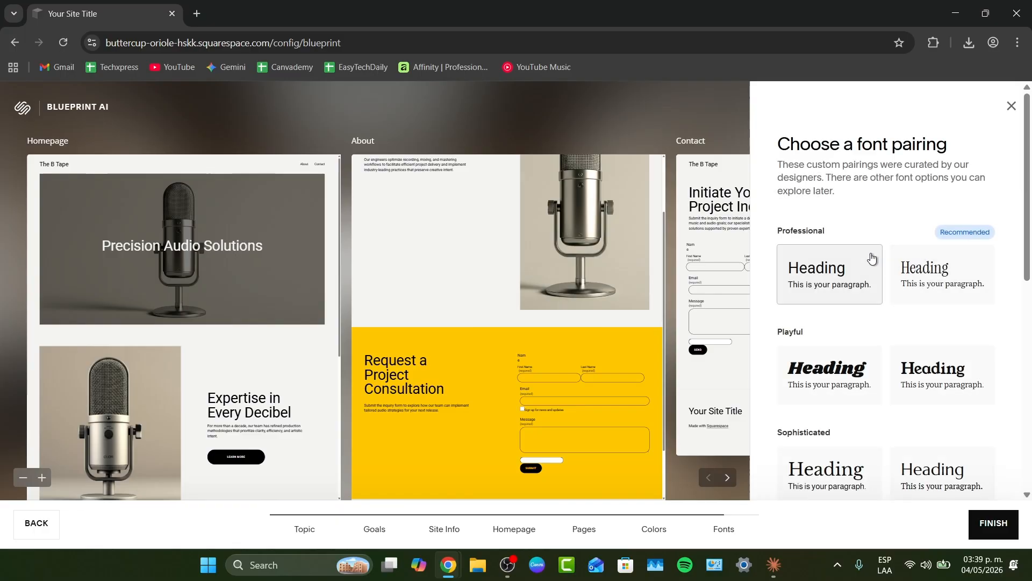
- Choose the second Playful font pairing and finish the Blueprint setup
drag(847, 144, 954, 153)
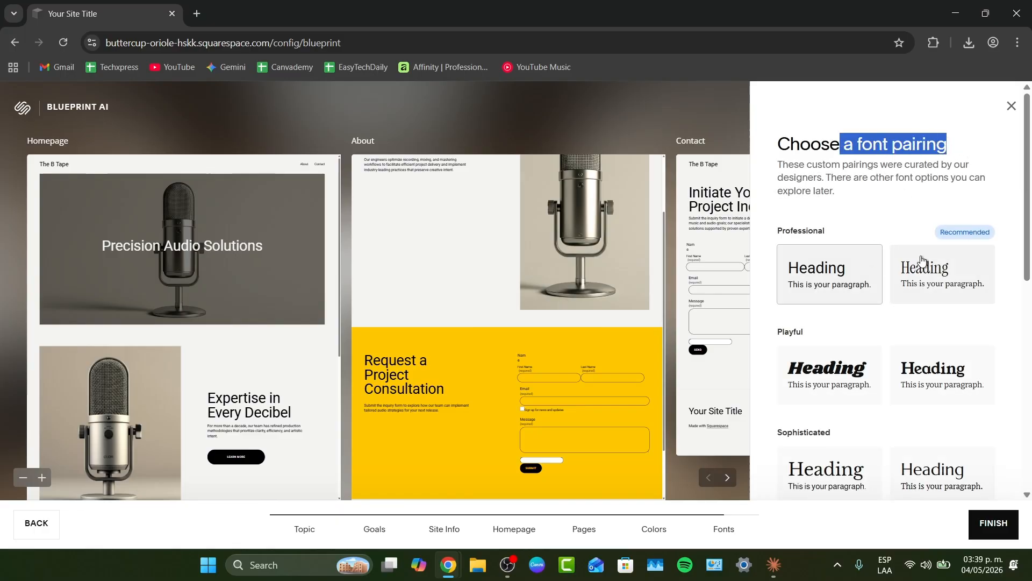
scroll(921, 263, down, 4)
click(942, 185)
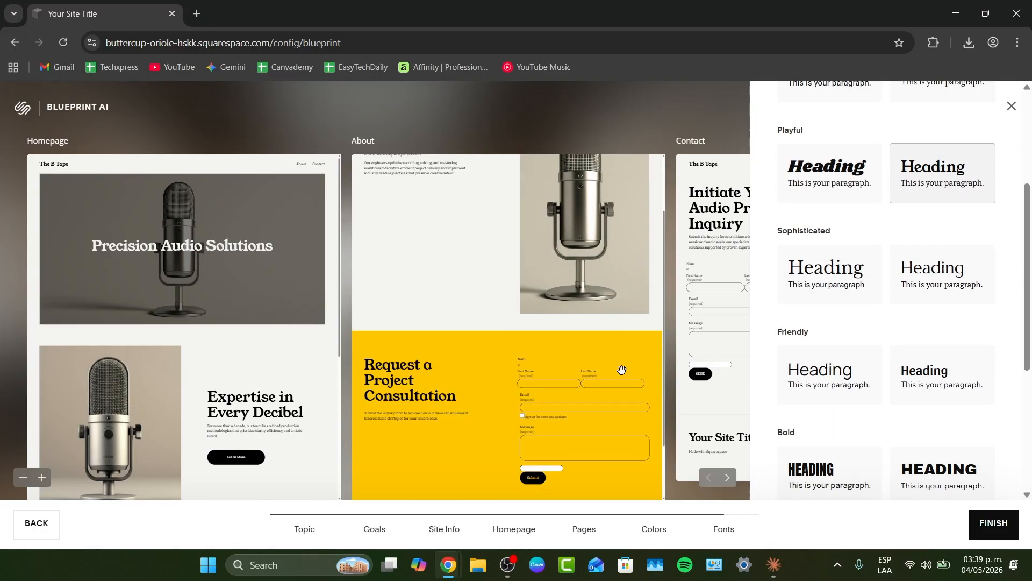
scroll(868, 422, down, 4)
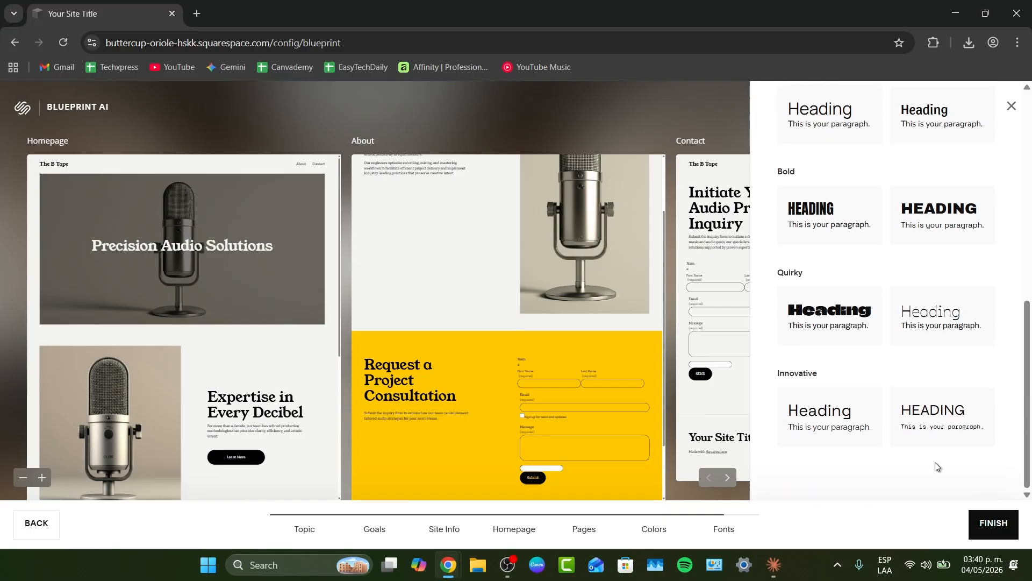
click(990, 523)
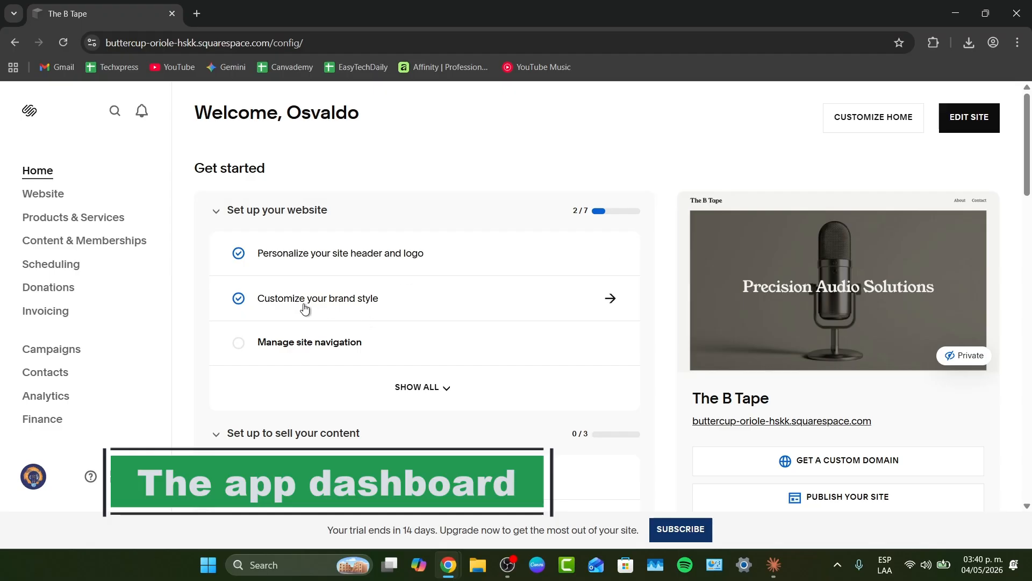
- Open the site navigation pages and add a new Main Navigation page named Home
click(340, 347)
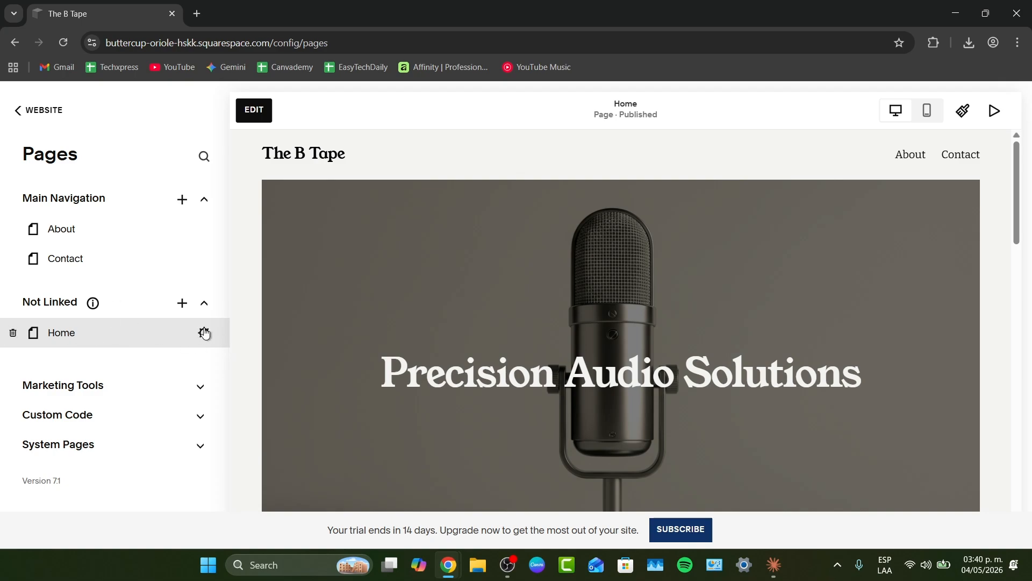
scroll(546, 353, down, 10)
scroll(540, 354, down, 5)
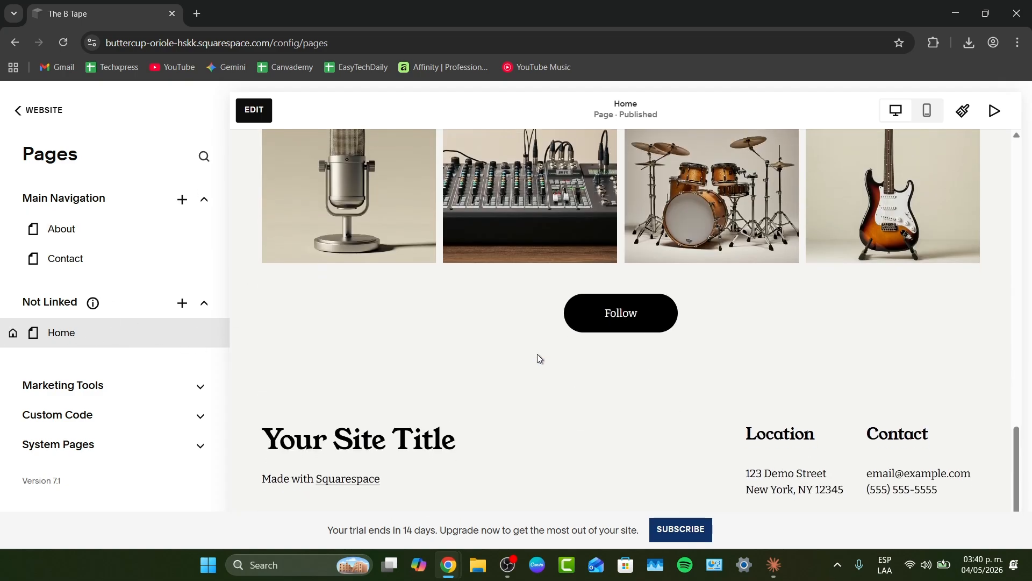
scroll(538, 355, up, 15)
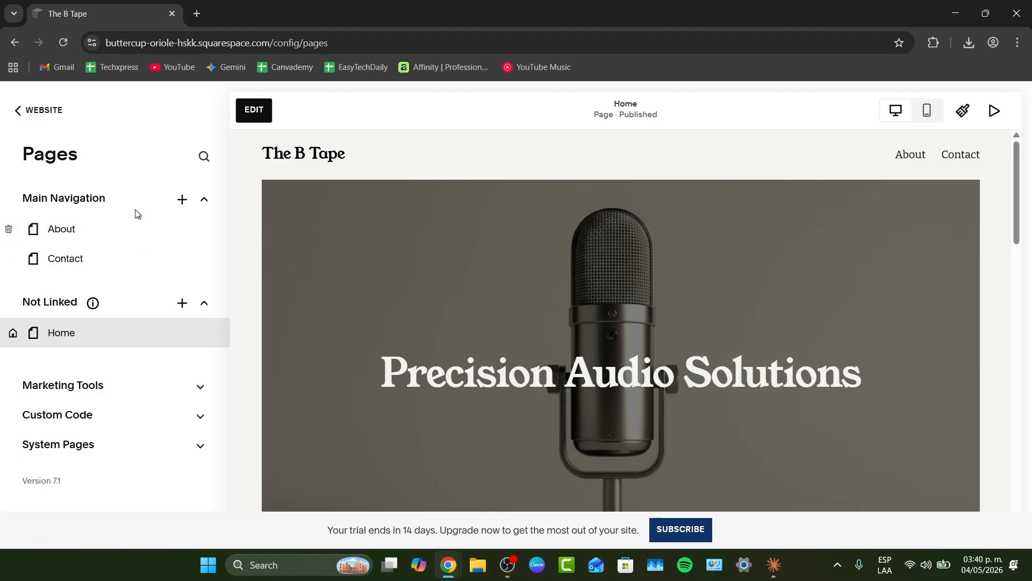
click(182, 200)
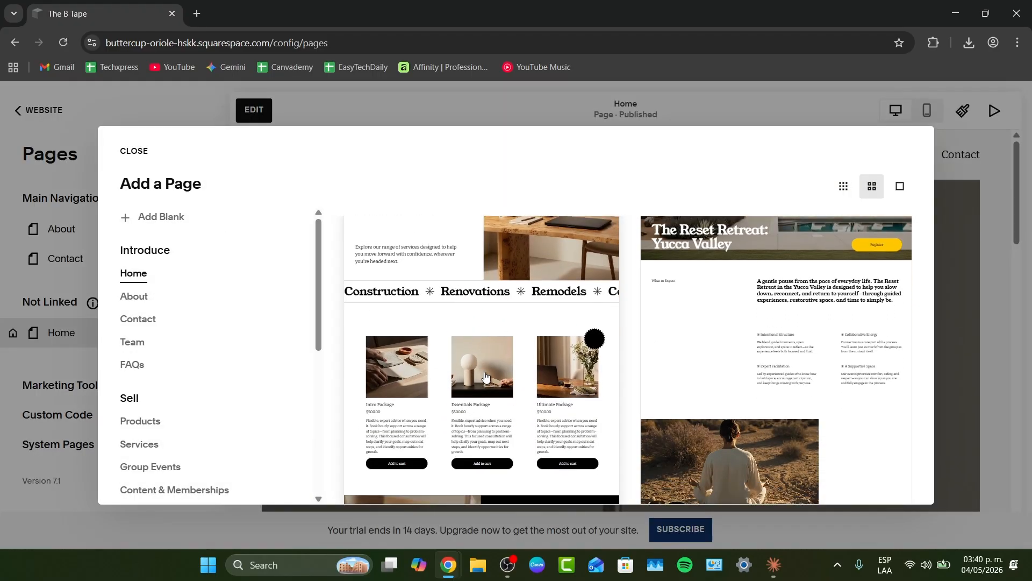
key(Escape)
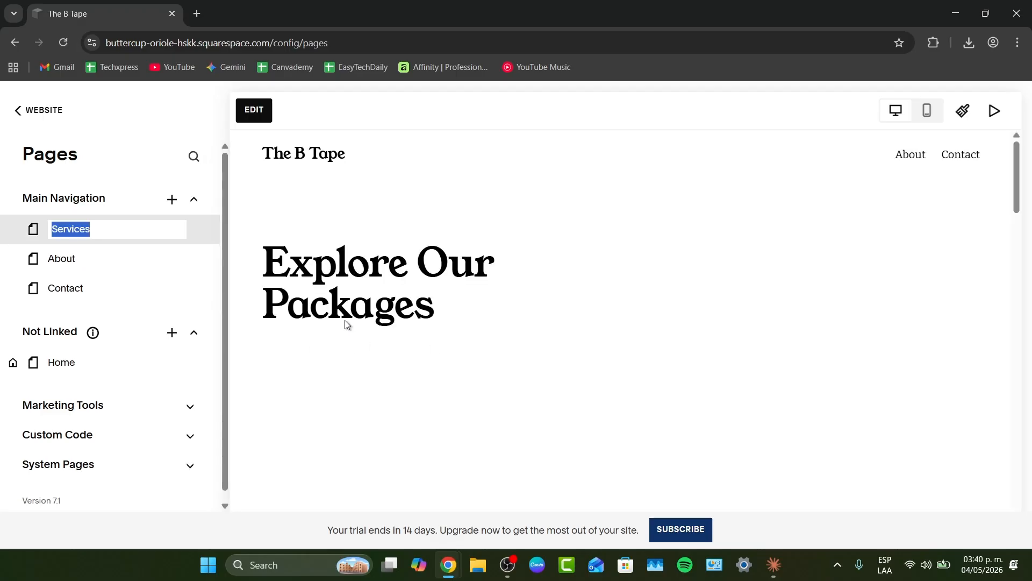
text(Ho)
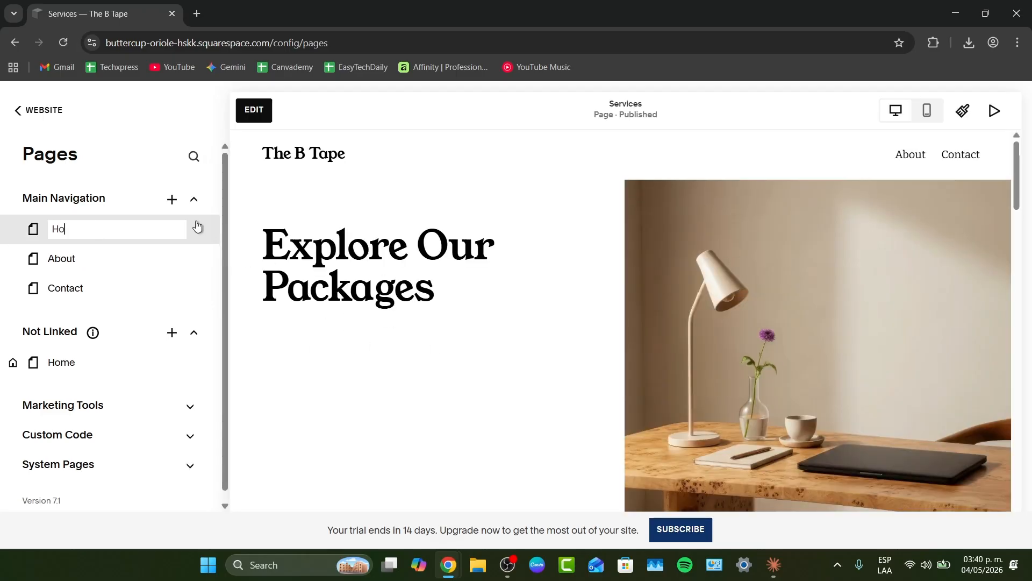
text(me)
key(Return)
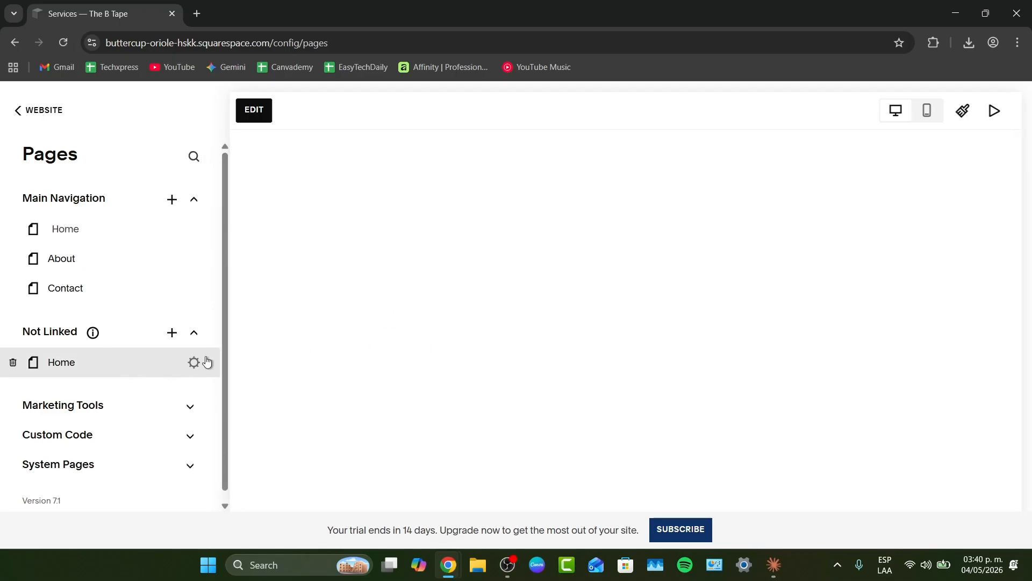
- Review the homepage's page settings across the General, Navigation and SEO sections
click(194, 362)
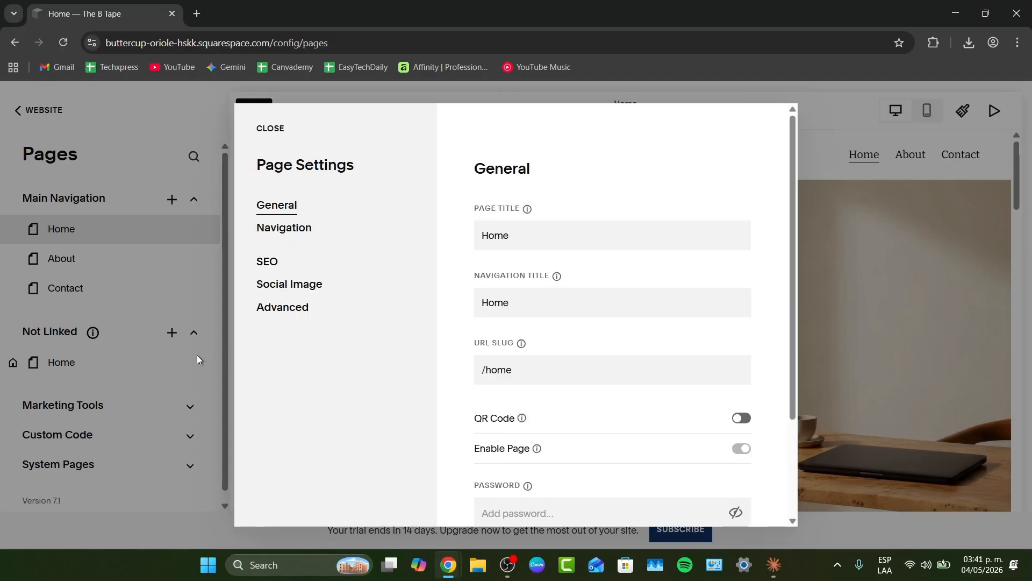
scroll(627, 321, down, 3)
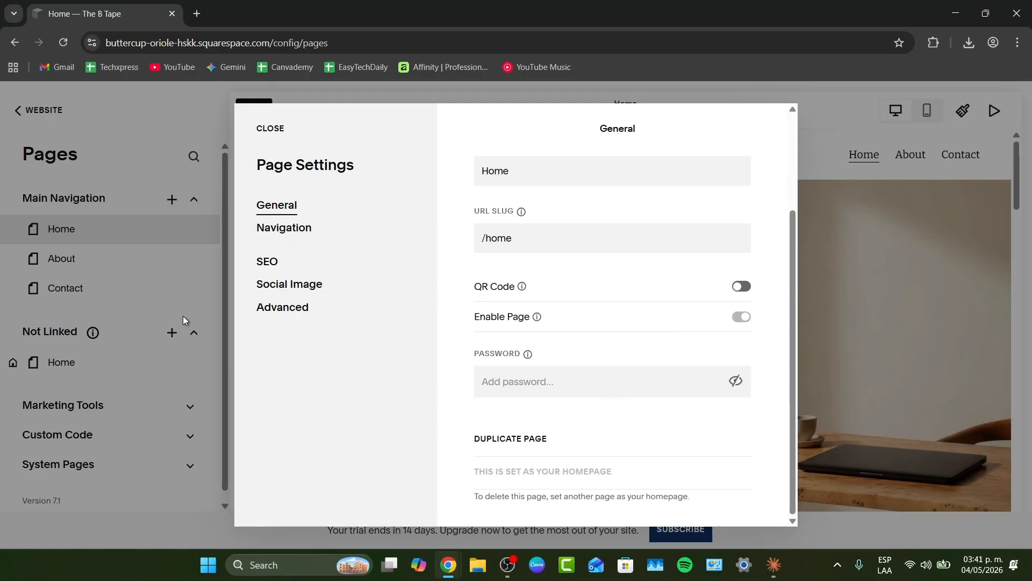
click(283, 227)
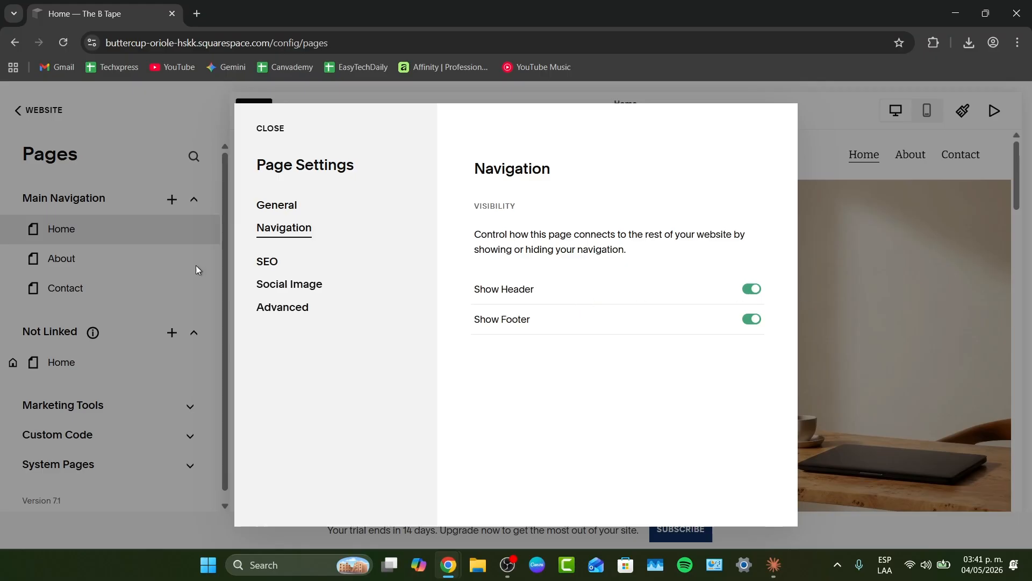
click(266, 261)
click(291, 204)
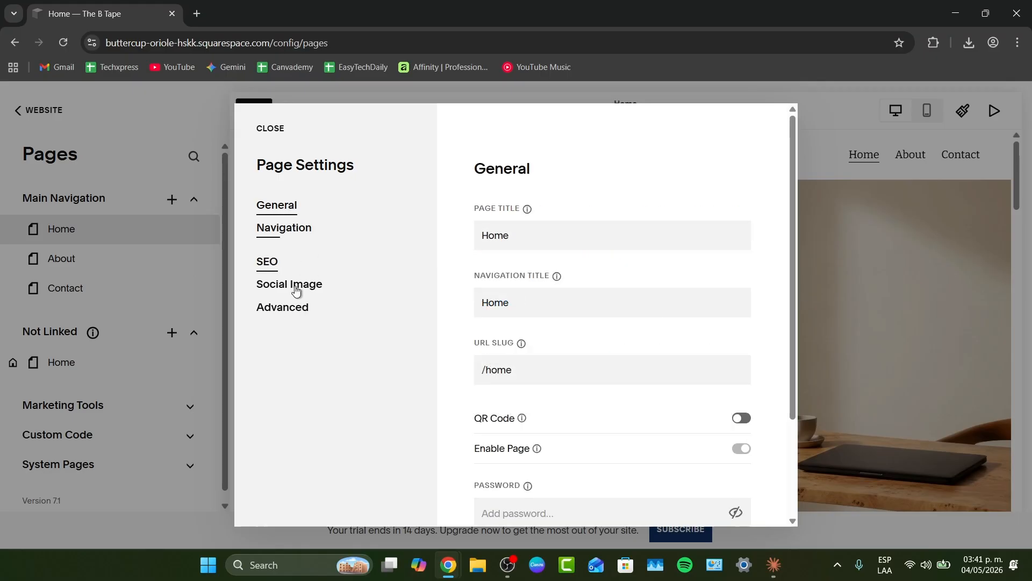
scroll(614, 293, down, 3)
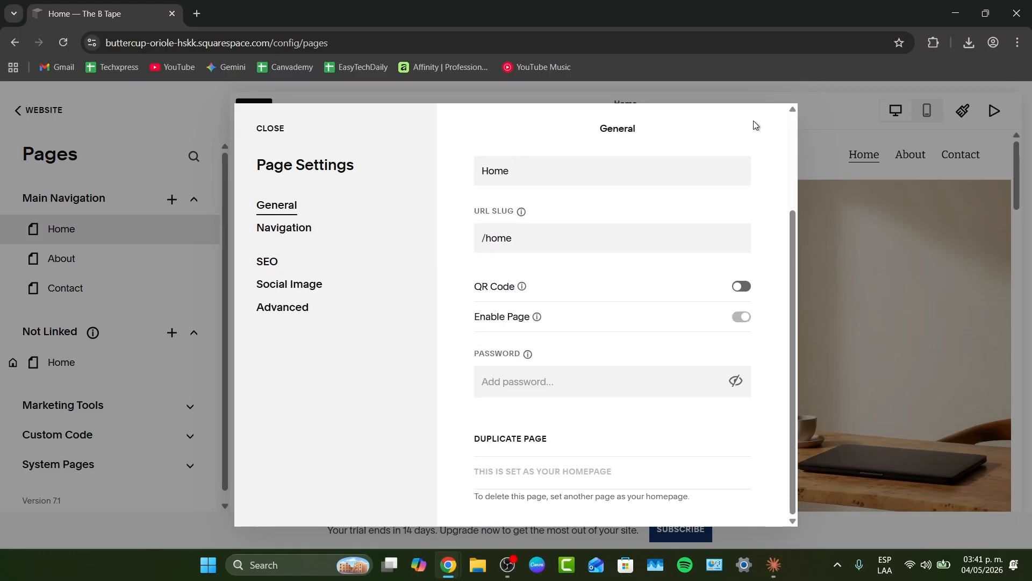
click(819, 120)
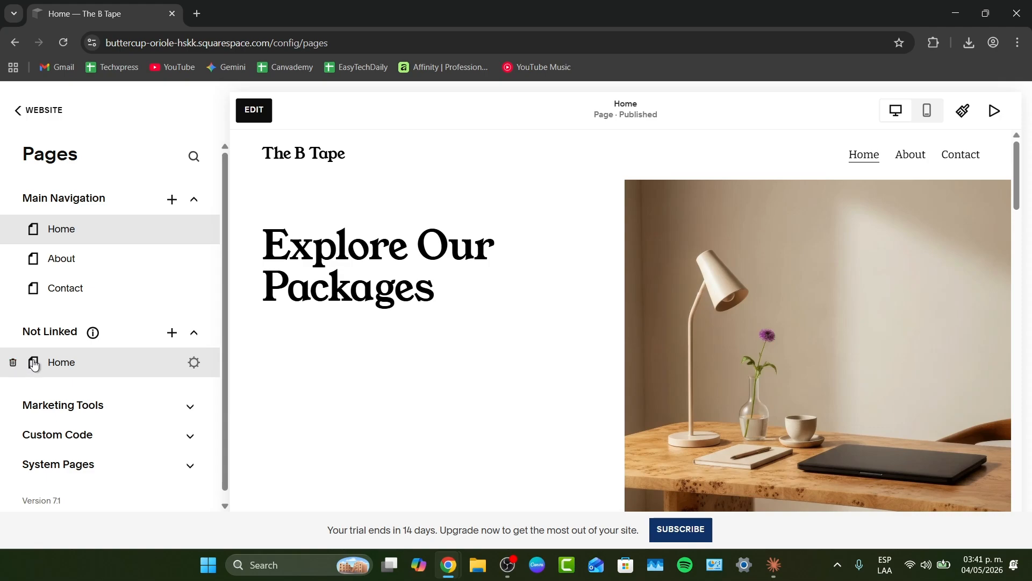
- Open the not-linked homepage and start editing it
click(34, 365)
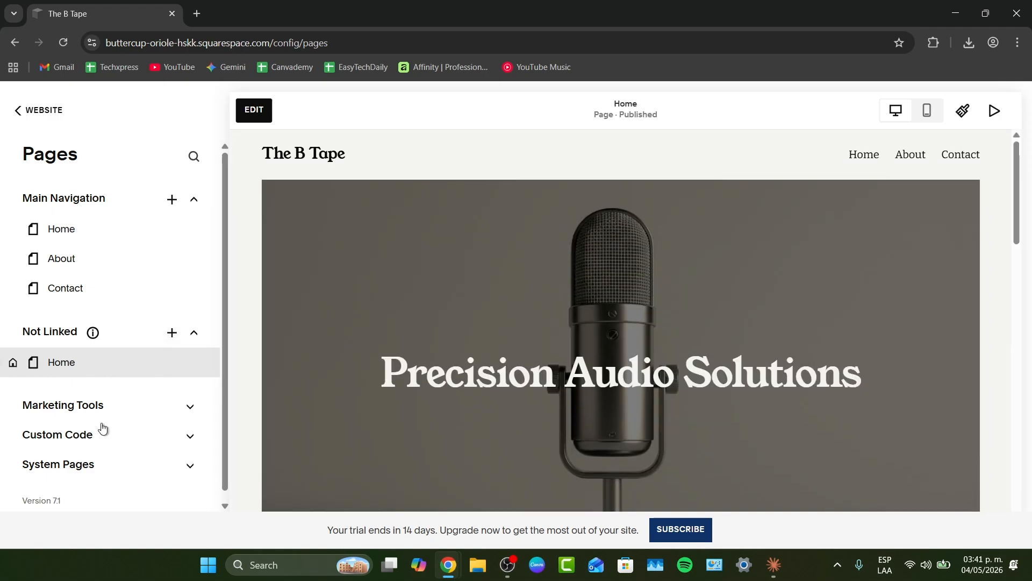
scroll(103, 427, down, 1)
scroll(101, 425, up, 1)
click(269, 114)
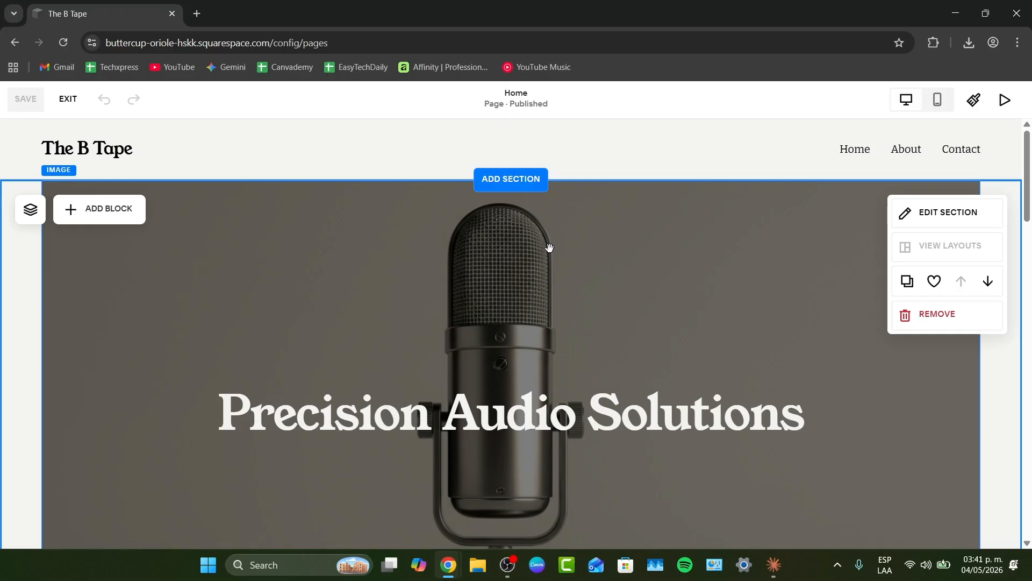
- Open the hero image's settings and try replacing it with a file from the computer
click(583, 242)
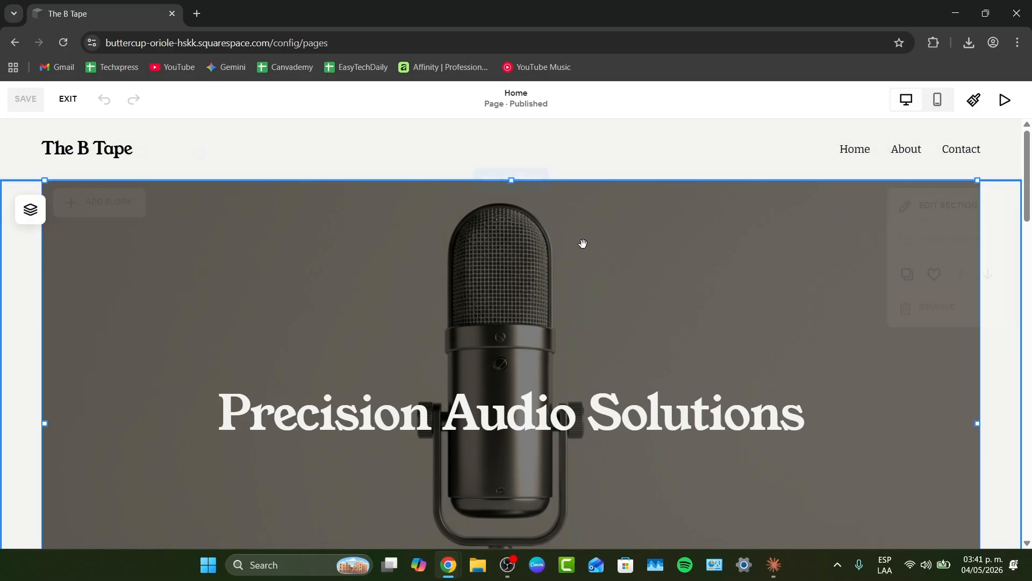
scroll(325, 278, down, 5)
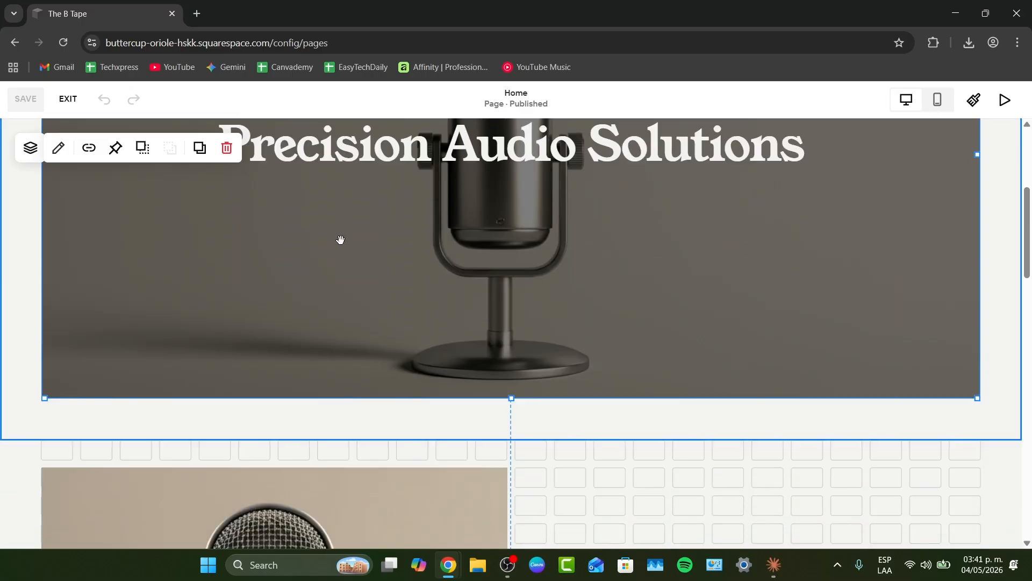
double_click(469, 267)
scroll(469, 266, up, 5)
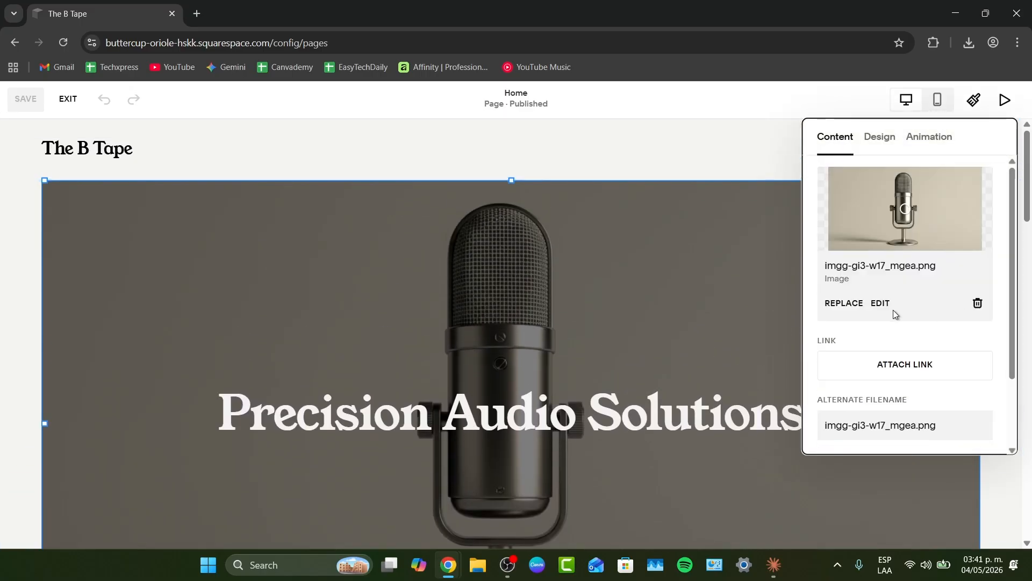
click(844, 303)
click(892, 336)
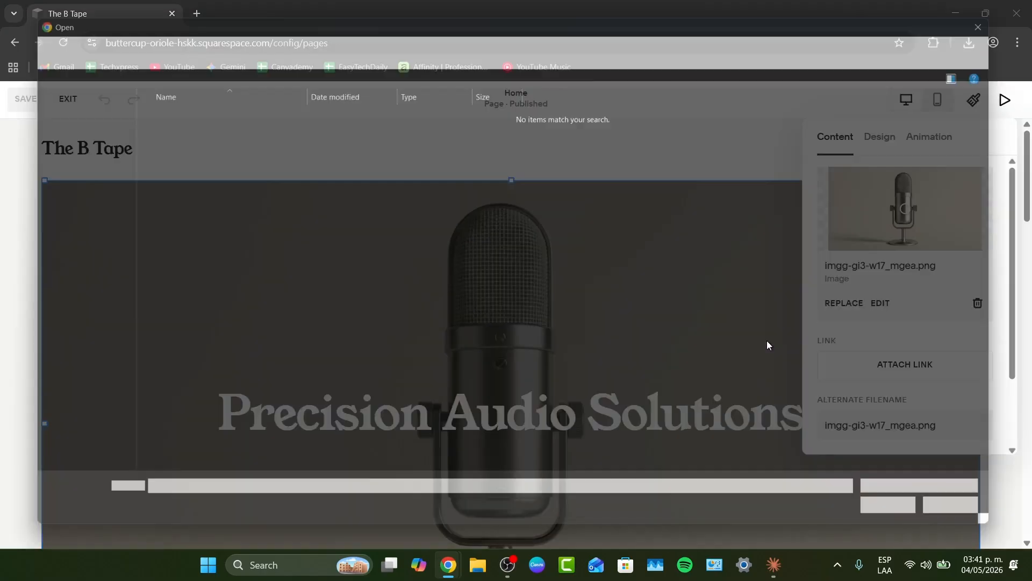
click(978, 526)
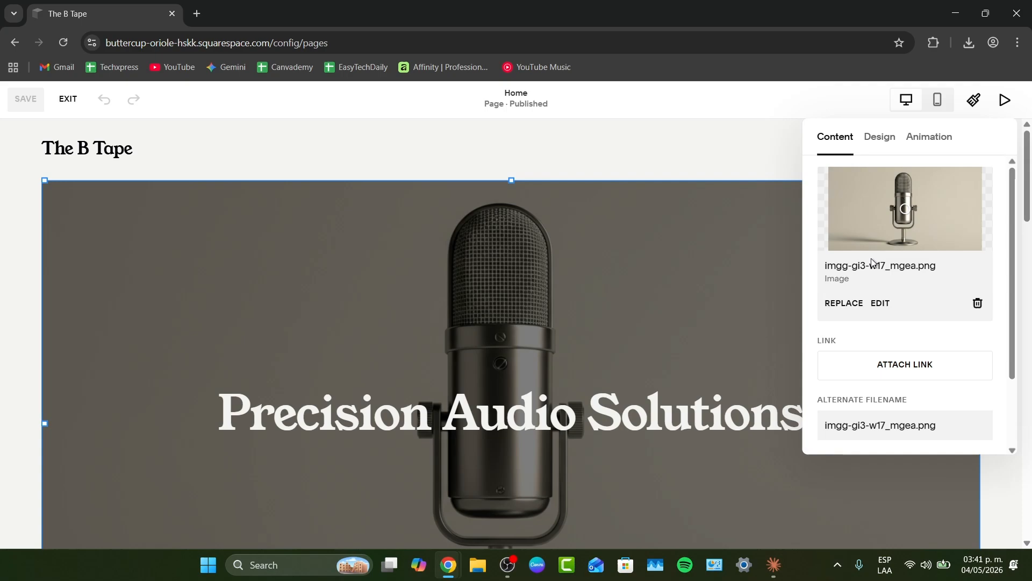
- Replace the hero background image with a free stock photo of vinyl records and headphones from a 'music' search
click(844, 303)
click(904, 363)
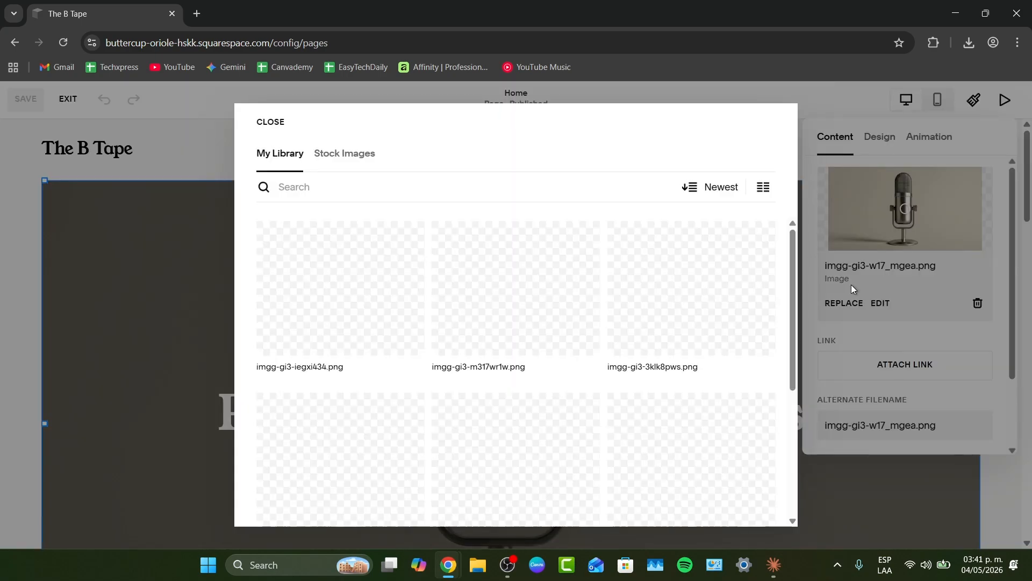
click(345, 152)
click(378, 183)
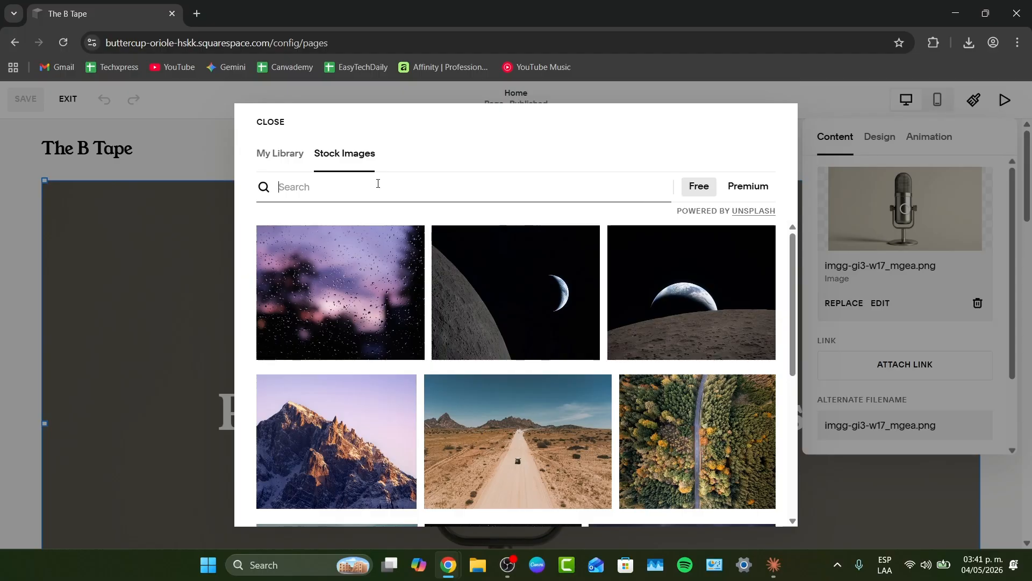
text(music)
key(BackSpace)
key(BackSpace)
text(usic)
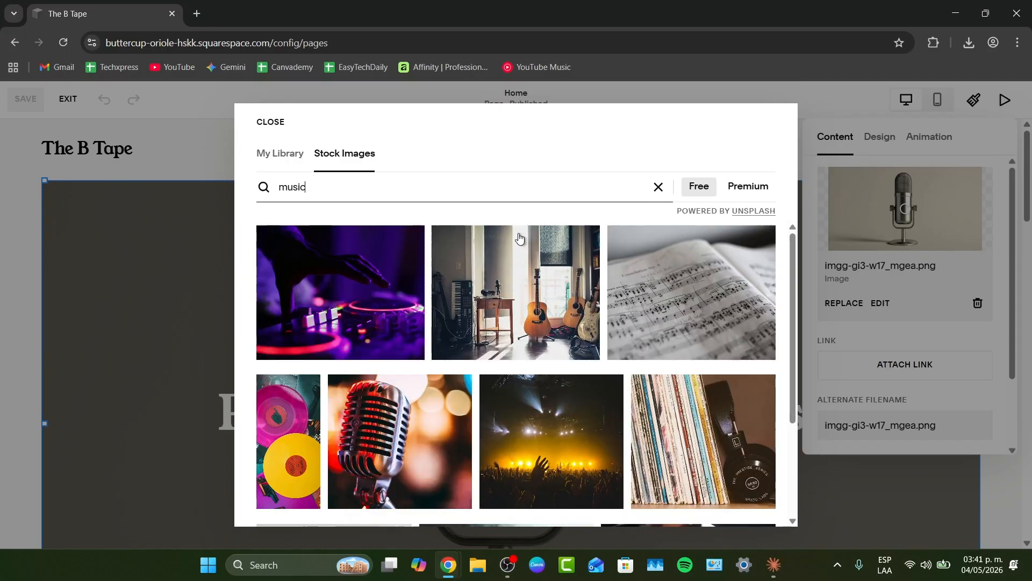
scroll(726, 316, down, 3)
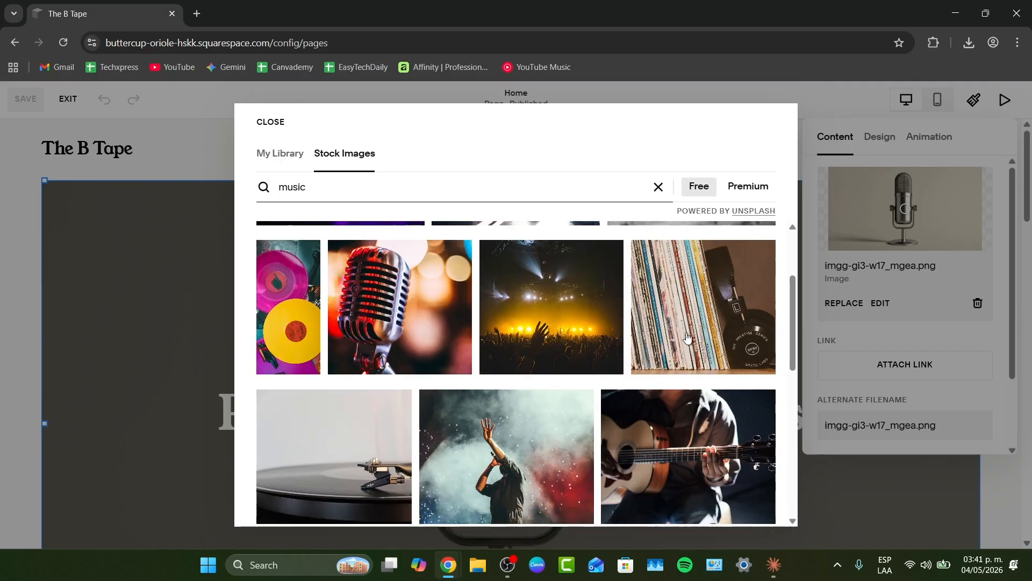
click(693, 341)
click(675, 389)
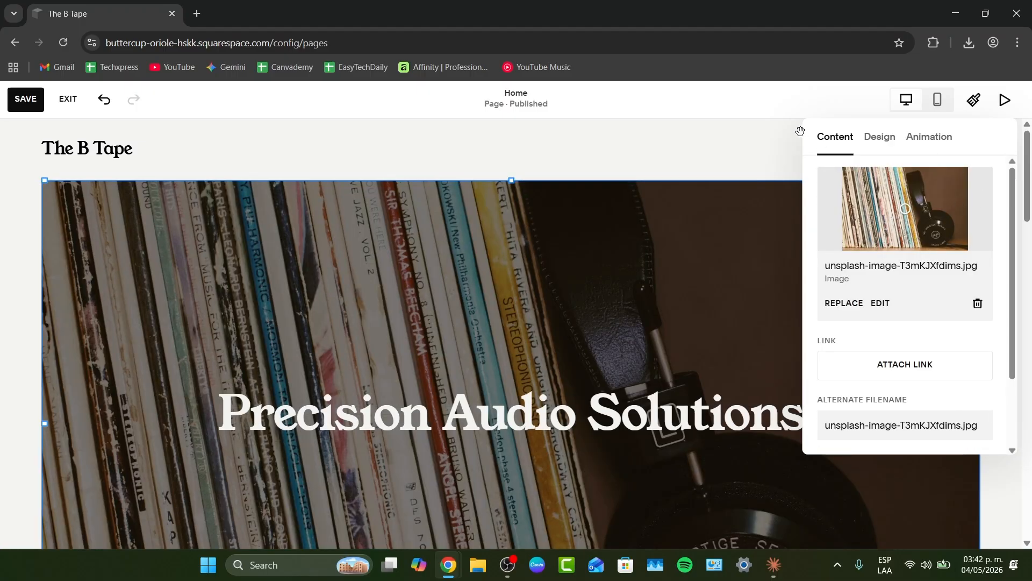
- Replace the hero heading 'Precision Audio Solutions' with 'The B-Tapes'
click(793, 133)
scroll(721, 293, down, 5)
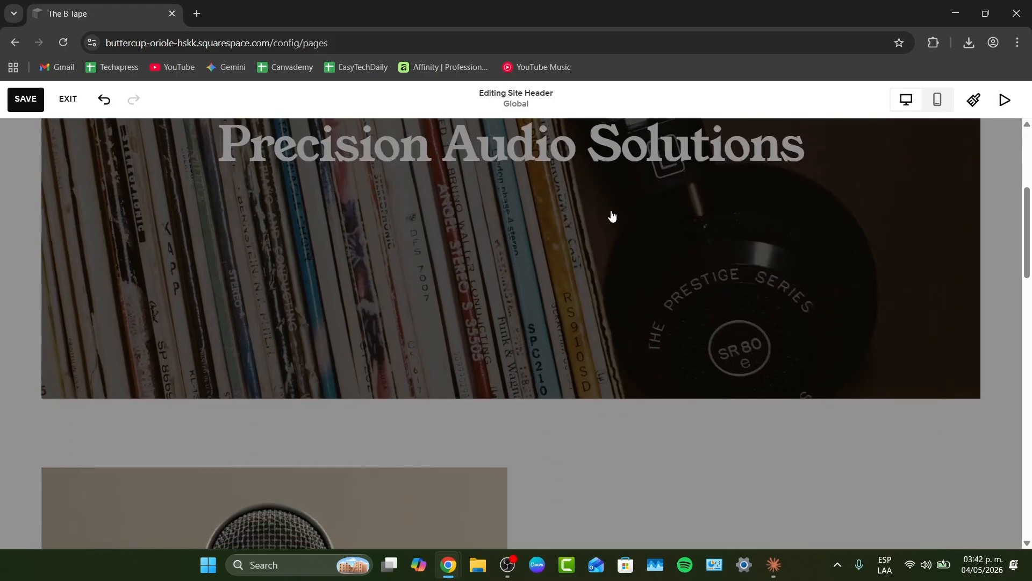
scroll(612, 217, up, 1)
click(474, 207)
double_click(474, 207)
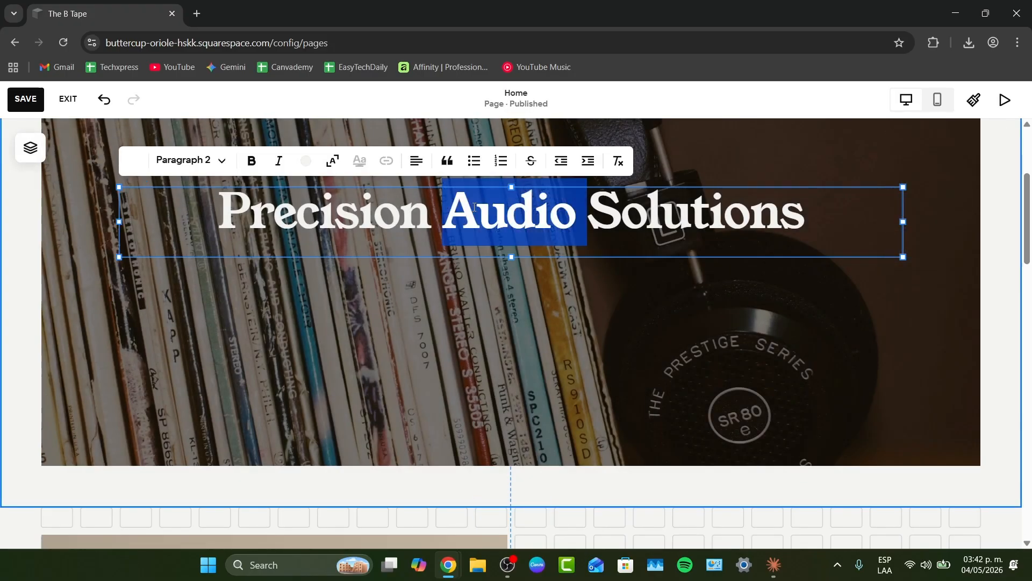
triple_click(474, 207)
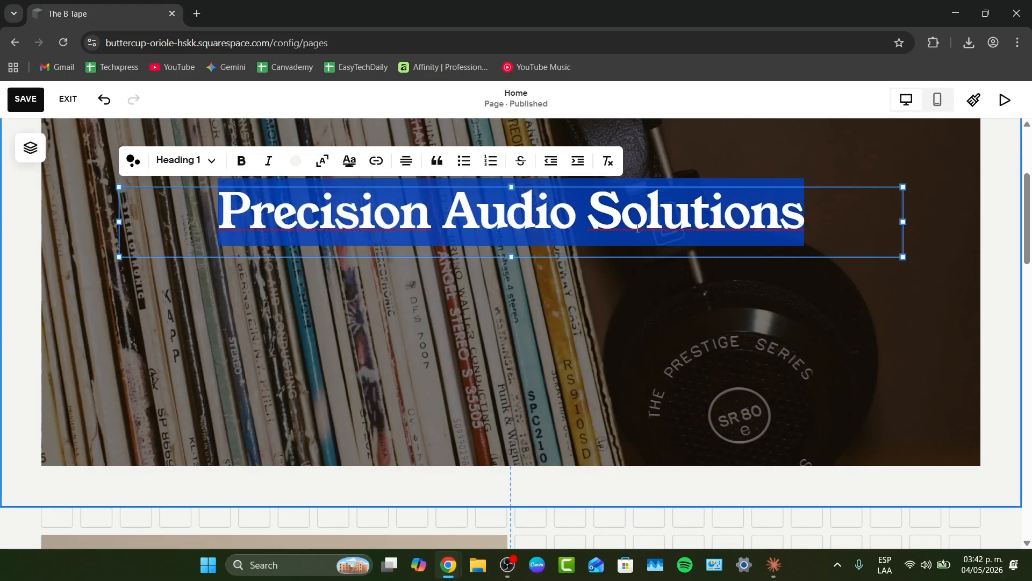
text(The B)
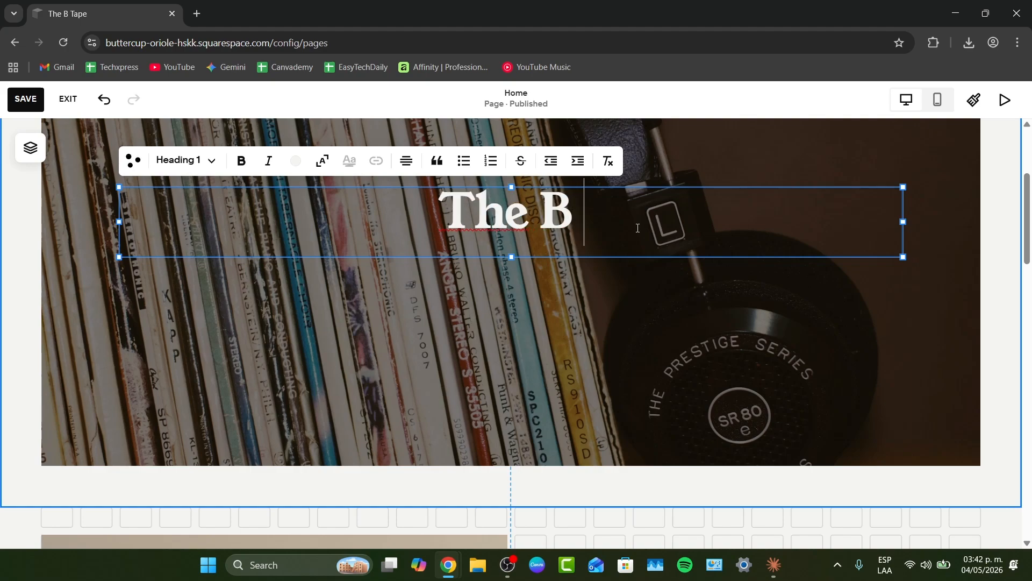
text( tAOP)
key(BackSpace)
key(BackSpace)
key(BackSpace)
key(BackSpace)
key(BackSpace)
text(-Taopes)
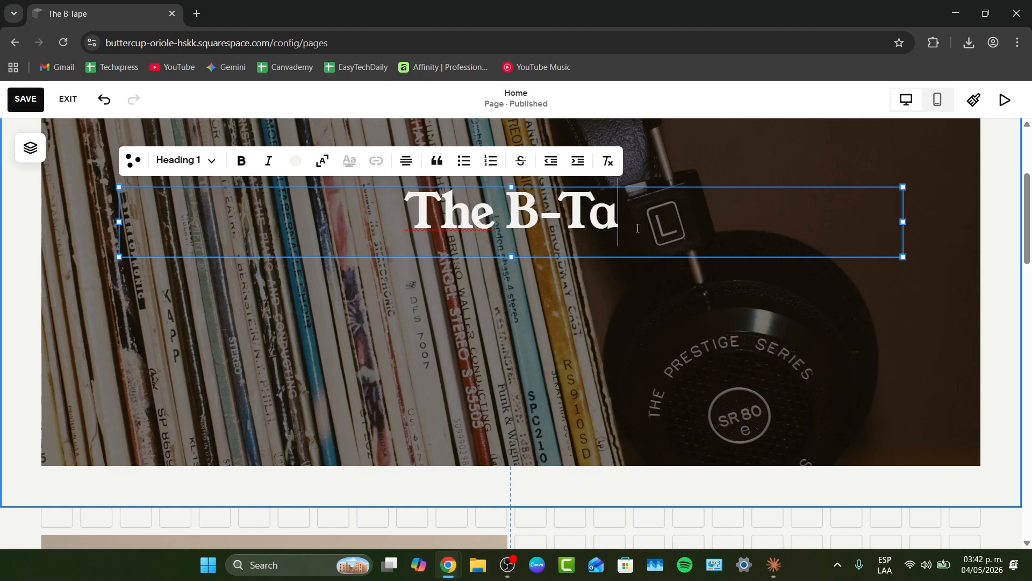
key(BackSpace)
key(BackSpace)
key(BackSpace)
key(BackSpace)
text(és)
key(BackSpace)
key(BackSpace)
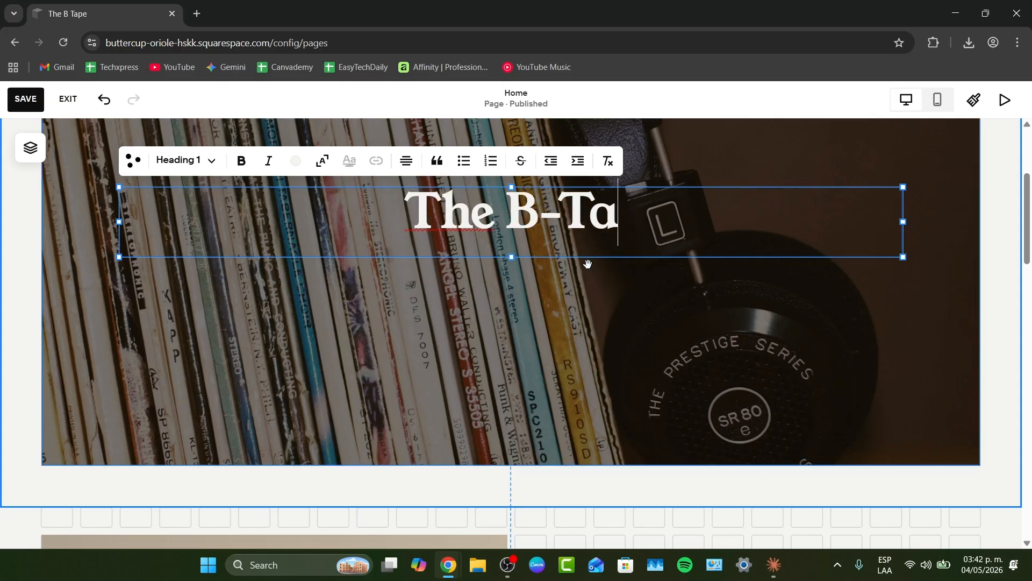
text(pes)
click(615, 385)
- Switch to Claude and copy the post idea 'We Listened So You Don't Have To' from the content ideas
scroll(609, 371, down, 3)
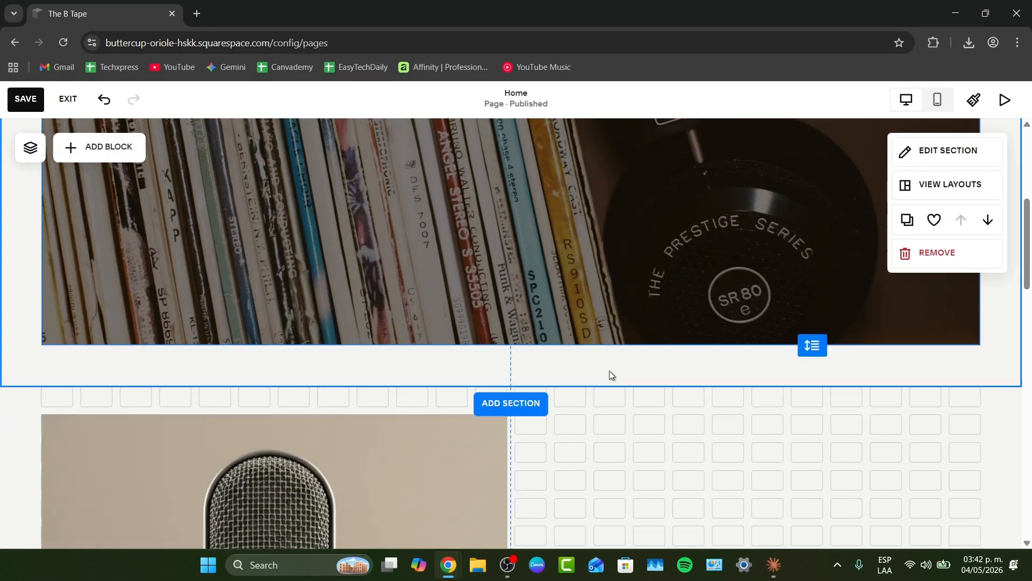
scroll(611, 370, down, 5)
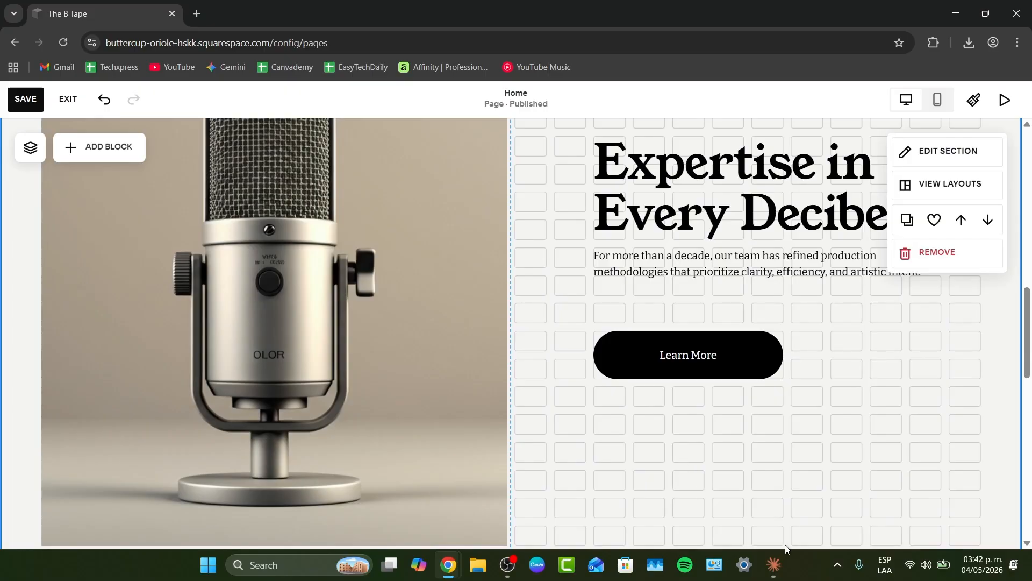
click(773, 565)
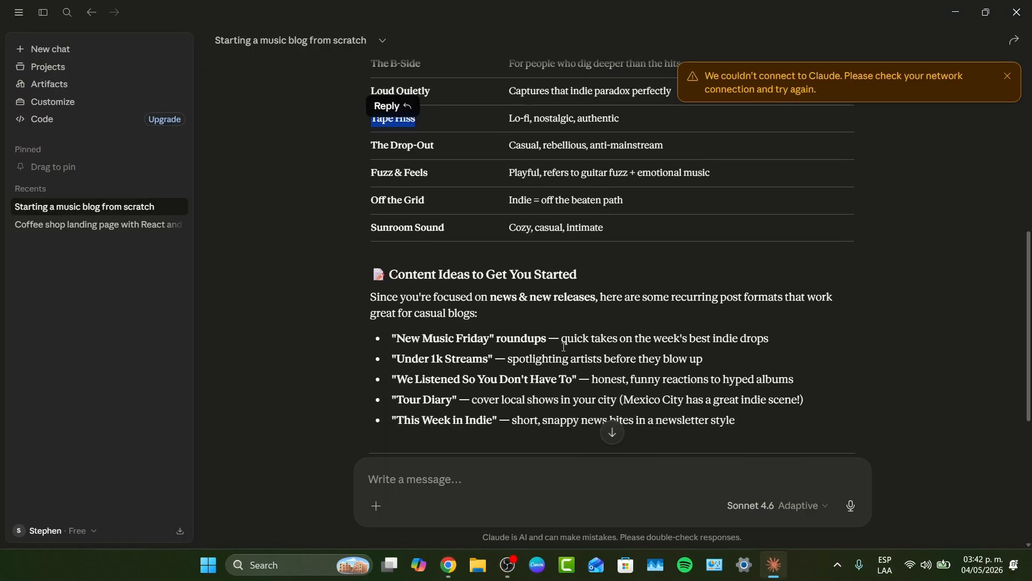
scroll(485, 232, down, 1)
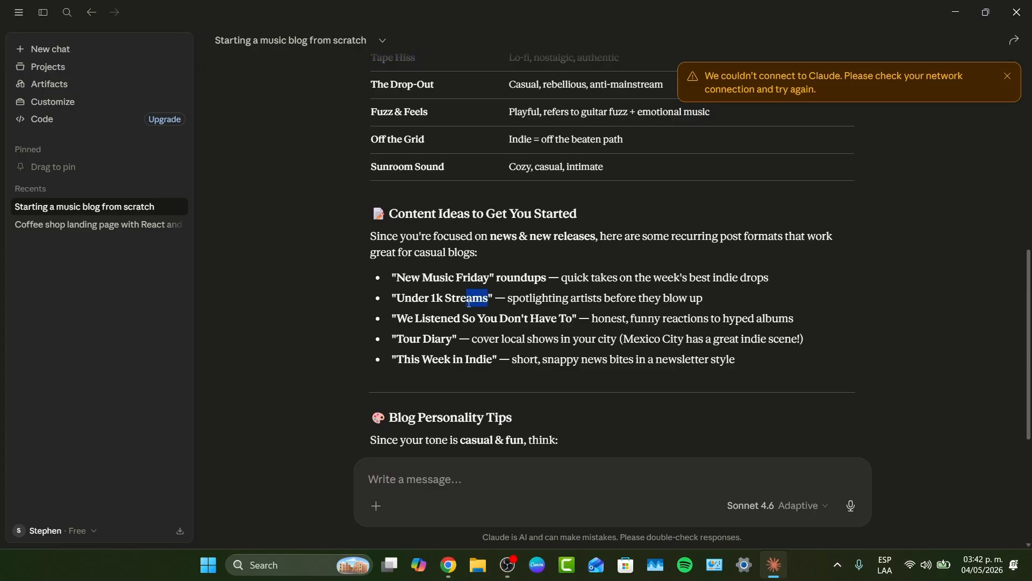
drag(469, 302, 436, 300)
drag(573, 319, 401, 330)
key(ctrl+c)
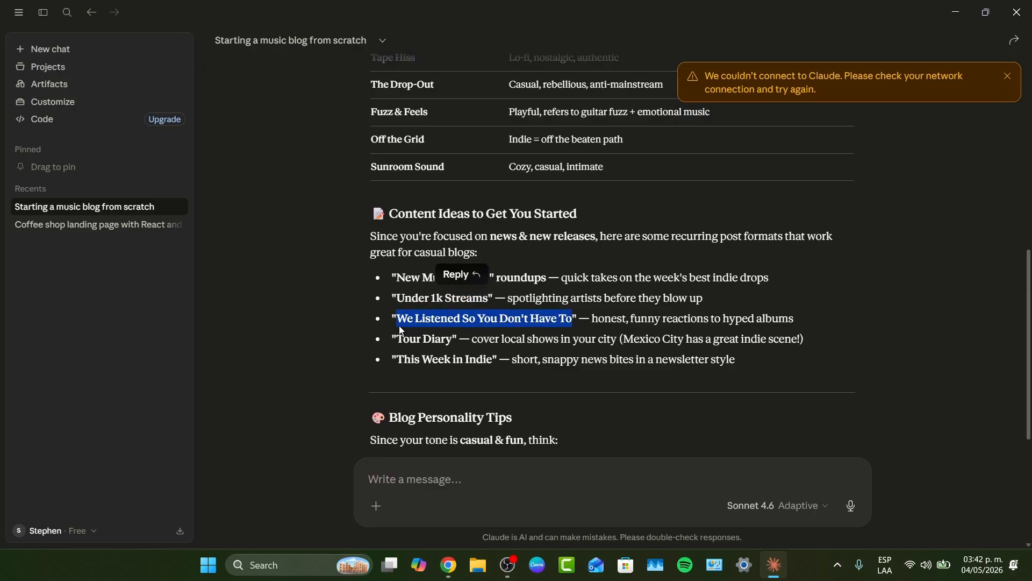
mouse_move(448, 564)
click(518, 500)
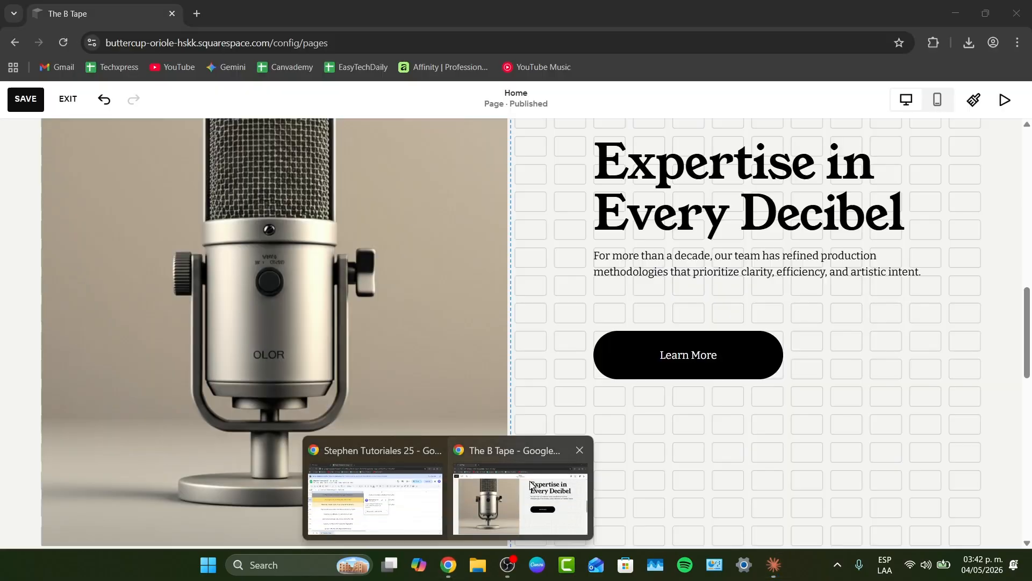
- Replace the 'Expertise in Every Decibel' heading with the copied 'We Listened So You Don't Have To'
double_click(705, 164)
key(Left)
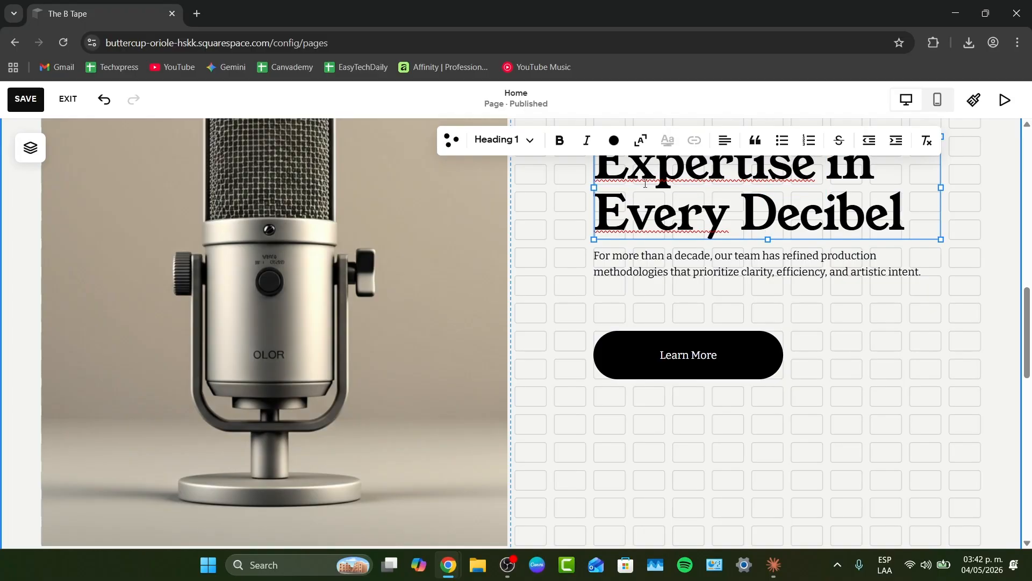
key(ctrl+v)
drag(909, 373, 652, 322)
key(BackSpace)
scroll(802, 305, up, 1)
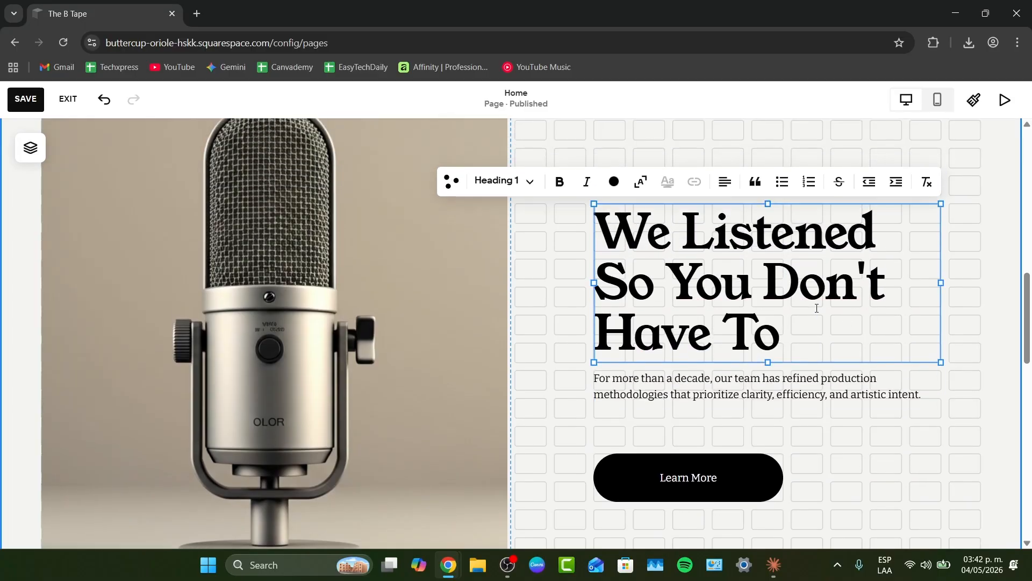
- Copy the description 'honest, funny reactions to hyped albums' from Claude's content ideas
click(773, 565)
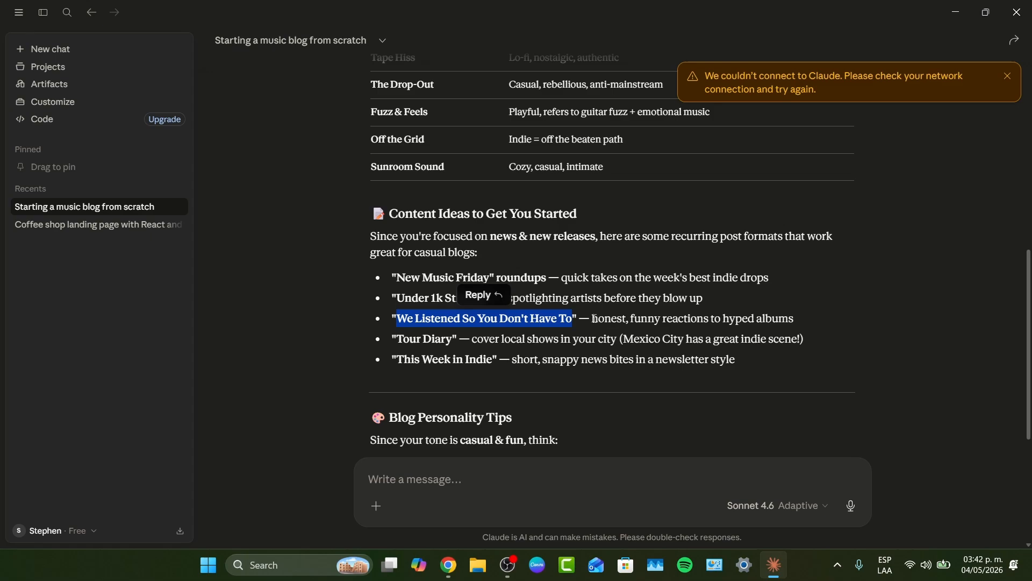
drag(592, 318, 799, 319)
key(ctrl+c)
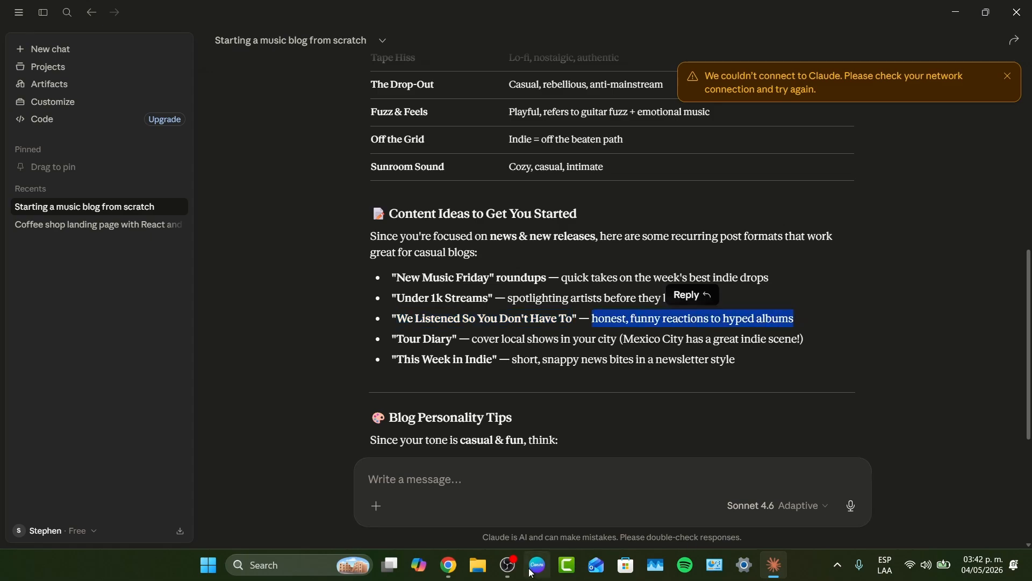
click(449, 564)
click(510, 518)
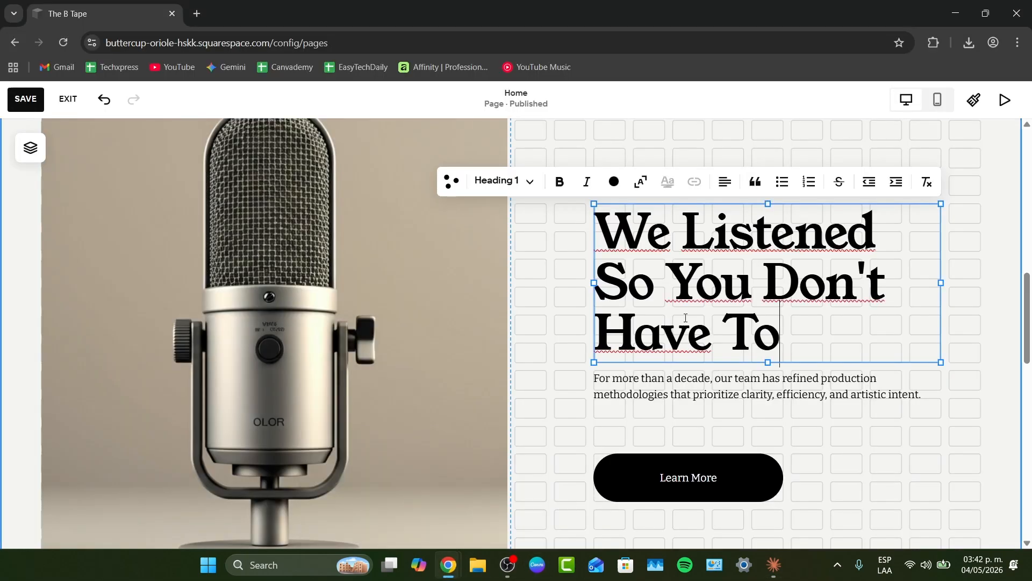
- Replace the section's paragraph with the pasted text, capitalized as 'Honest, funny reactions to hyped albums'
double_click(660, 381)
key(ctrl+a)
text(a)
key(ctrl+v)
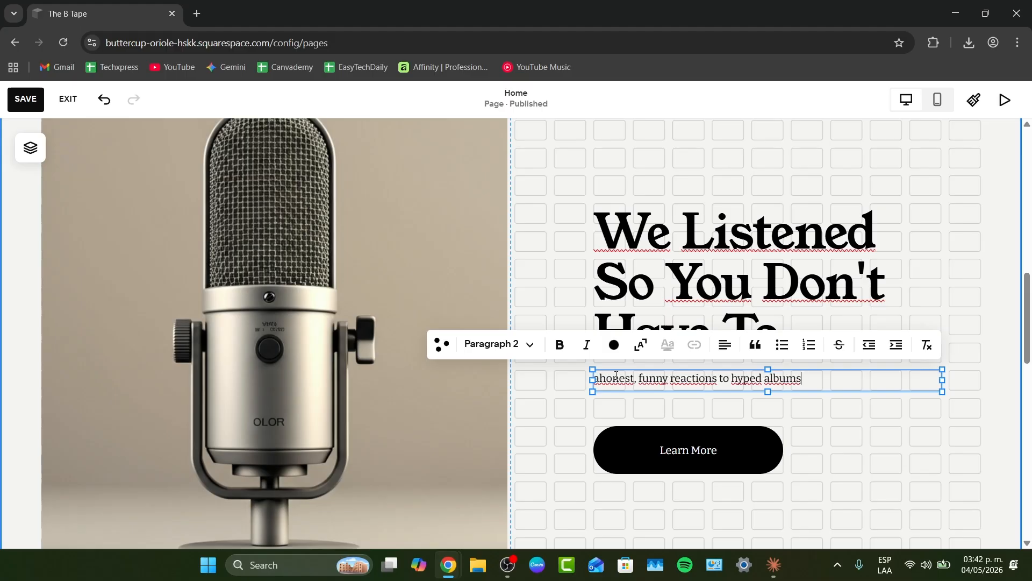
drag(606, 378, 594, 377)
text(H)
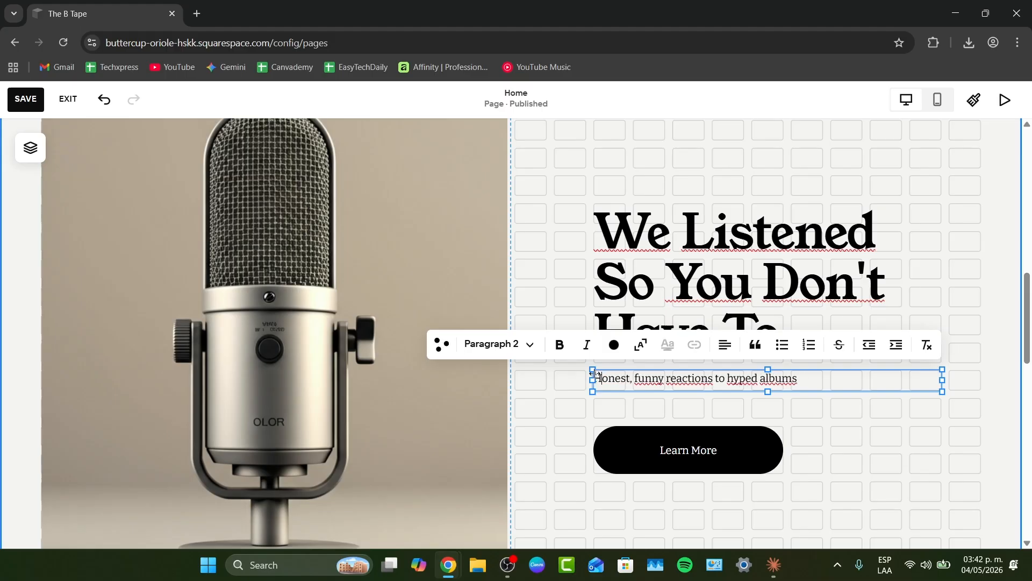
click(835, 418)
- Copy the 'Blog Personality Tips' heading from Claude's reply
scroll(808, 415, down, 8)
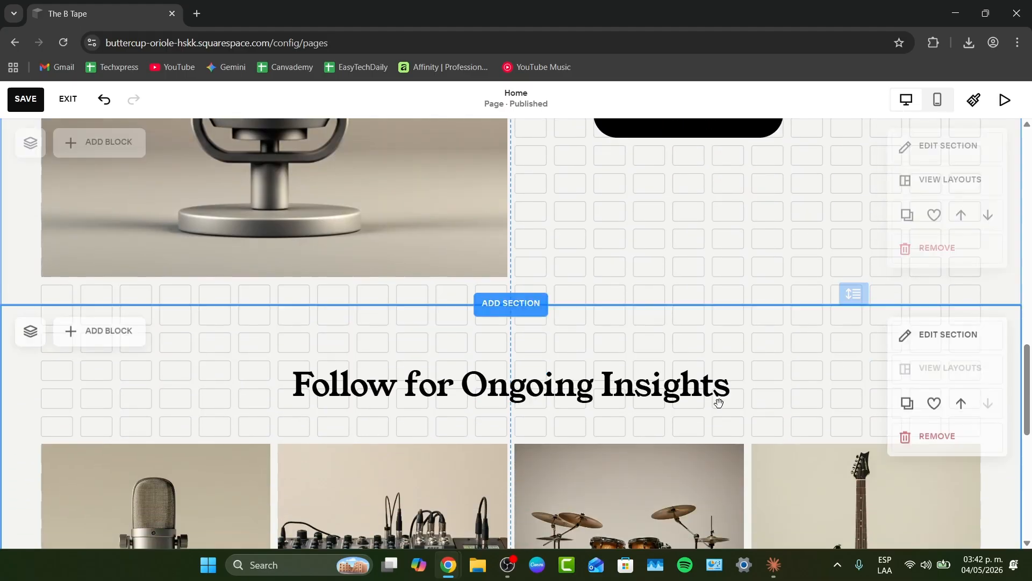
key(alt+Tab)
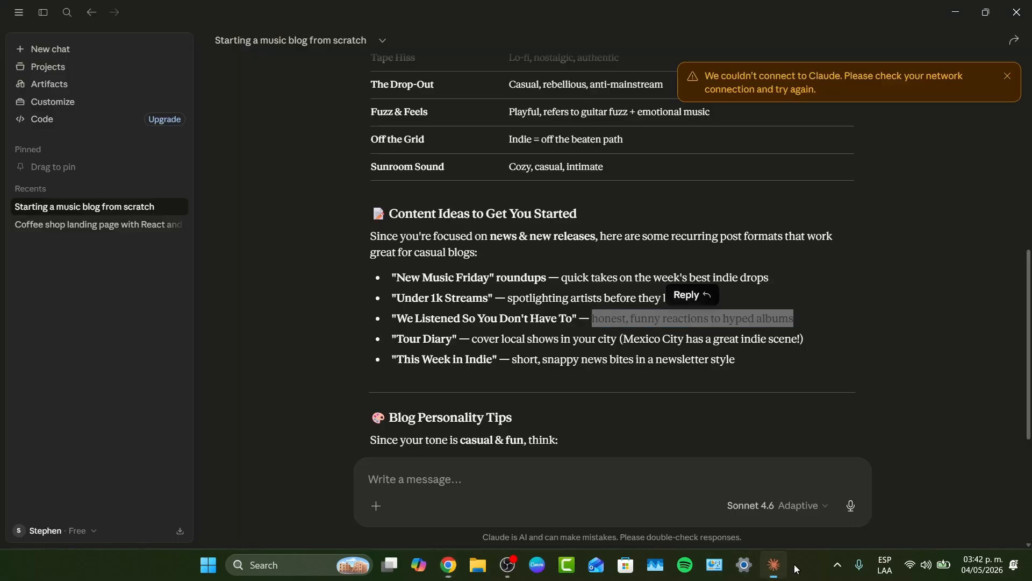
scroll(650, 375, down, 4)
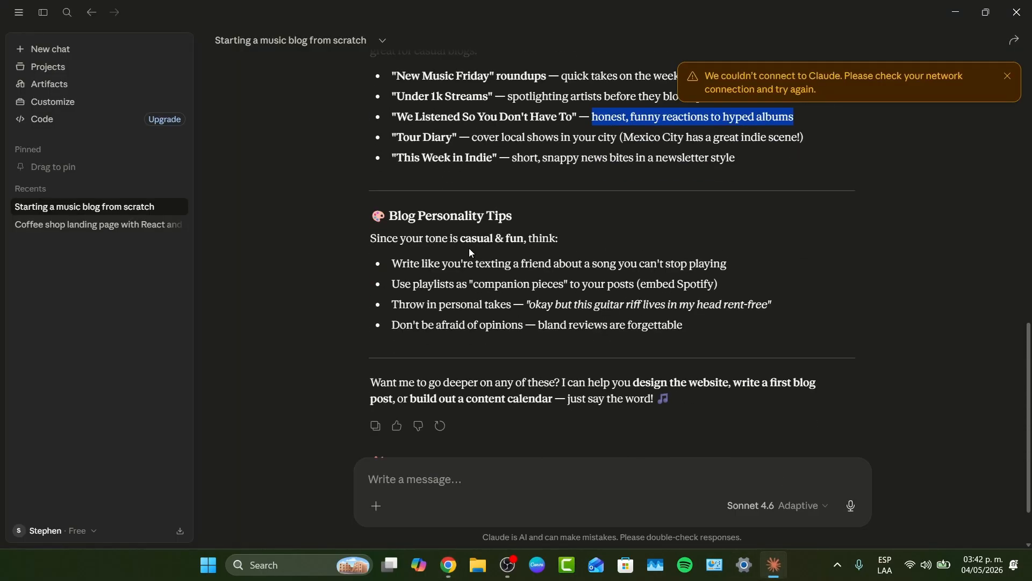
drag(390, 216, 538, 221)
key(ctrl+c)
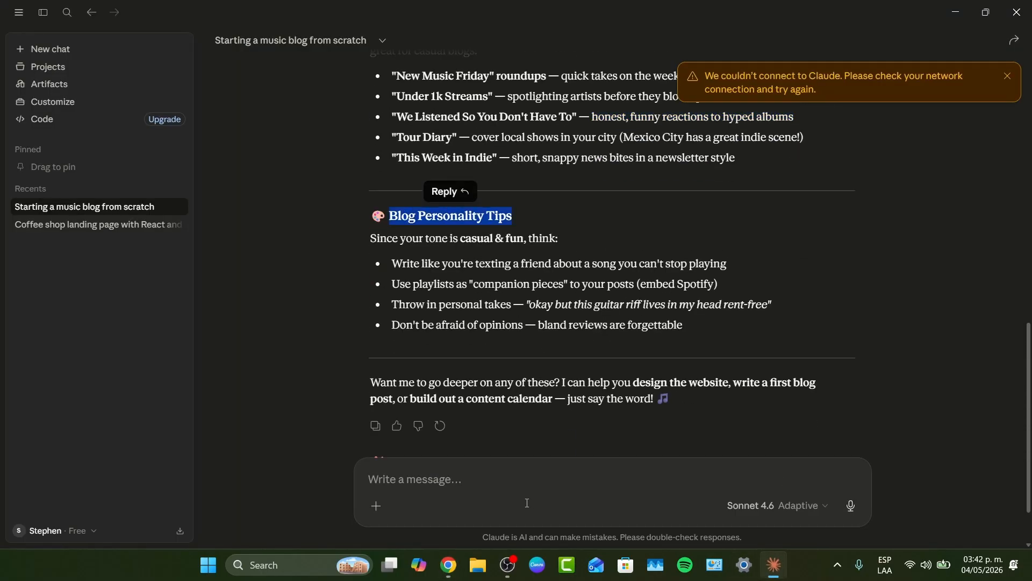
mouse_move(456, 554)
click(481, 526)
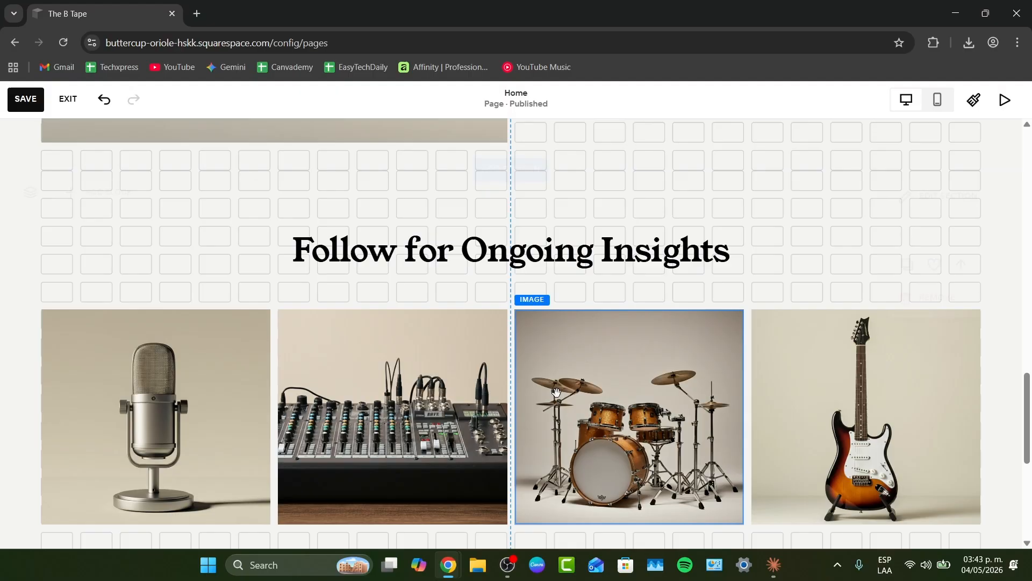
- Replace the 'Follow for Ongoing Insights' heading with the pasted 'Blog Personality Tips'
triple_click(574, 250)
key(ctrl+v)
scroll(773, 300, down, 3)
click(362, 406)
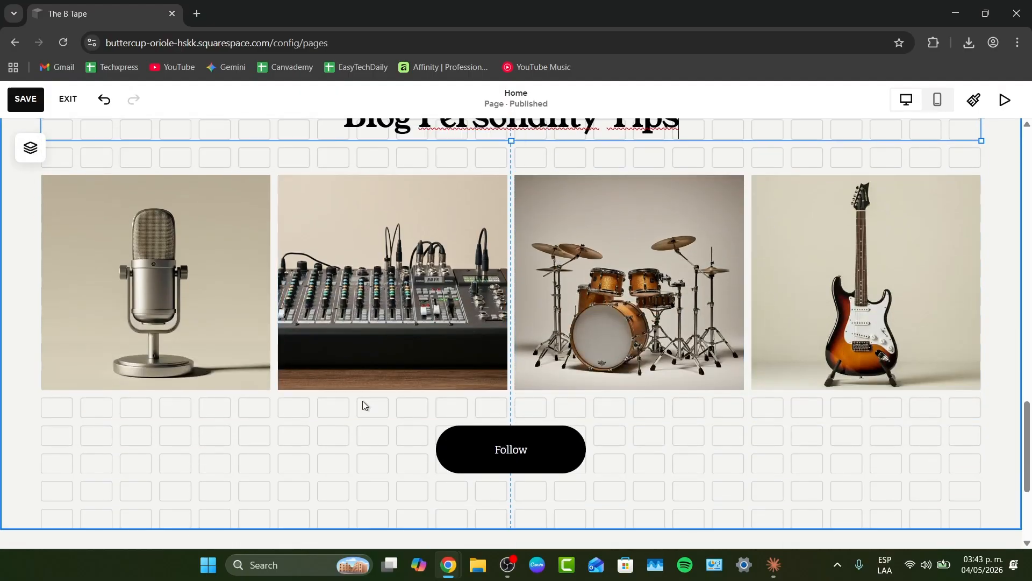
- Save the homepage edits made so far
scroll(402, 357, down, 3)
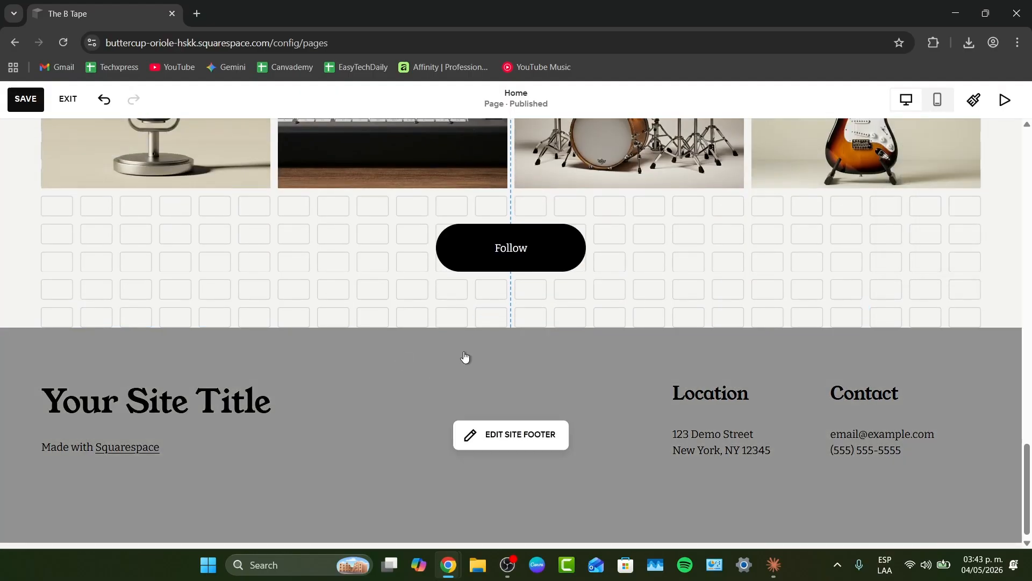
scroll(465, 356, up, 15)
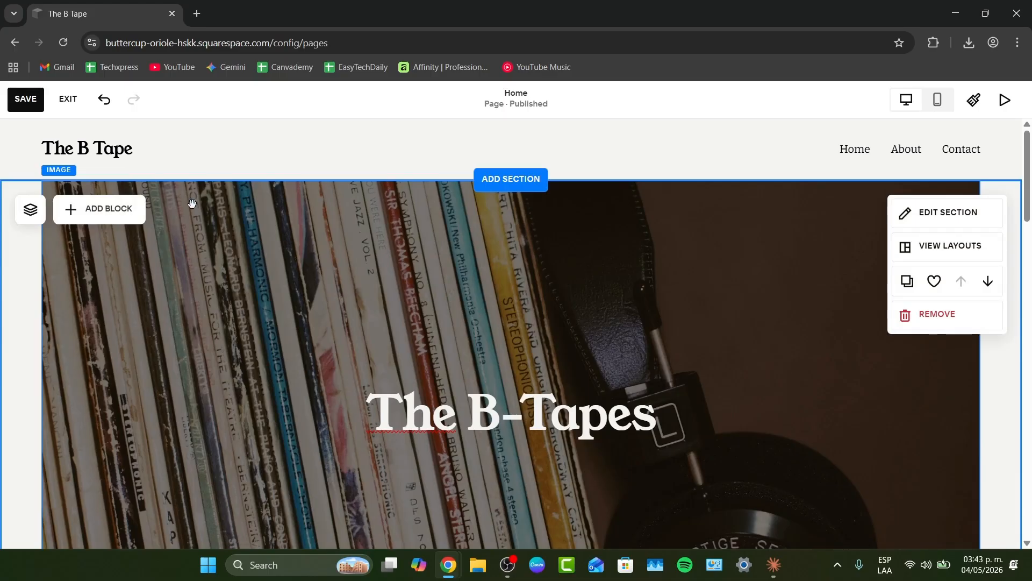
click(33, 101)
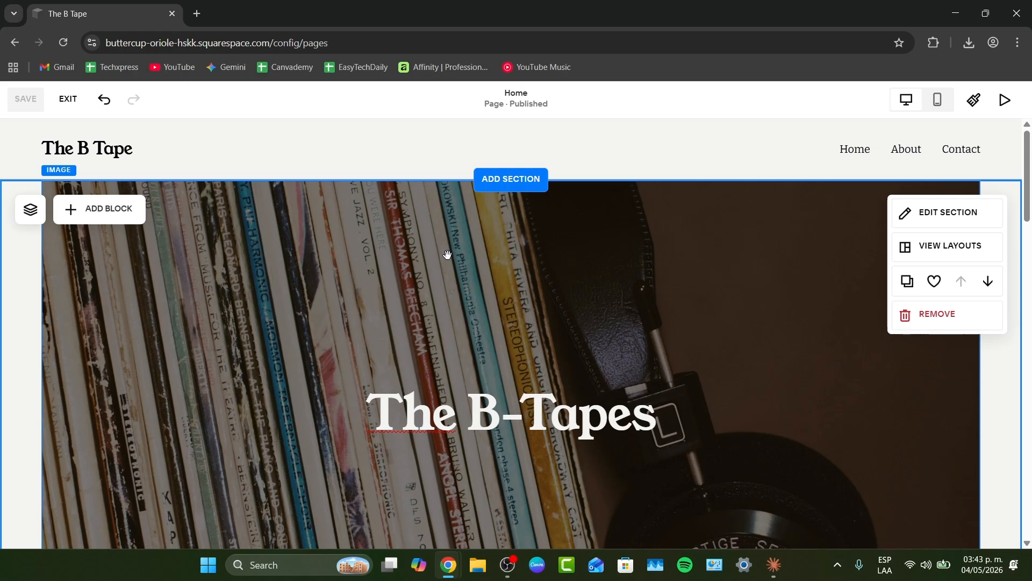
- Delete the microphone image from the first slot of the 'Blog Personality Tips' gallery
scroll(448, 254, down, 10)
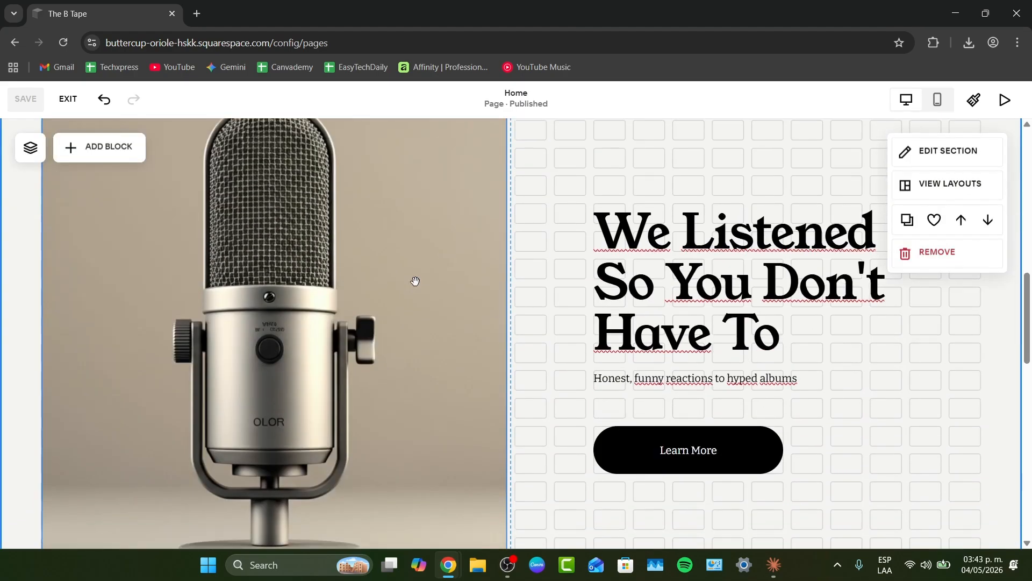
click(383, 322)
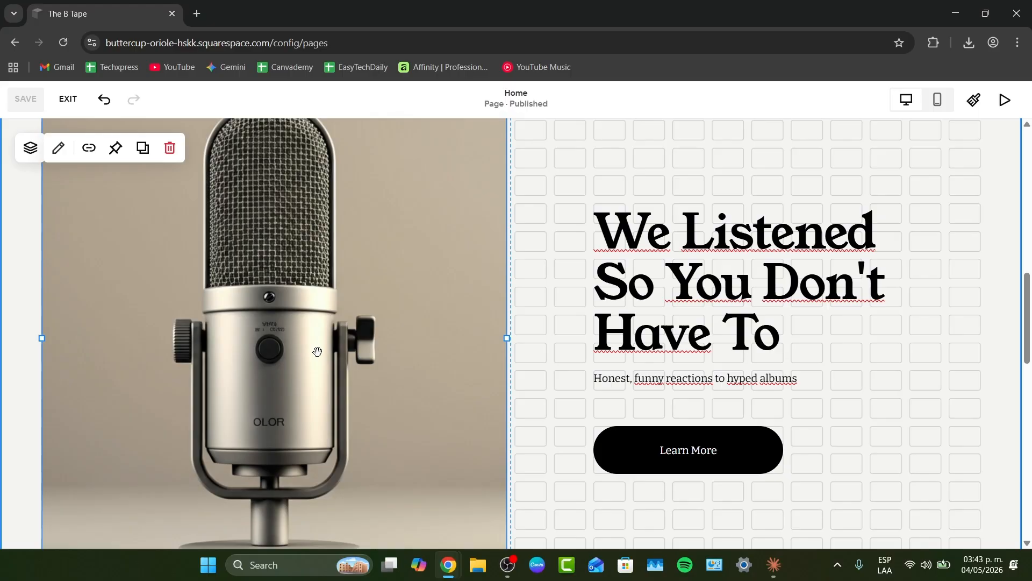
scroll(317, 352, down, 1)
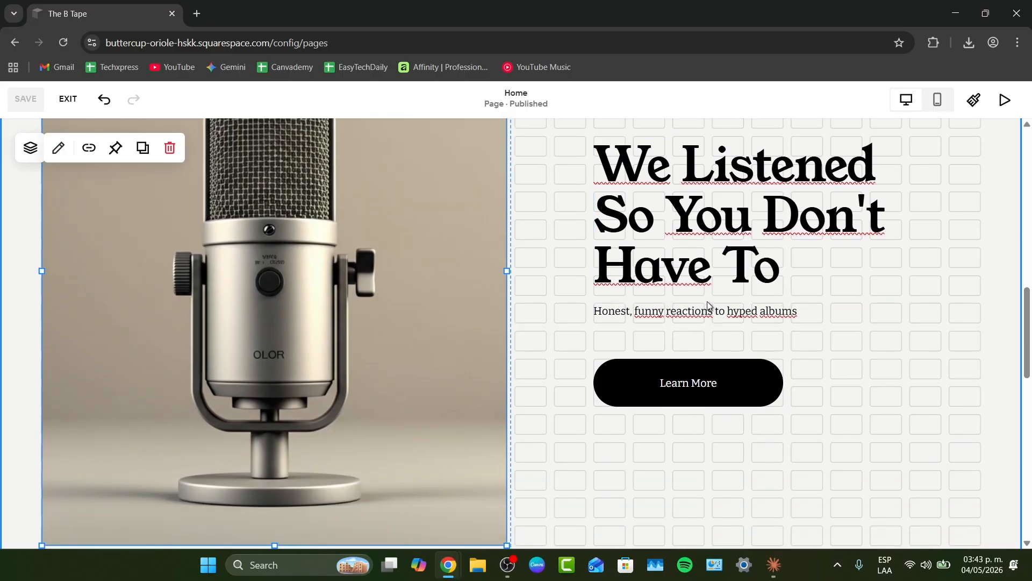
scroll(708, 301, down, 8)
scroll(571, 265, up, 2)
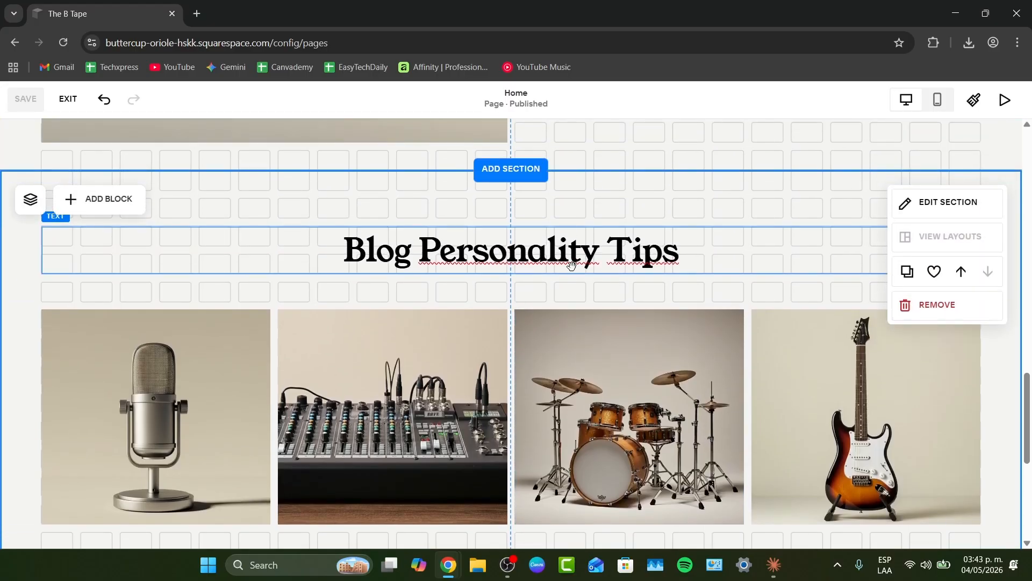
scroll(571, 265, down, 1)
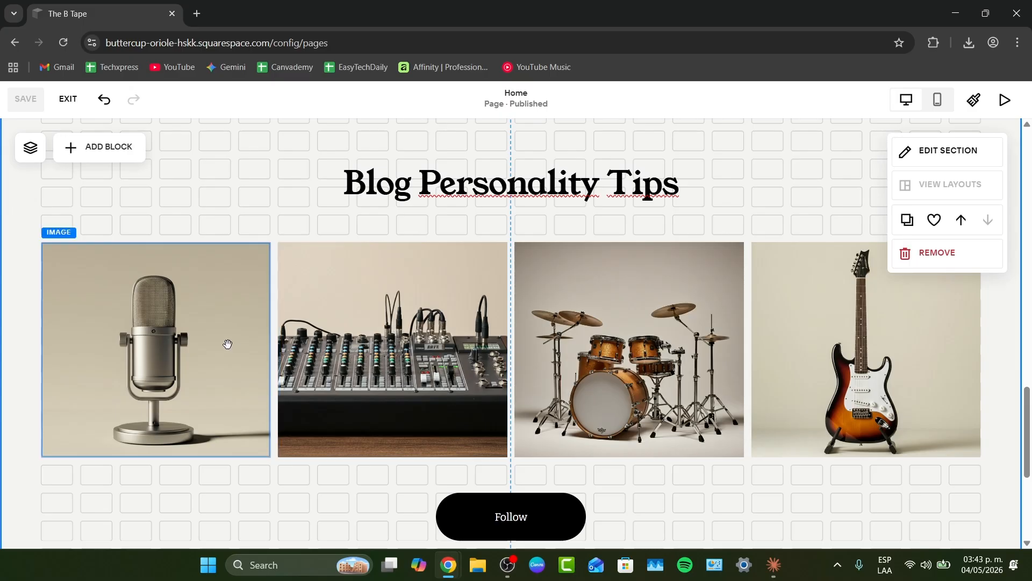
click(164, 365)
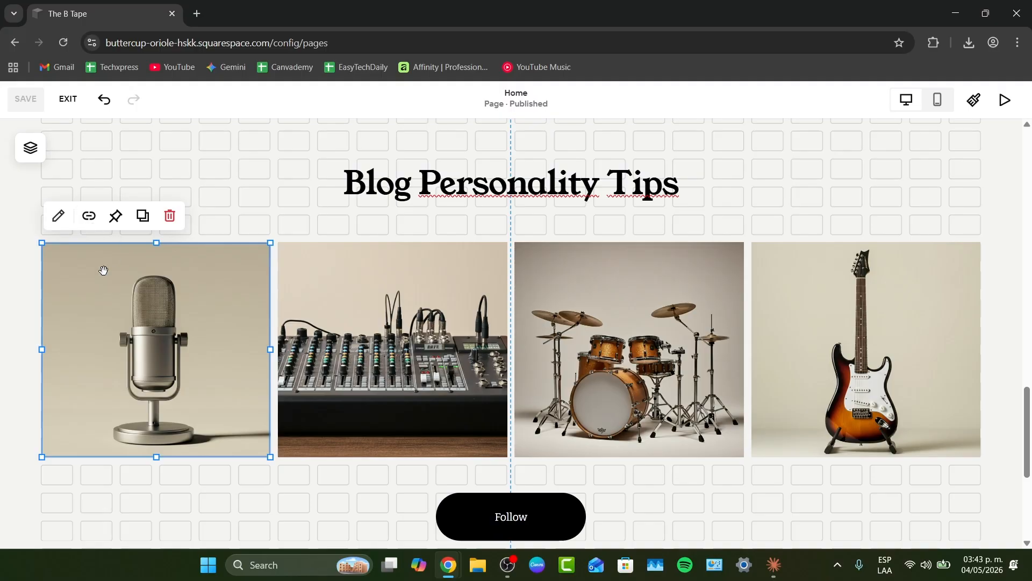
double_click(118, 308)
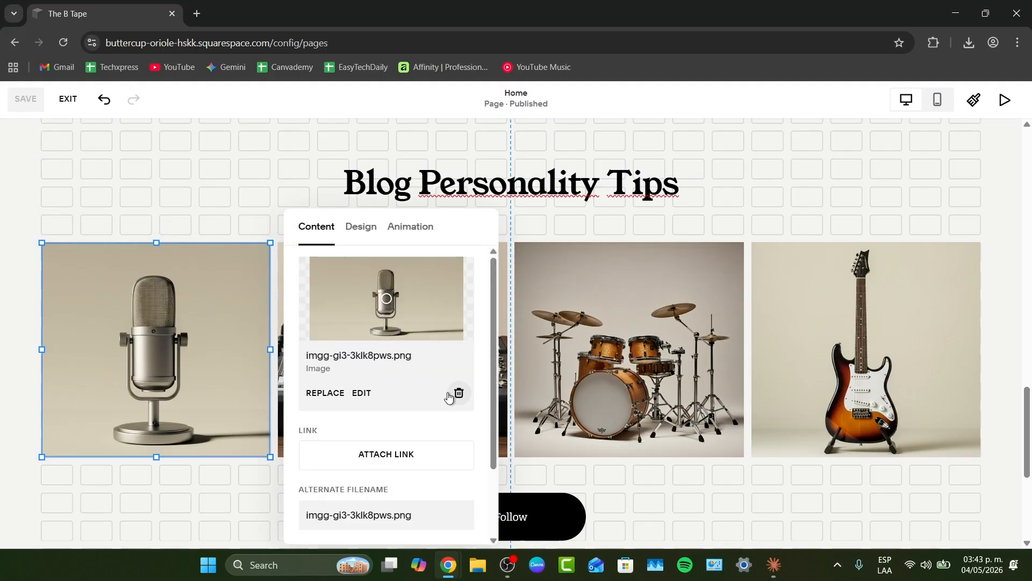
click(457, 391)
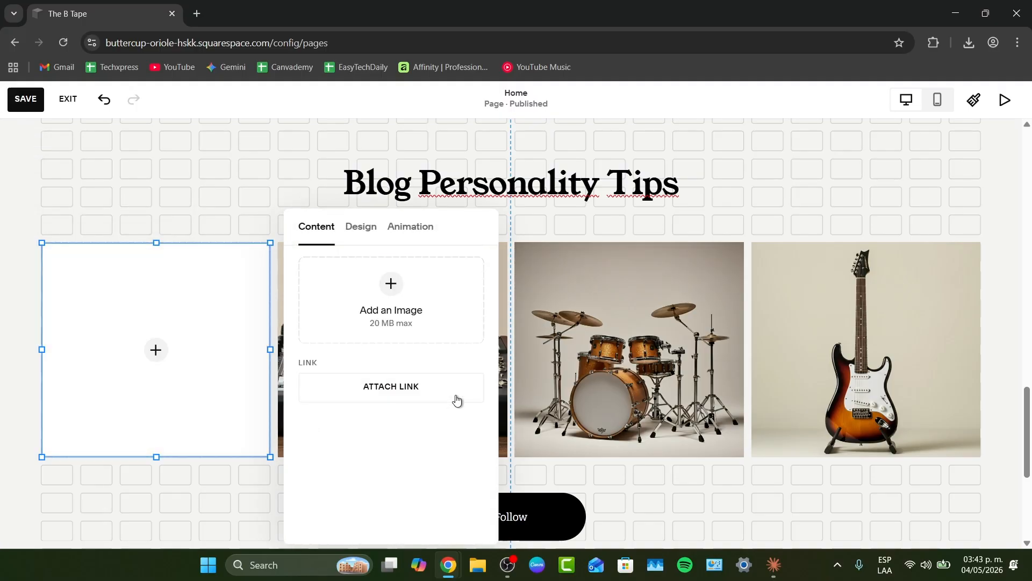
click(392, 285)
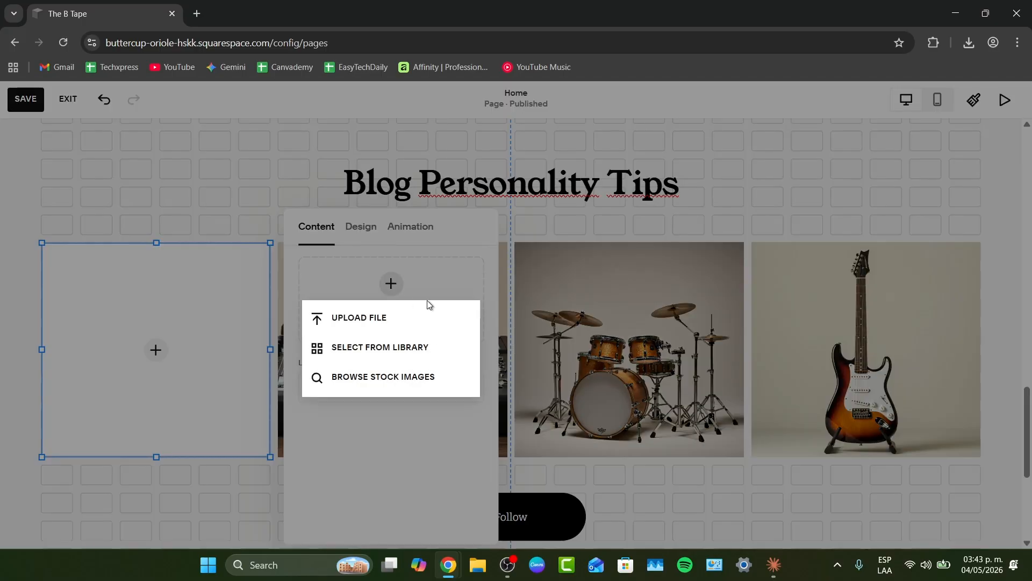
click(421, 375)
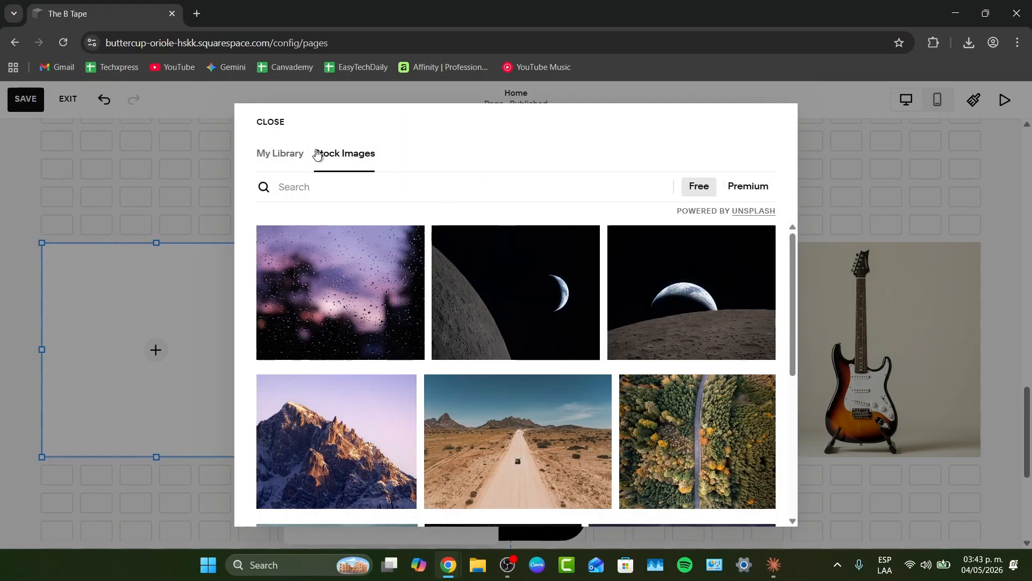
click(287, 154)
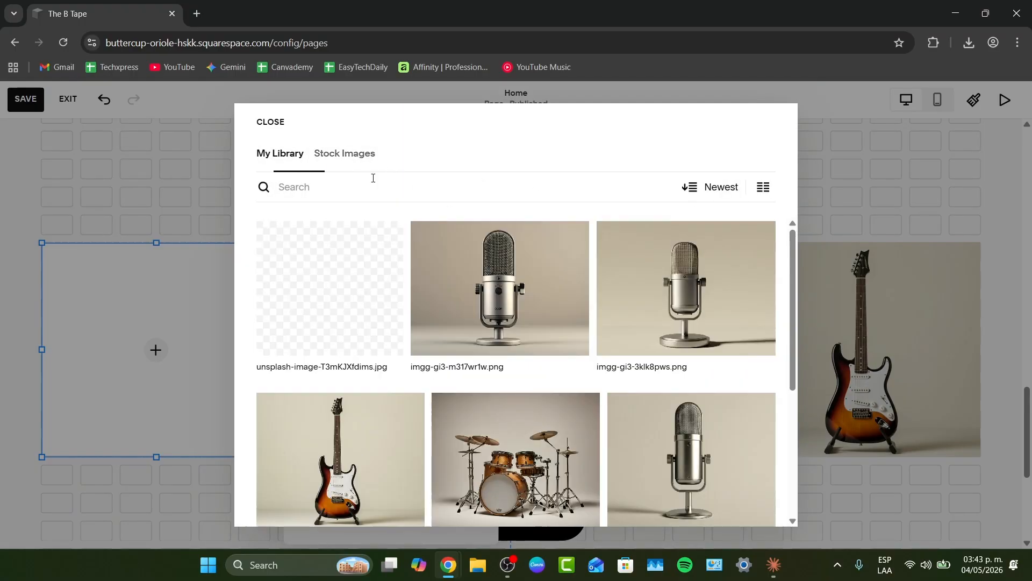
- Open a new browser tab and search Google for 'curent s tame impala'
click(198, 15)
text(curent s)
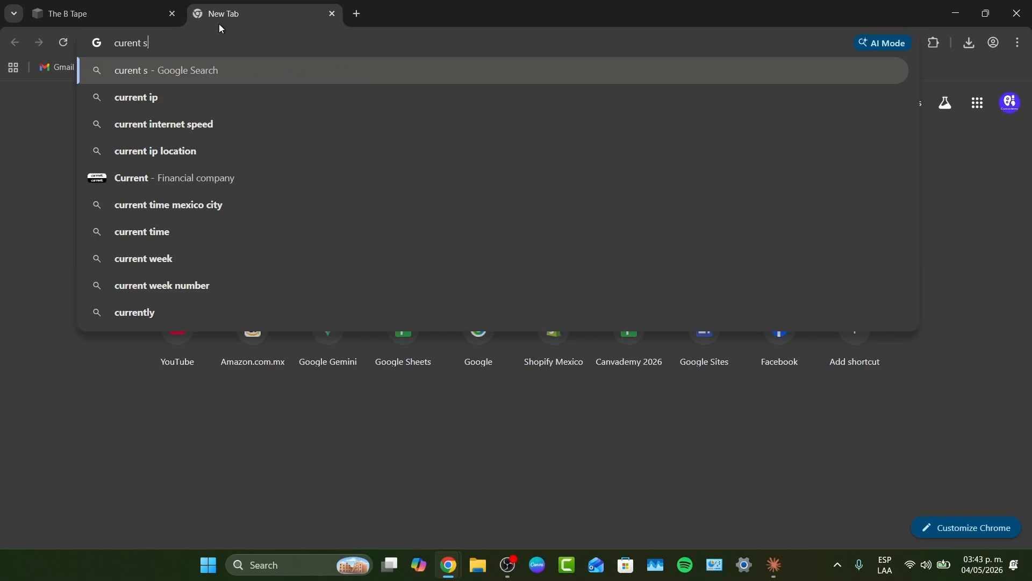
text( tame impala)
key(Return)
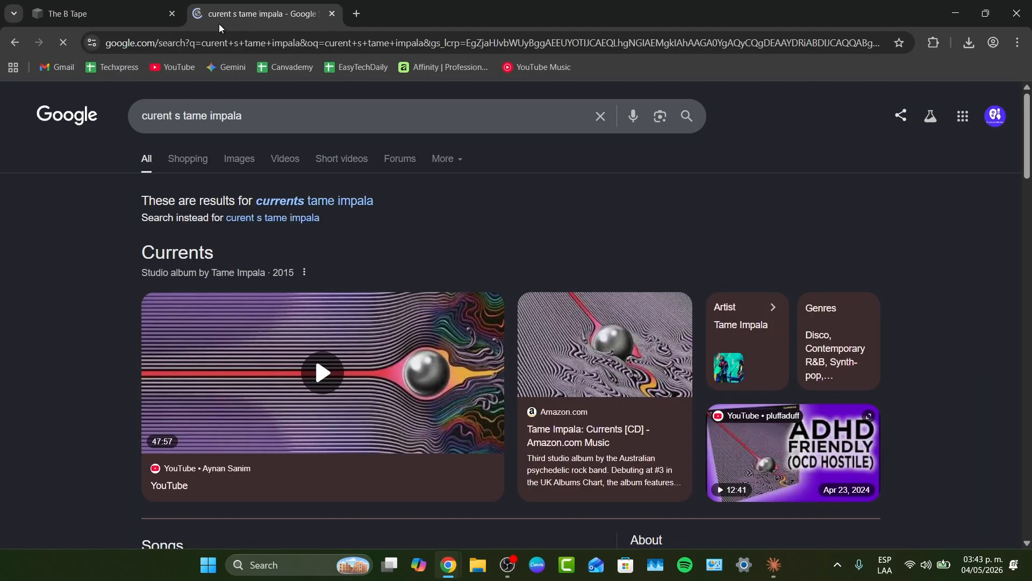
- Switch to image results, open the first Currents album cover and copy the image
click(239, 158)
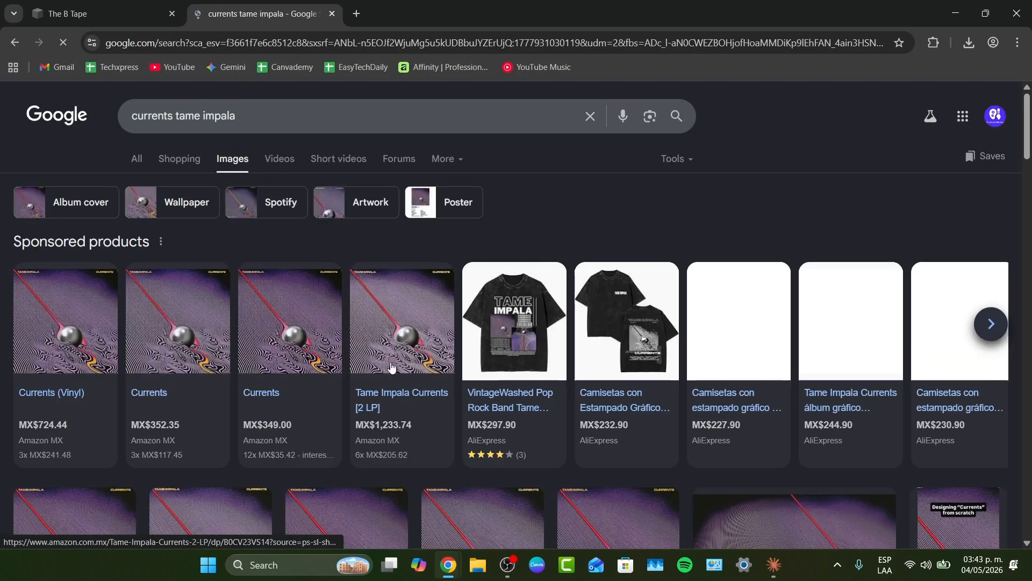
scroll(391, 367, down, 3)
scroll(323, 334, down, 2)
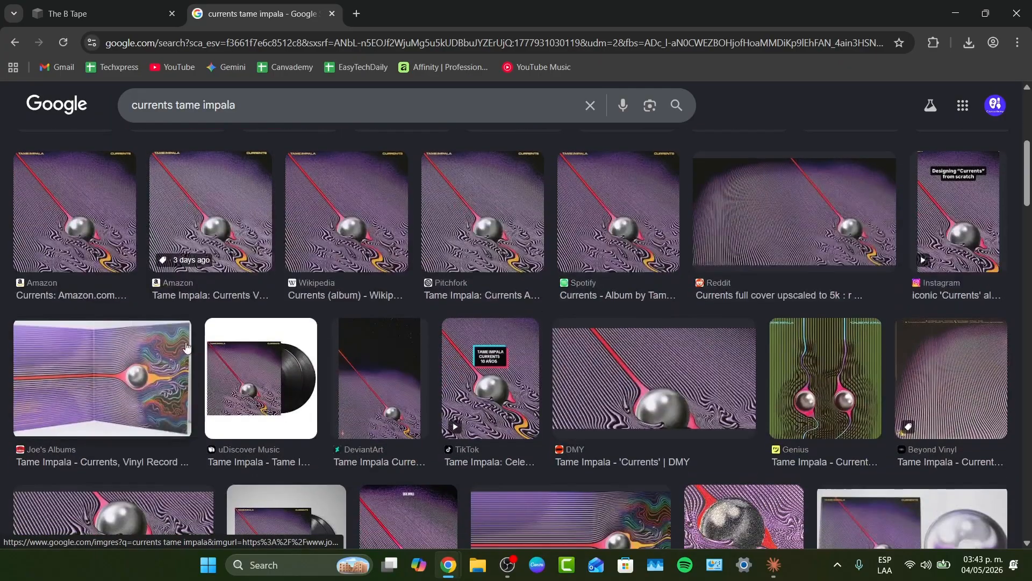
click(81, 215)
right_click(801, 258)
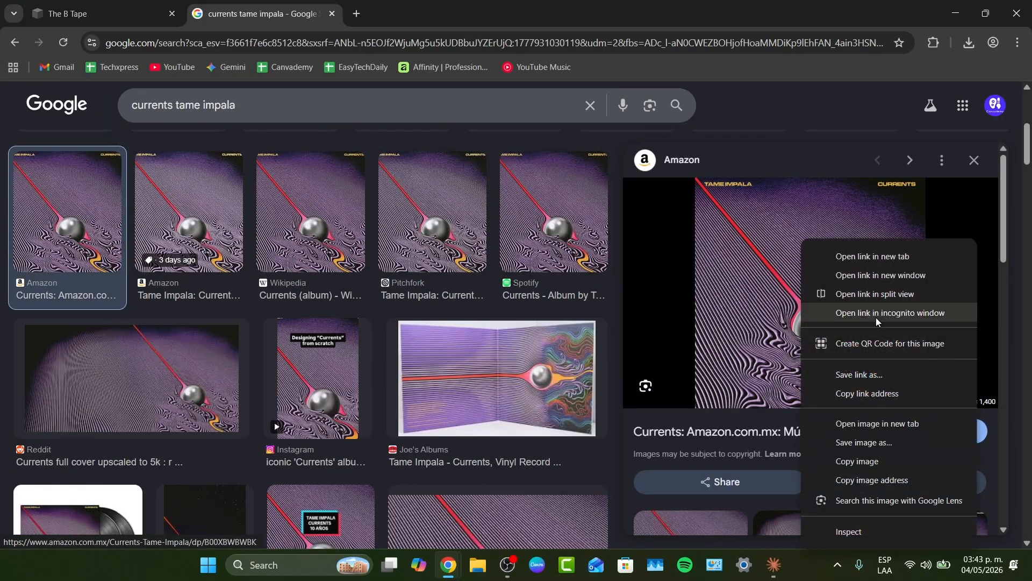
click(859, 460)
click(102, 13)
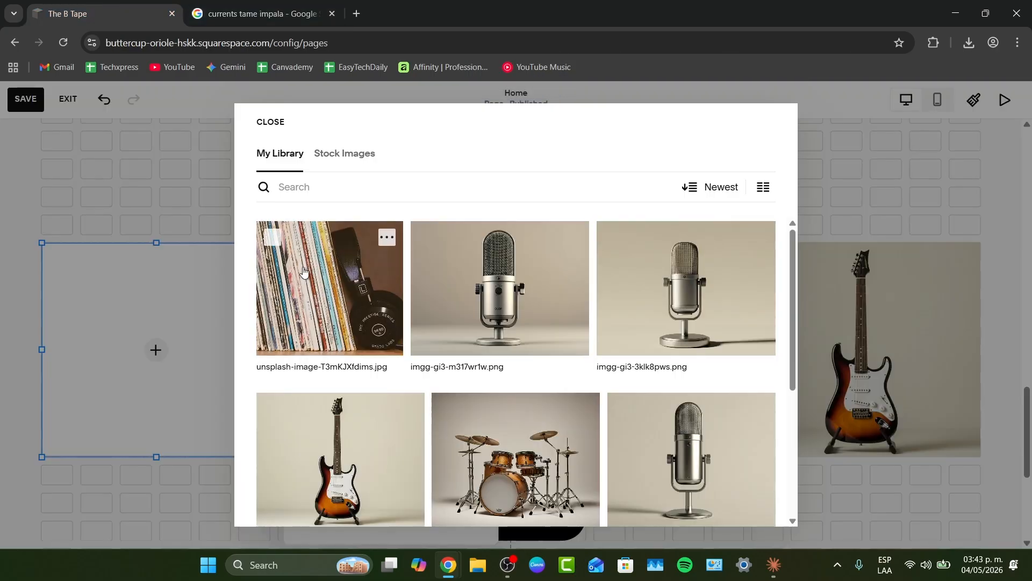
click(346, 188)
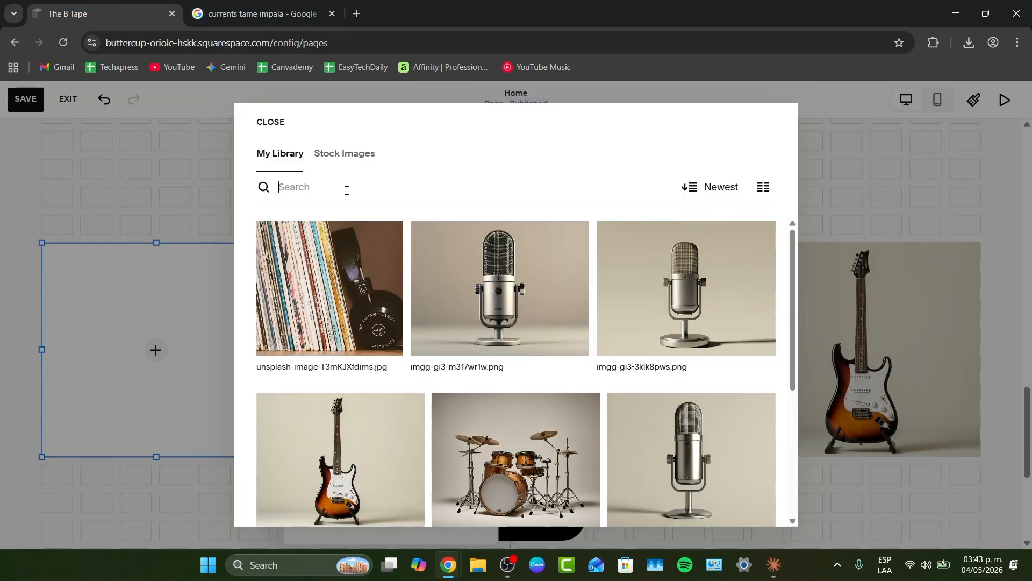
click(190, 224)
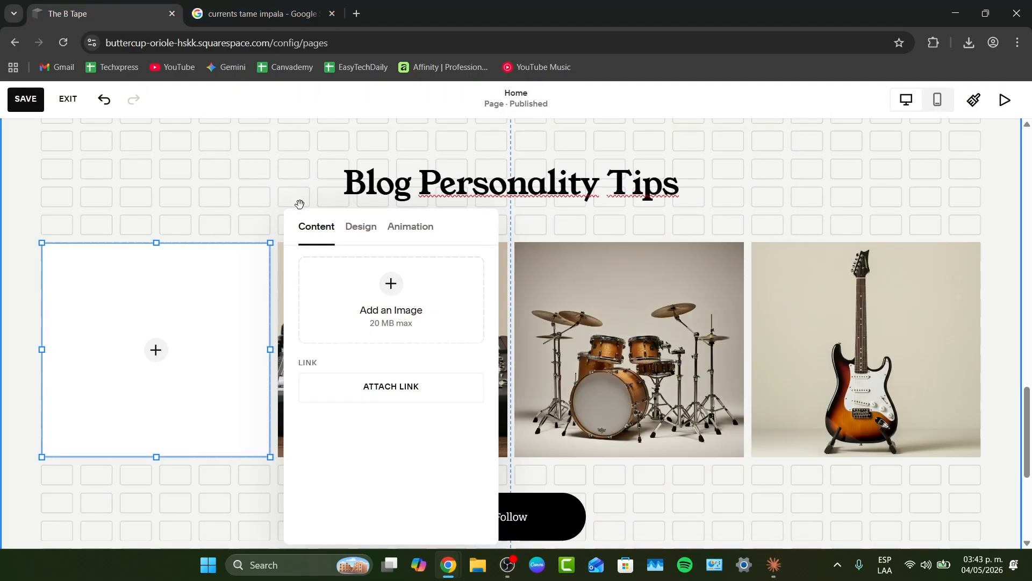
- Attach the Currents cover's copied image address as a link on the empty first gallery image
click(158, 351)
click(376, 383)
click(409, 391)
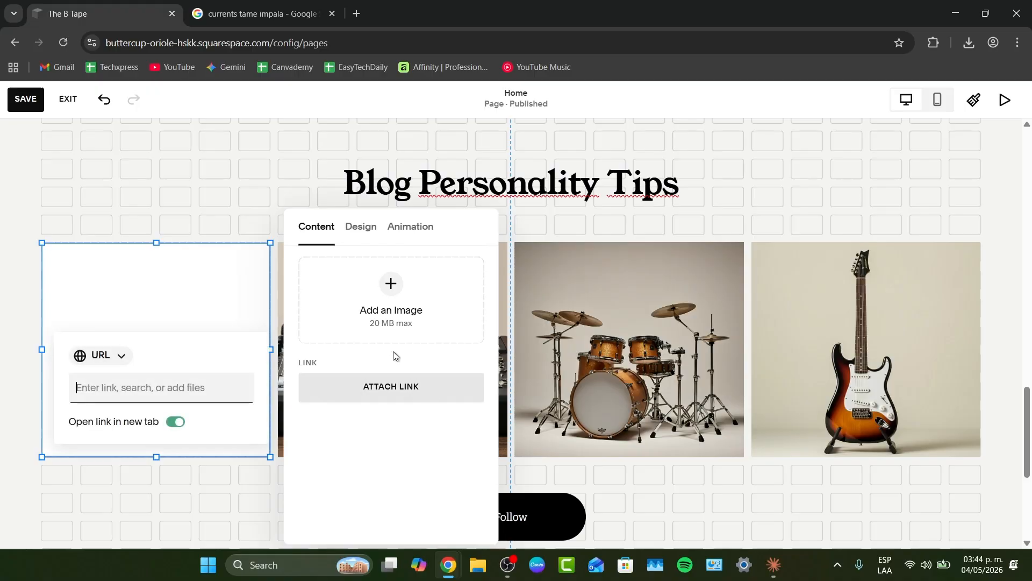
click(162, 385)
click(271, 11)
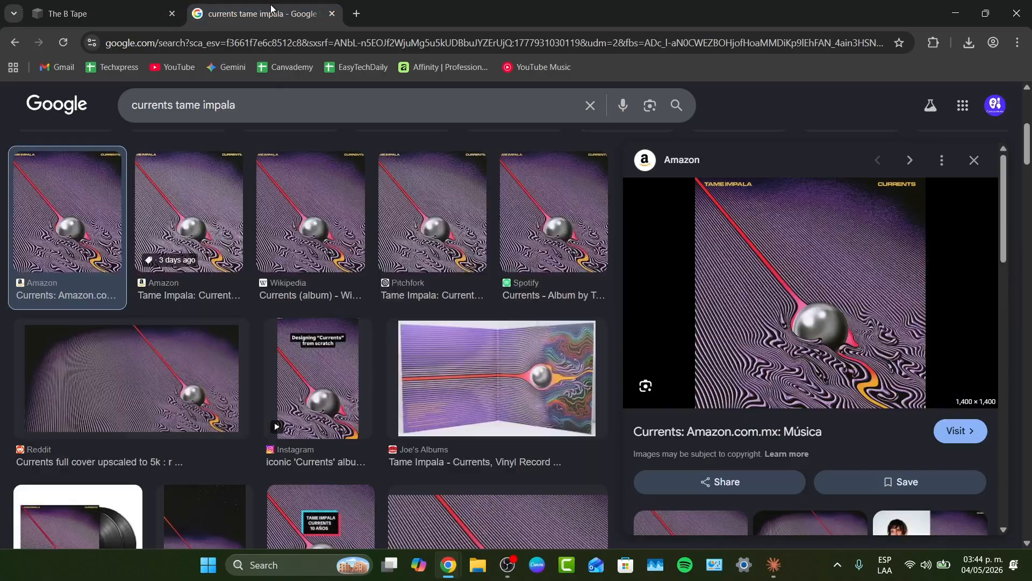
right_click(157, 280)
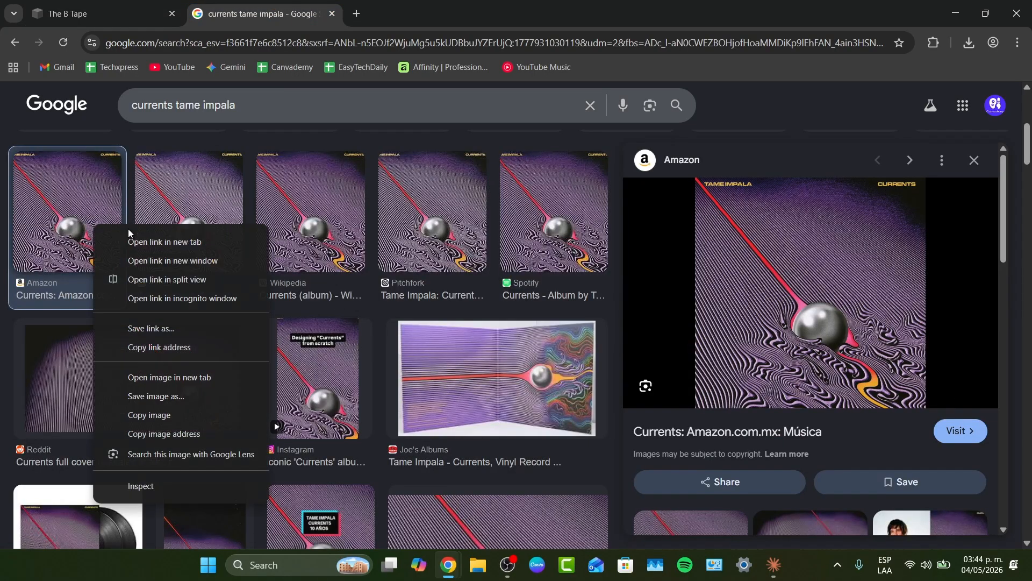
click(189, 432)
key(ctrl+Tab)
key(ctrl+v)
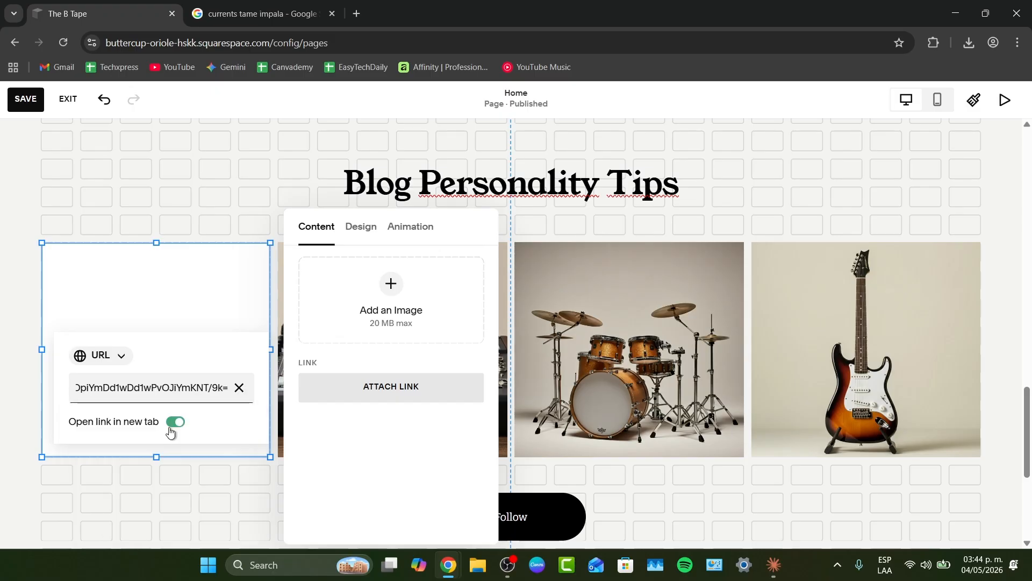
key(Return)
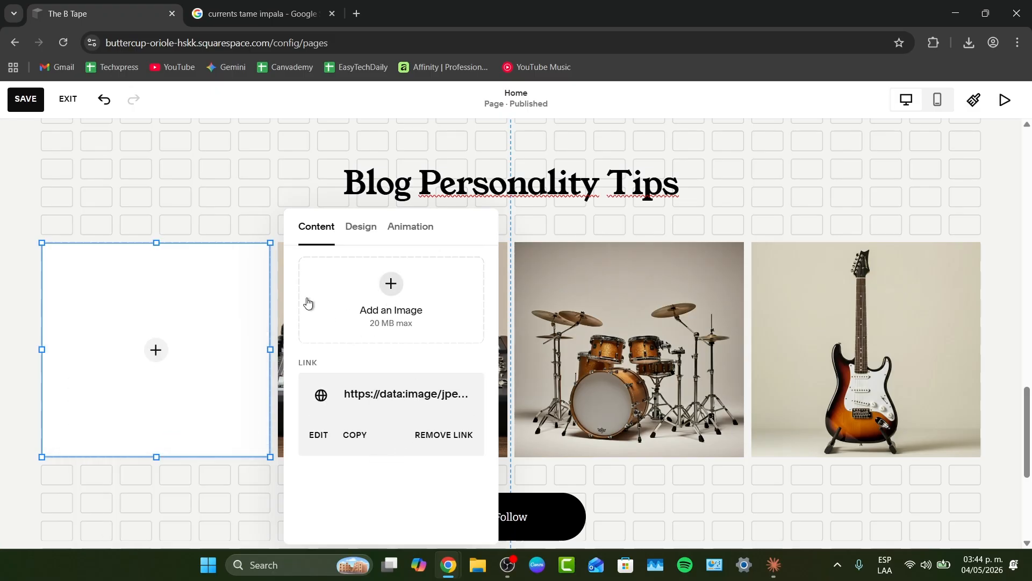
- Save the first Currents album cover image from the search results to Downloads
click(390, 280)
key(ctrl+Tab)
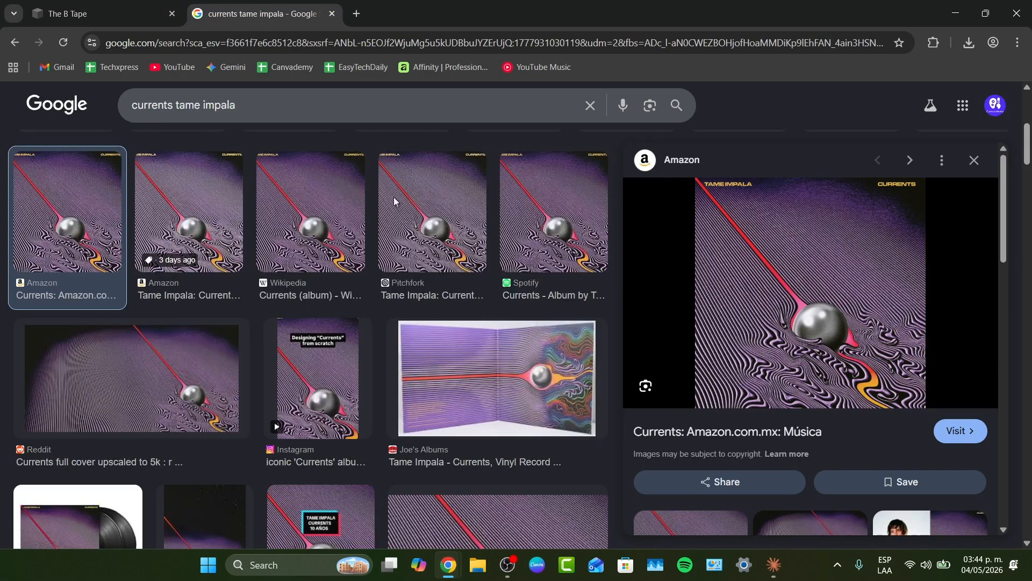
right_click(64, 195)
click(164, 366)
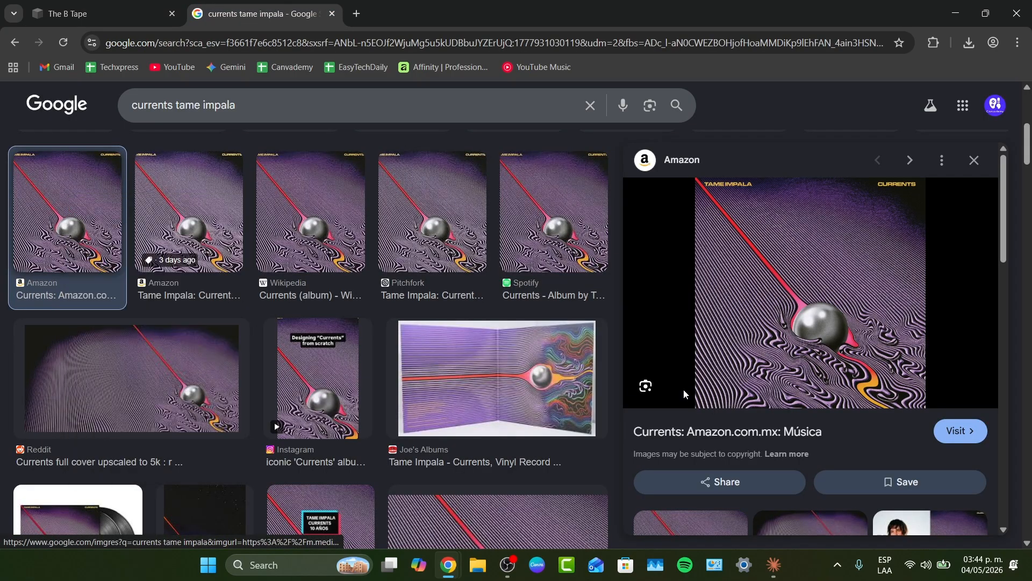
click(916, 523)
- Upload the saved 'download' JPG from Downloads into the first gallery slot and close the image editor
key(ctrl+Tab)
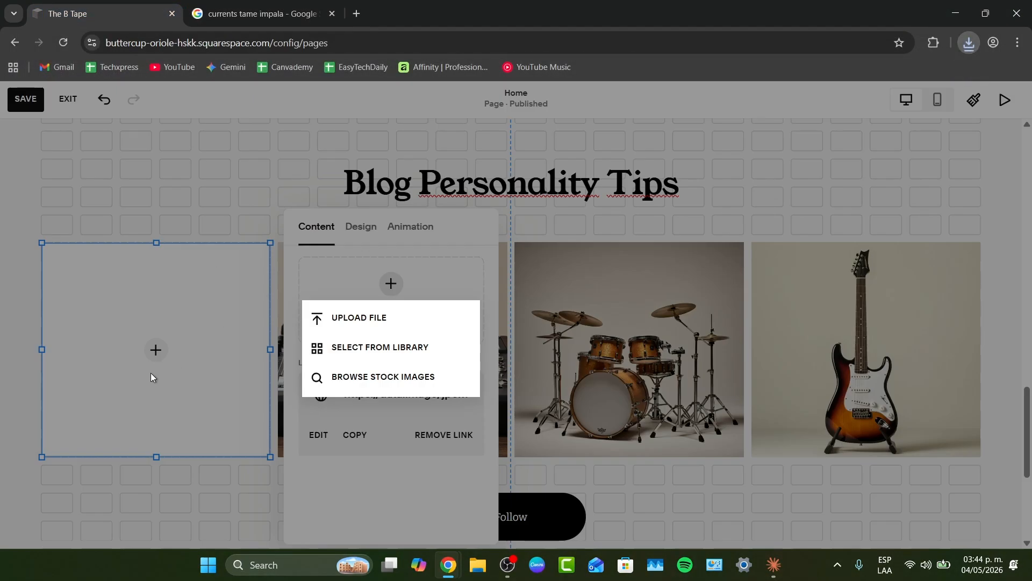
click(369, 325)
click(79, 182)
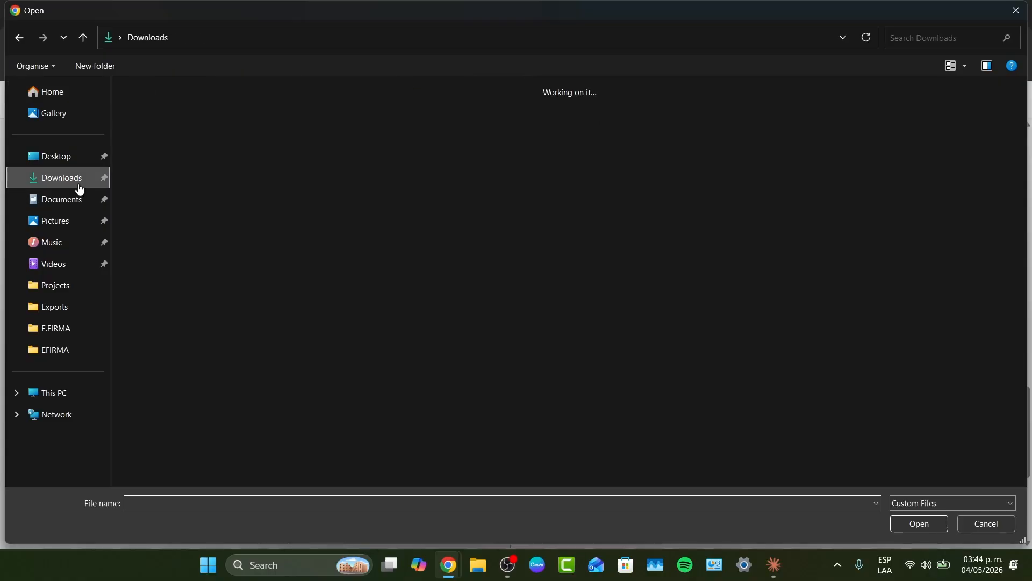
click(204, 102)
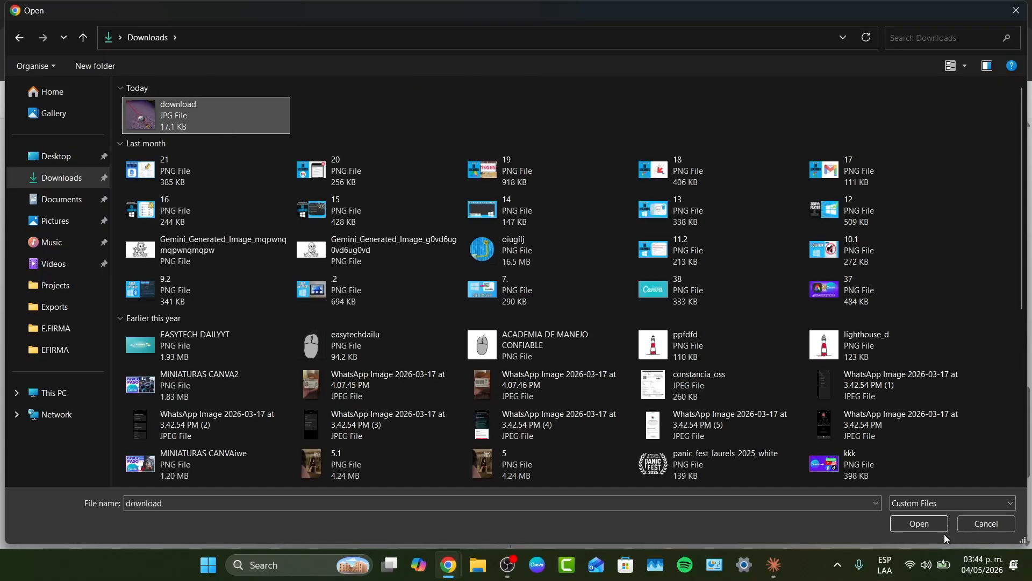
click(921, 524)
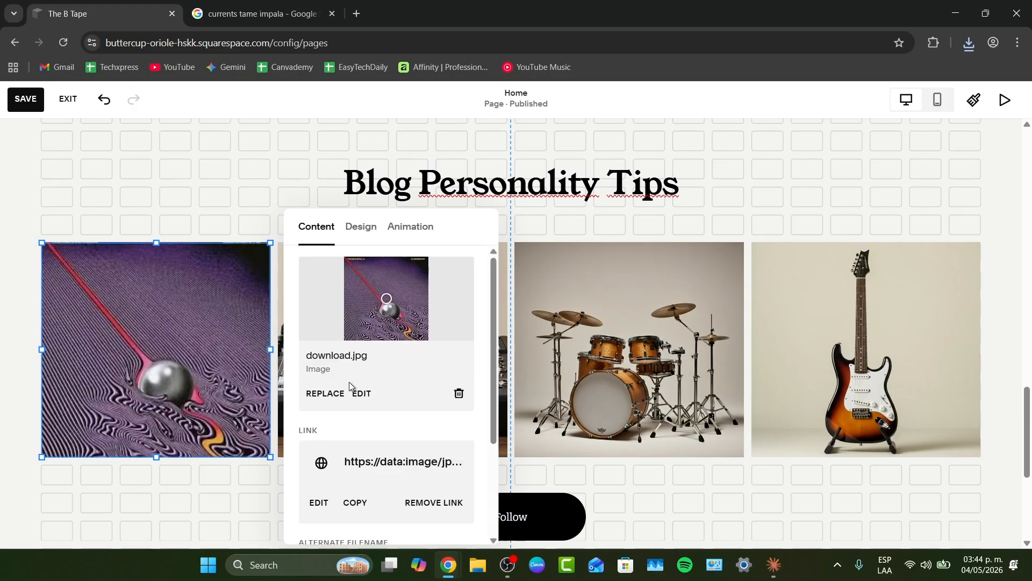
scroll(219, 402, down, 2)
key(Escape)
scroll(226, 379, up, 2)
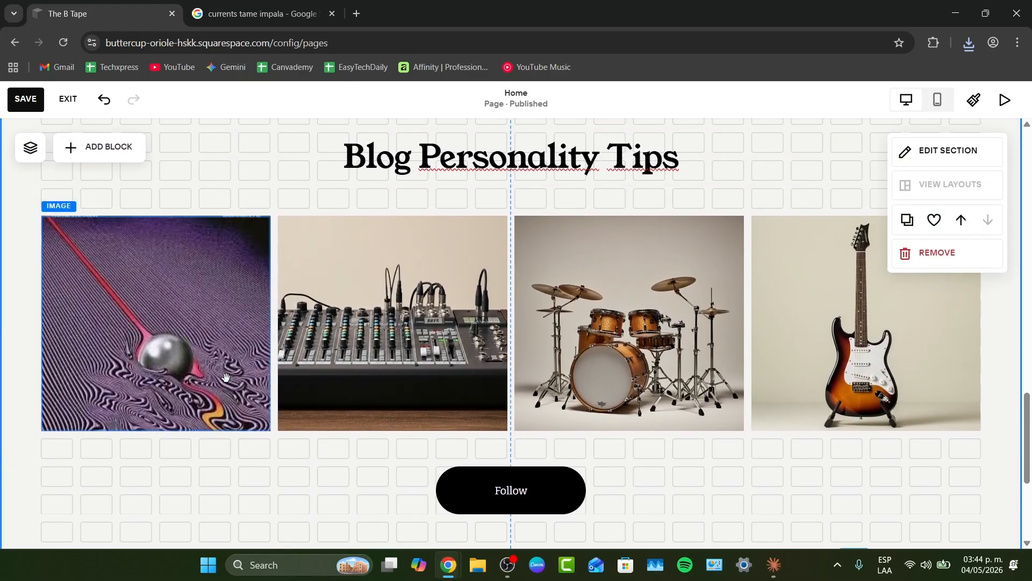
scroll(225, 377, up, 1)
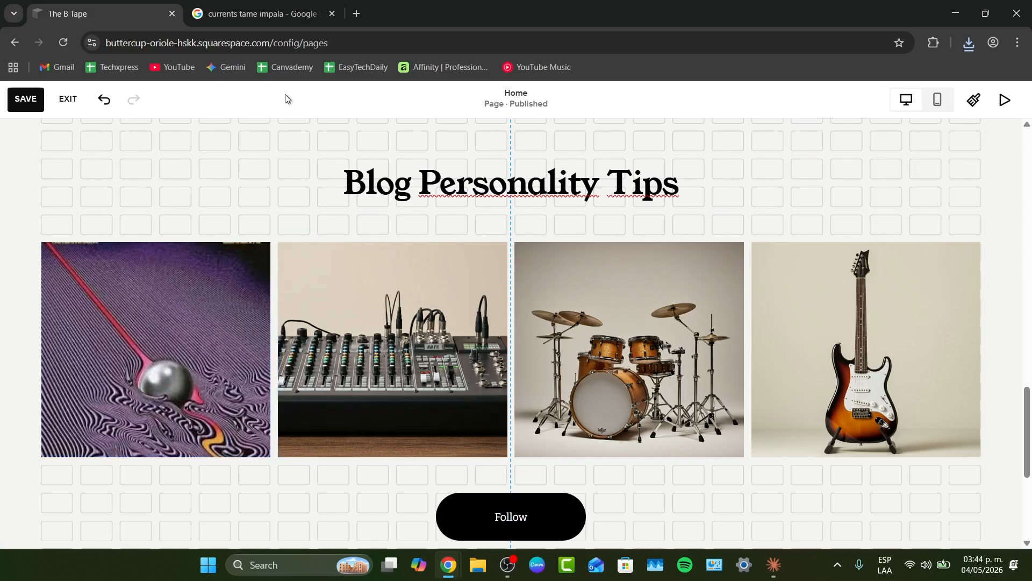
- Save the homepage edits and exit the page editor
click(38, 98)
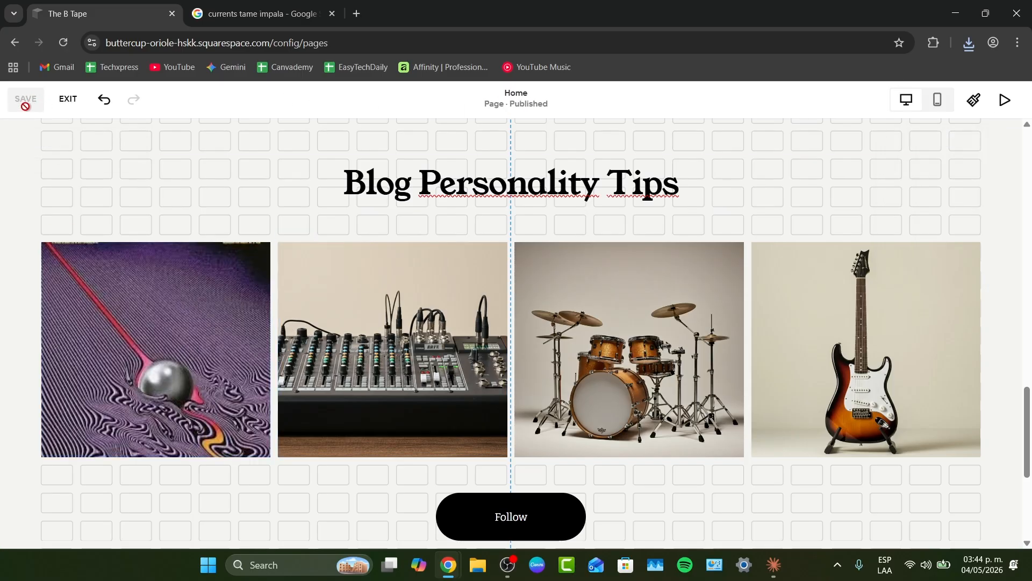
click(68, 100)
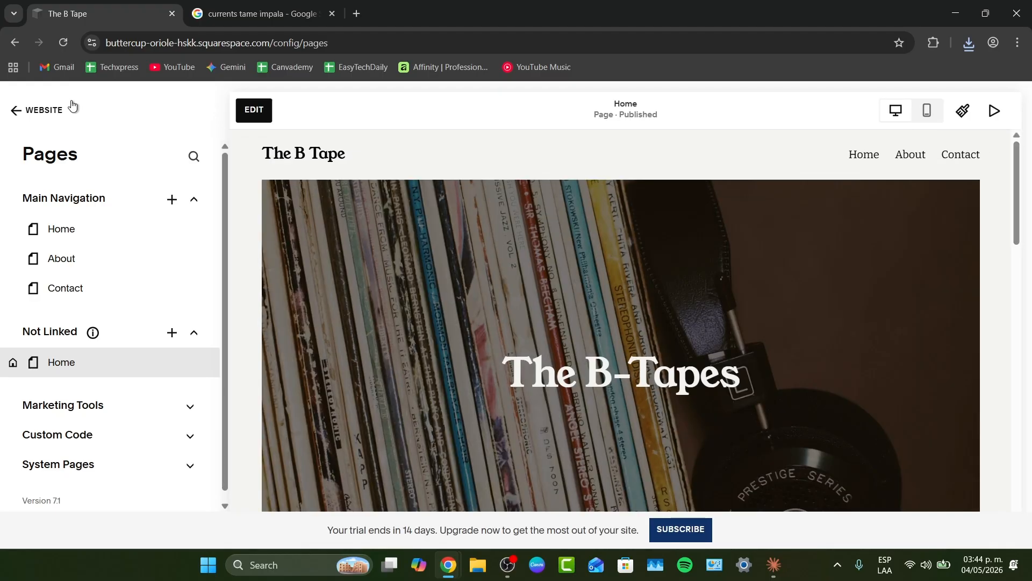
- Open the SEO / AIO page and review the site's SEO score and optimization options
click(51, 120)
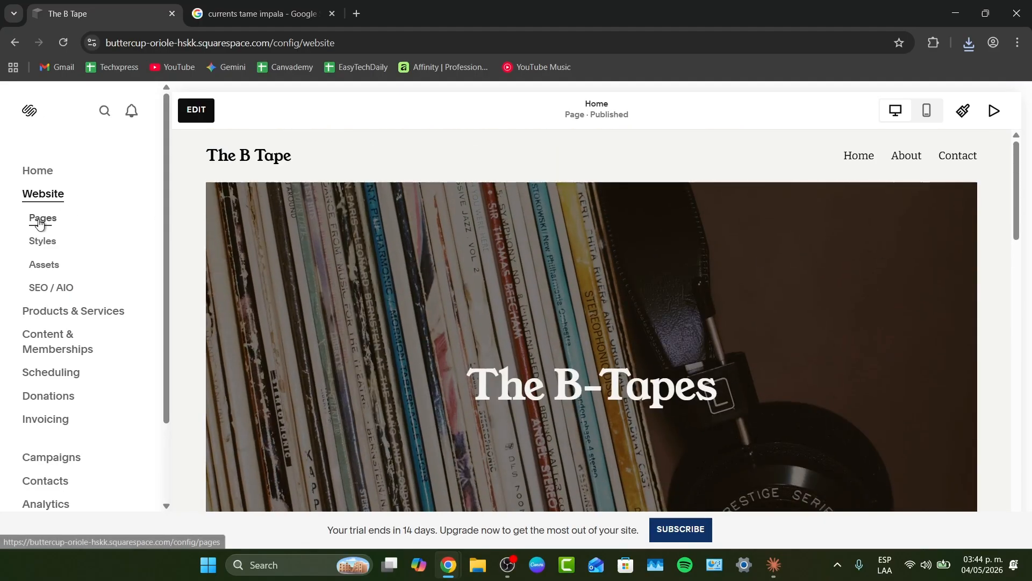
click(40, 224)
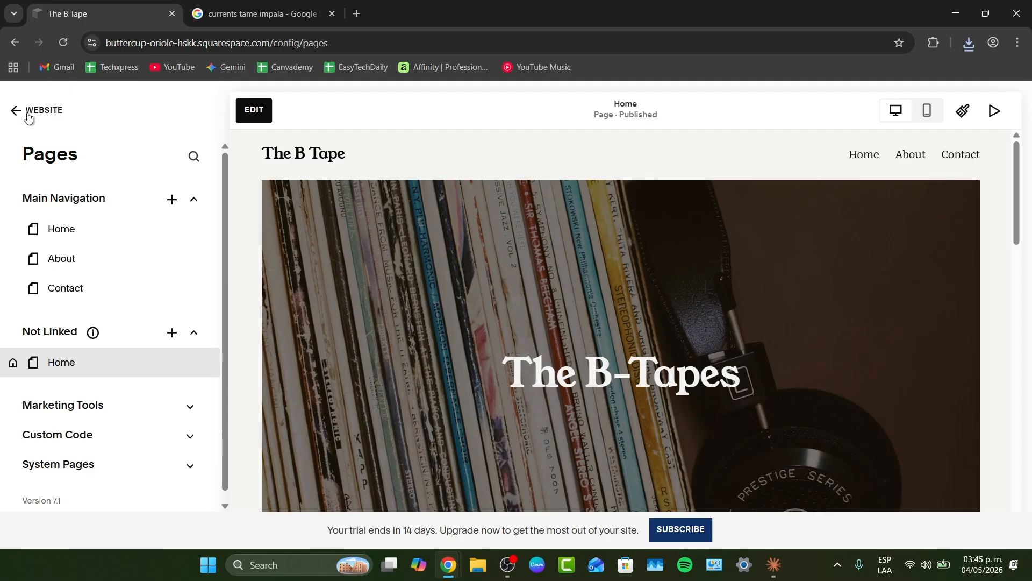
click(29, 112)
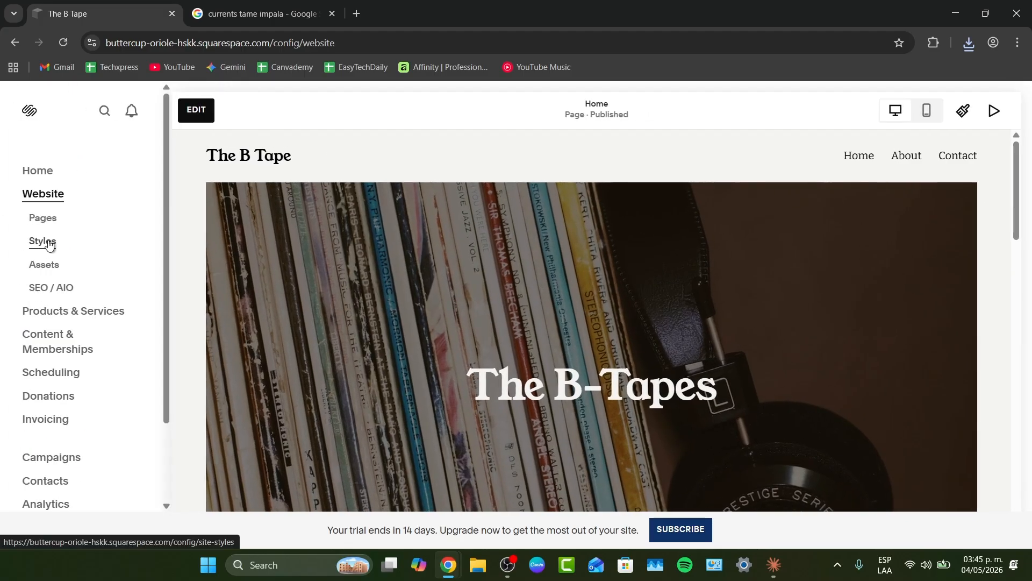
click(56, 295)
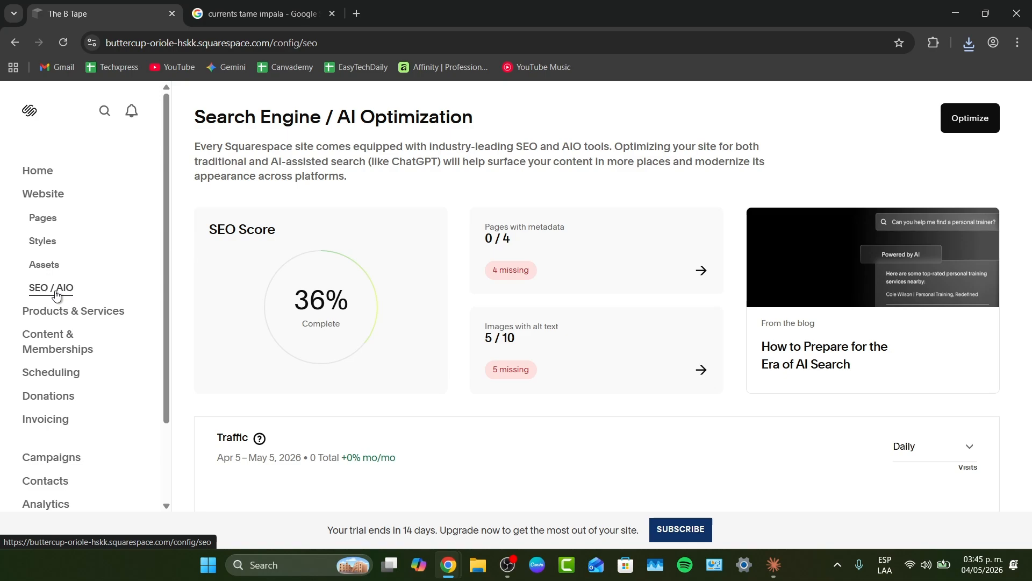
drag(342, 326, 297, 293)
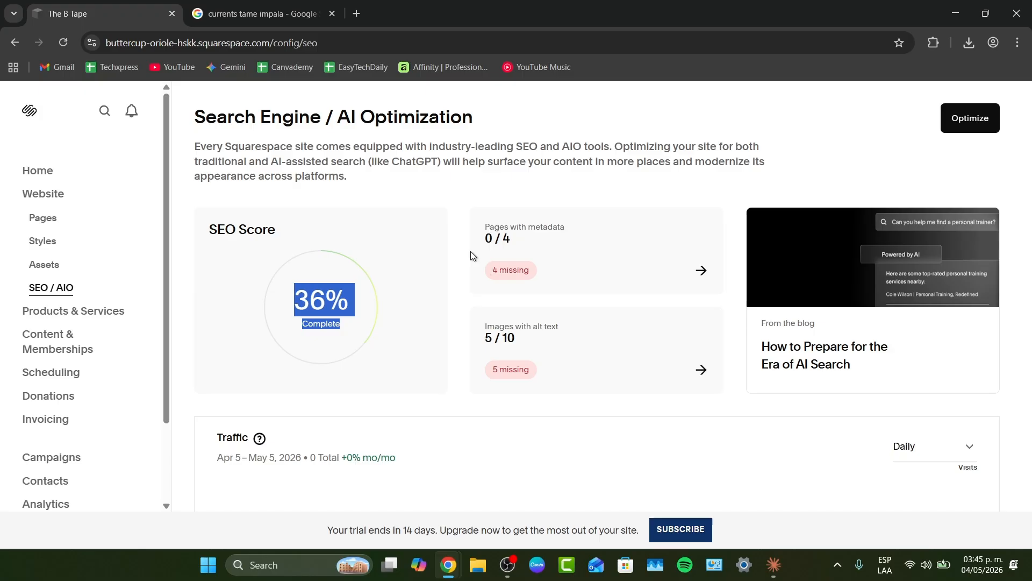
scroll(456, 317, down, 5)
scroll(456, 325, down, 10)
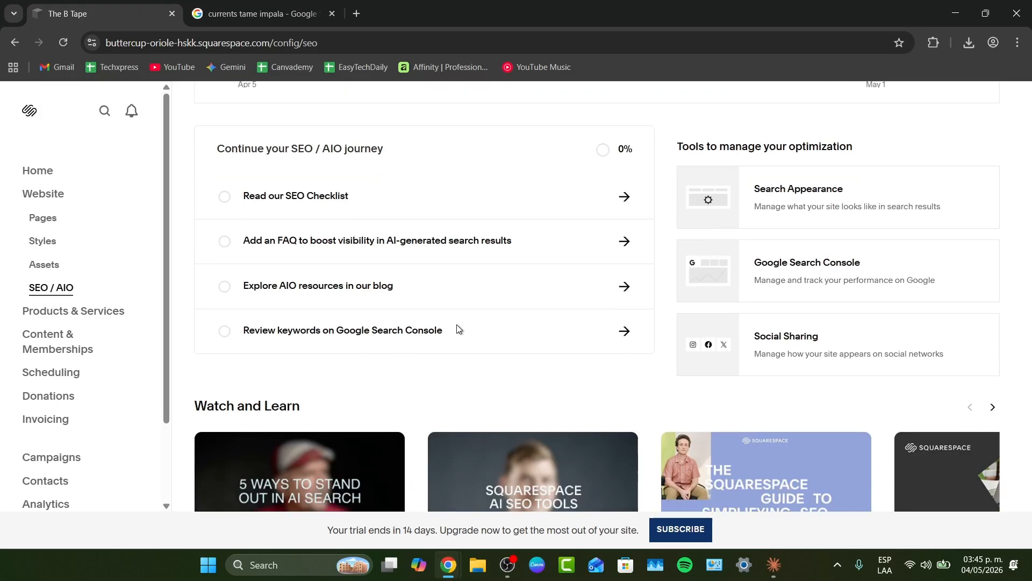
scroll(457, 329, up, 15)
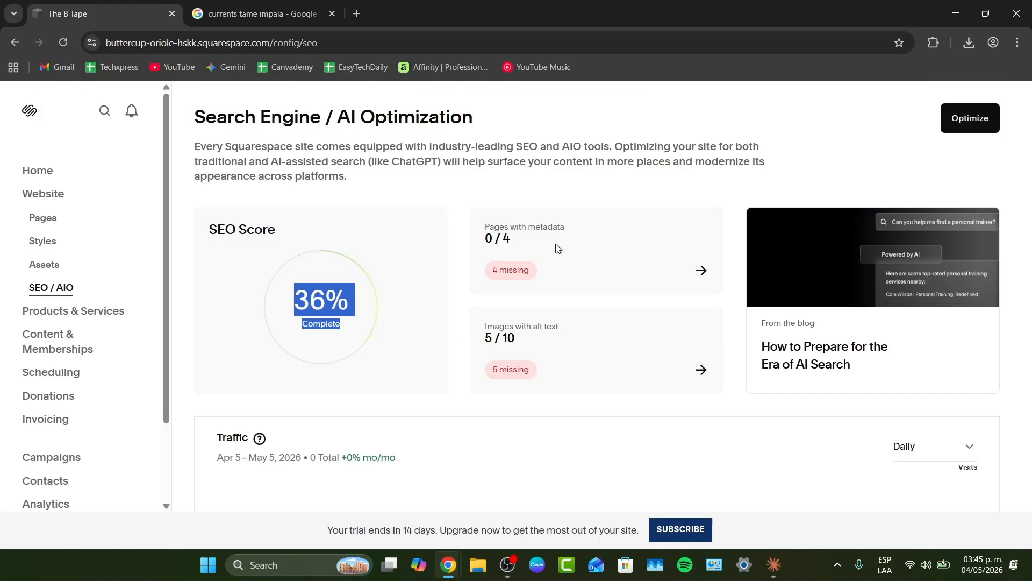
- Generate and save AI page metadata and image alt text for the whole site with Beacon AI
click(511, 238)
click(699, 269)
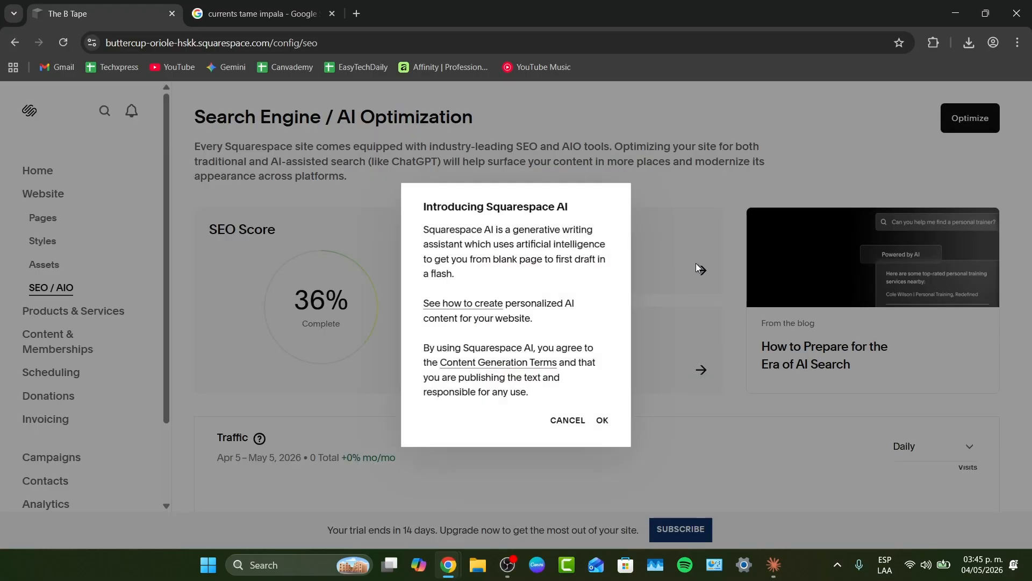
click(603, 420)
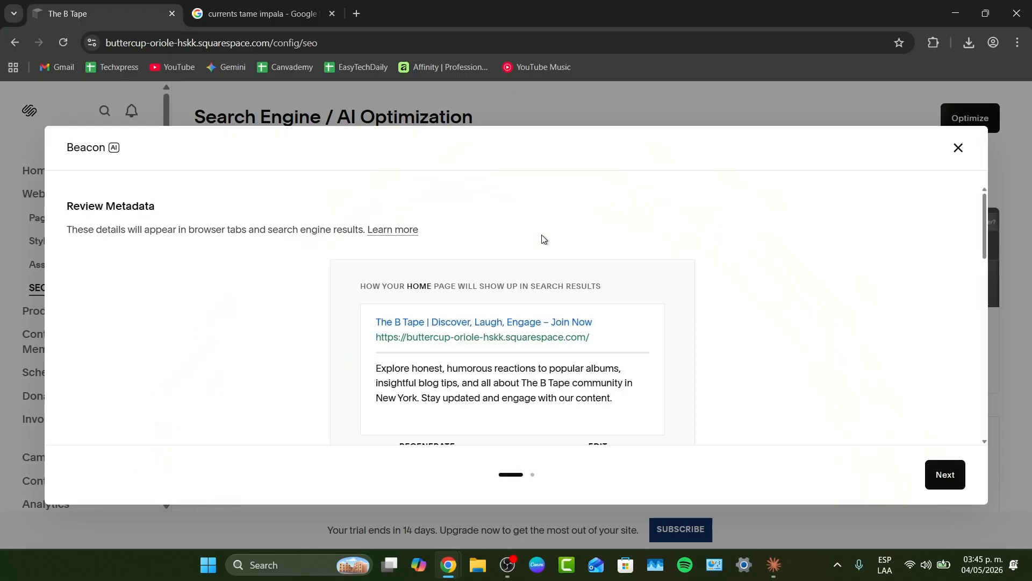
scroll(622, 334, down, 3)
scroll(622, 337, down, 10)
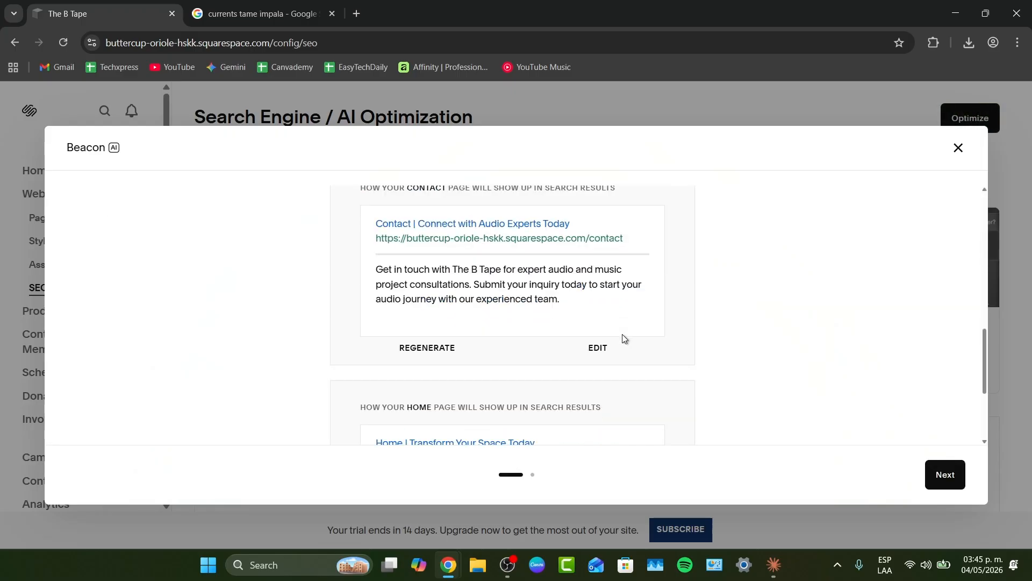
click(944, 475)
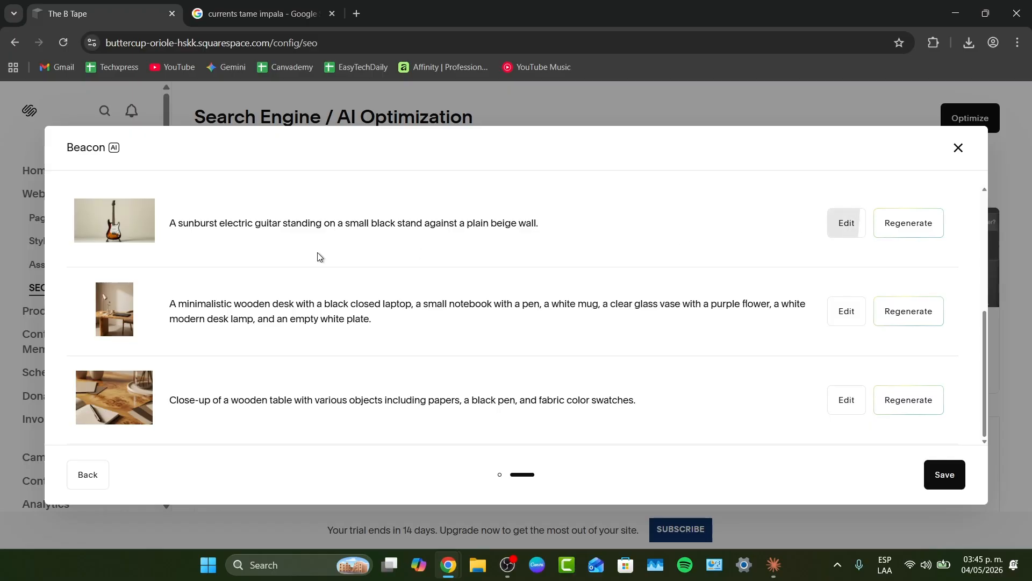
click(938, 474)
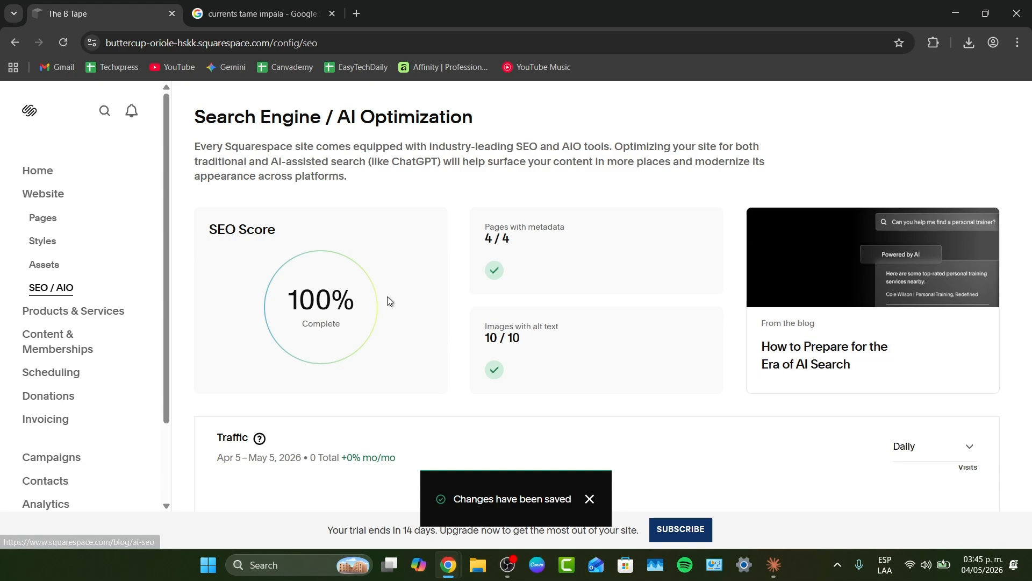
- Open the Google Search Console keyword review and jump straight into the Analytics search keywords view
scroll(834, 418, down, 3)
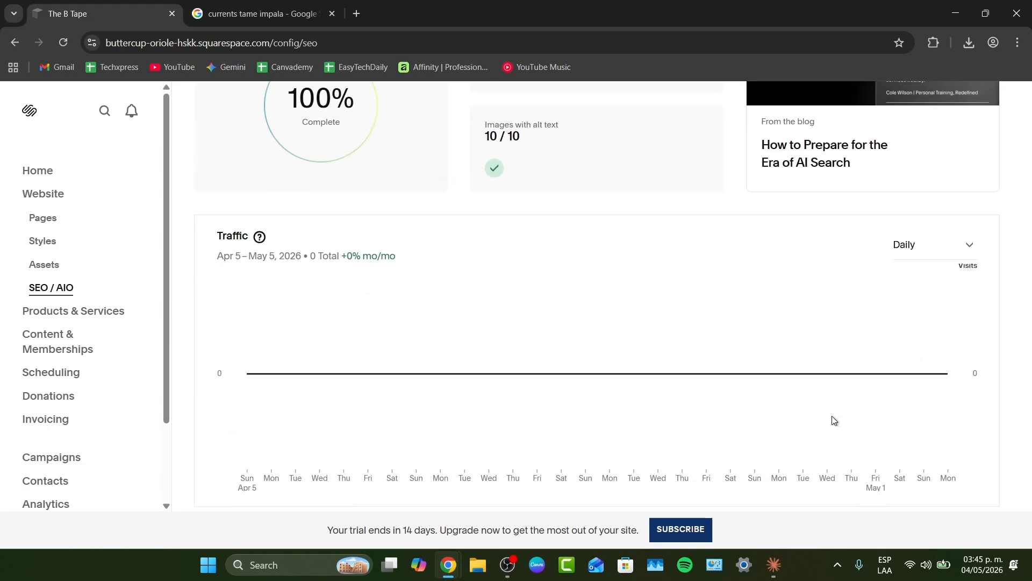
scroll(570, 394, down, 4)
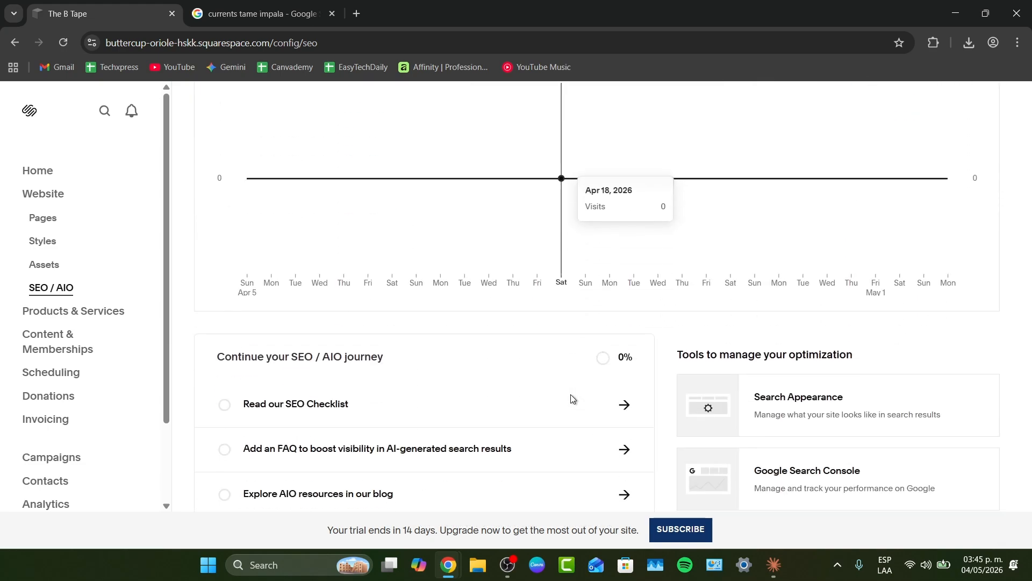
scroll(566, 399, down, 2)
drag(272, 216, 589, 260)
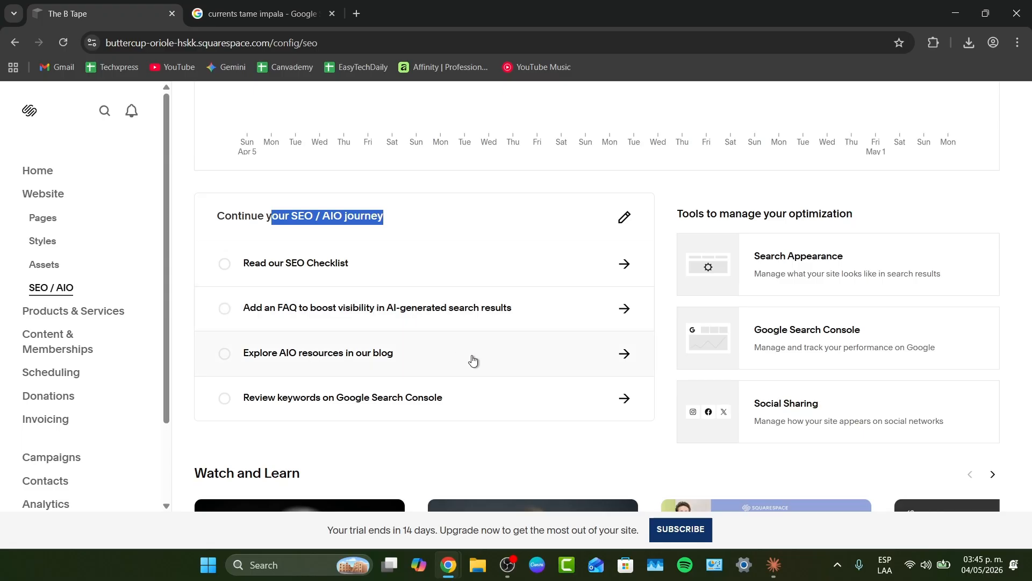
click(330, 408)
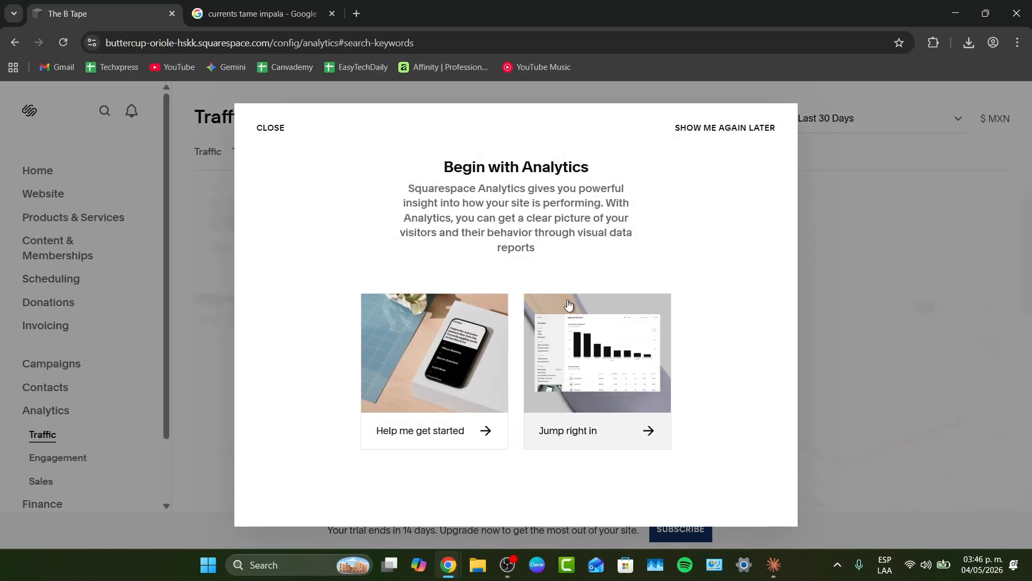
click(579, 387)
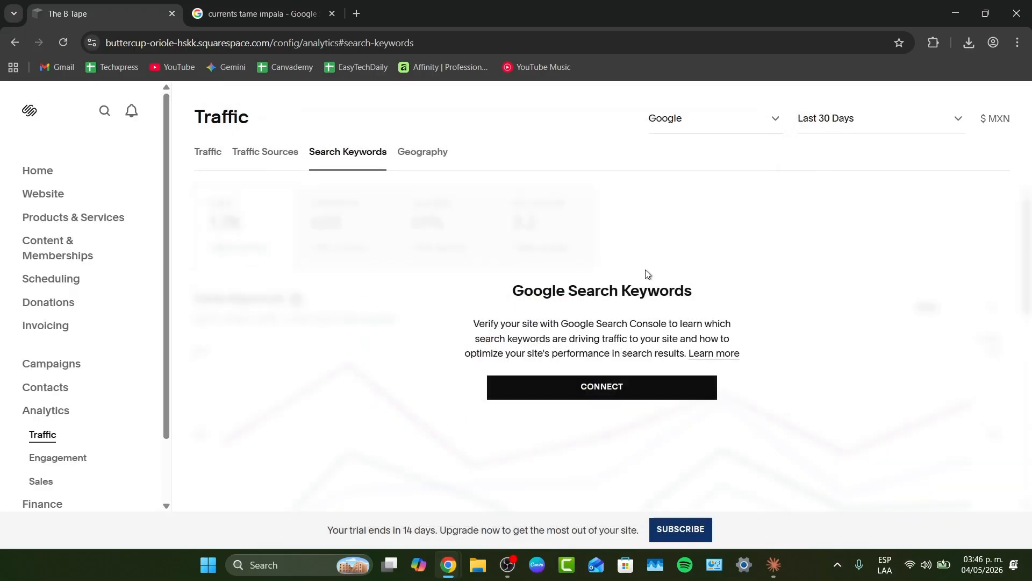
- Browse the Products & Services and Content & Memberships sections of the dashboard
click(75, 221)
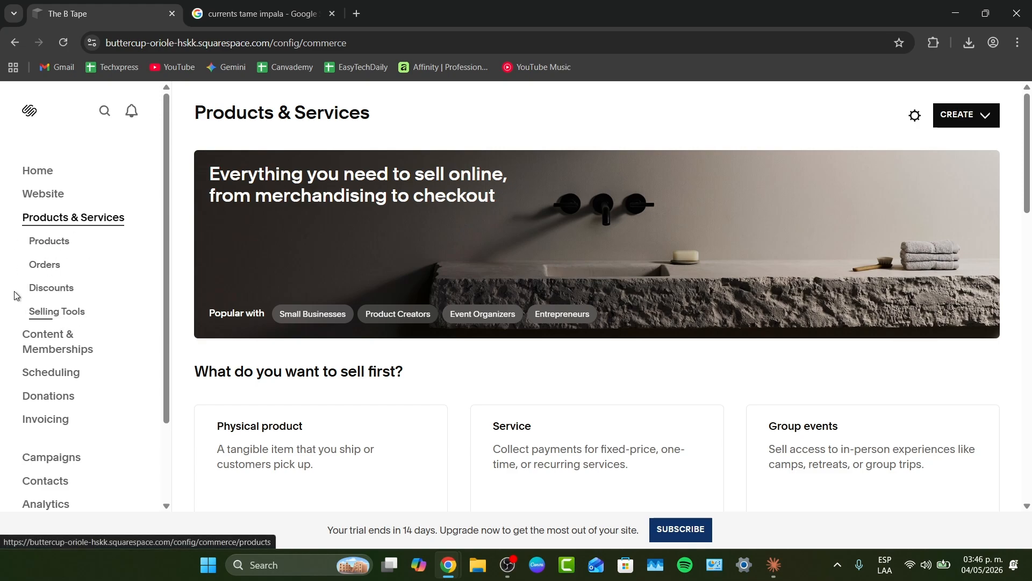
click(68, 338)
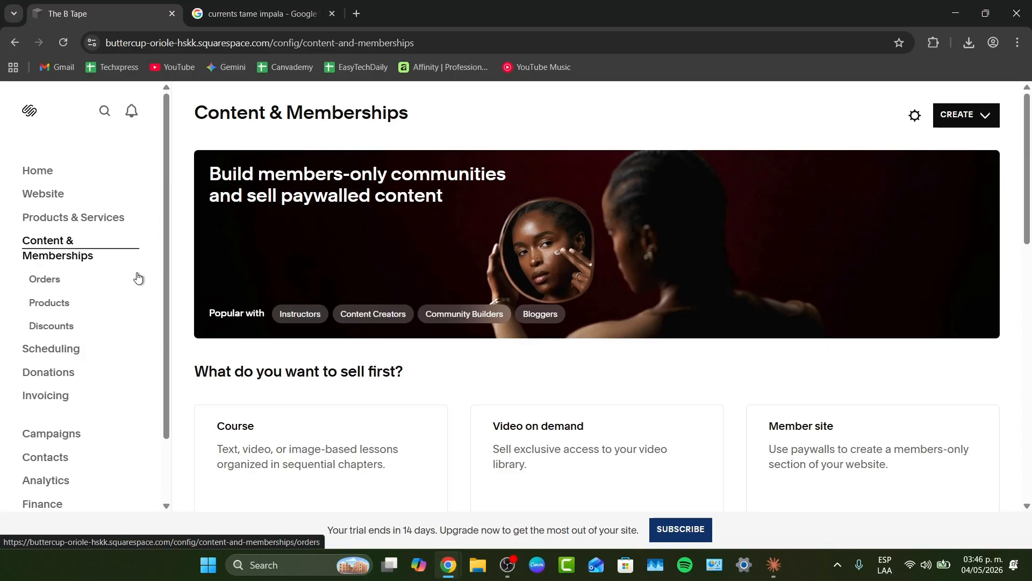
scroll(555, 393, down, 3)
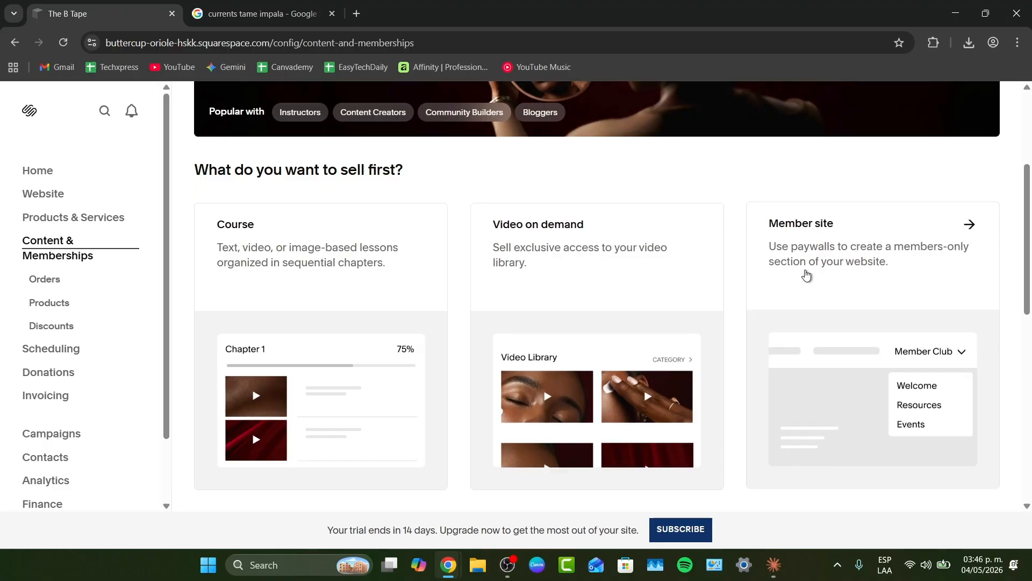
scroll(333, 288, down, 5)
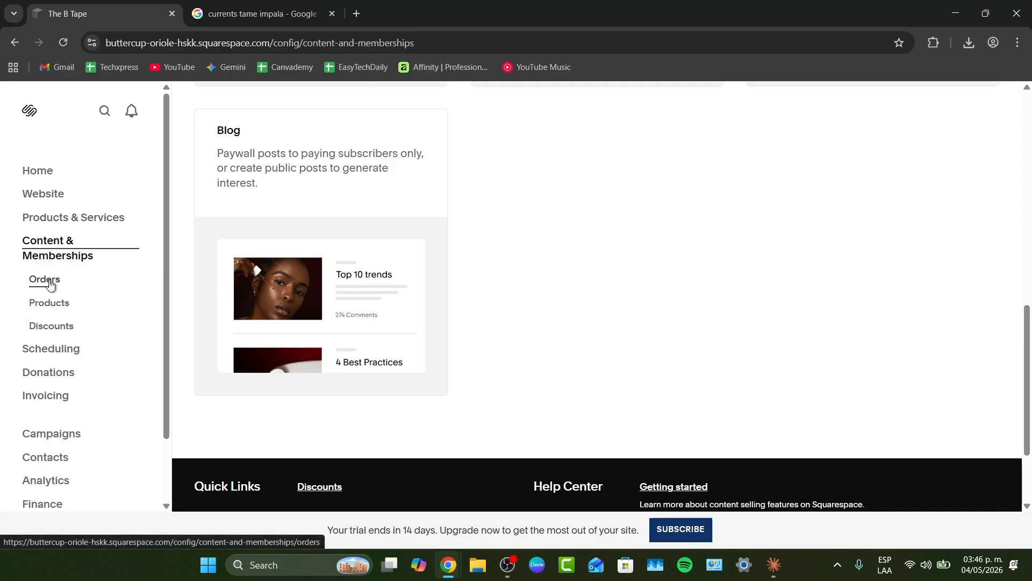
- Open the Scheduling section in its Acuity Scheduling tab, look over its setup steps, and close that tab
click(51, 347)
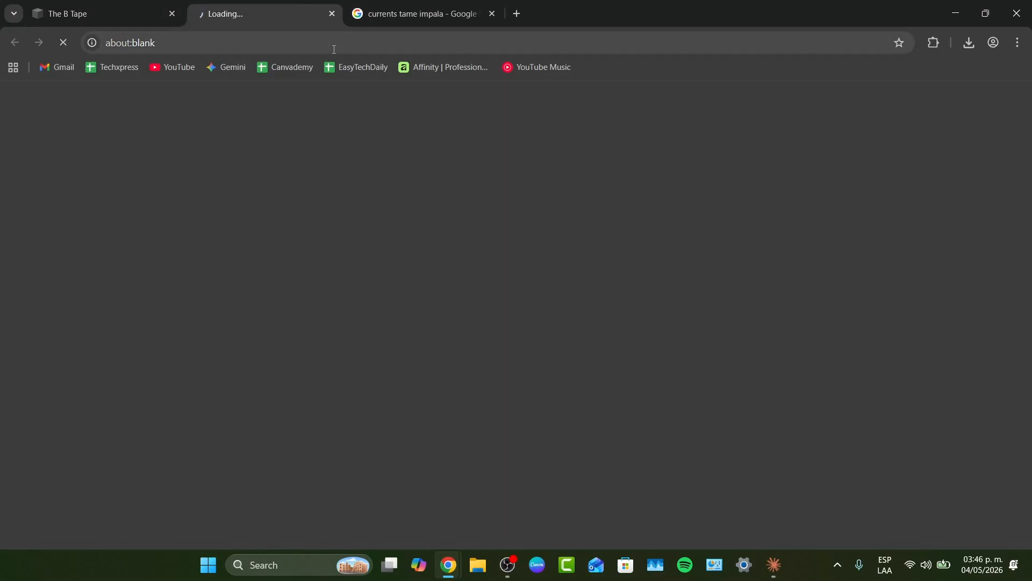
click(491, 15)
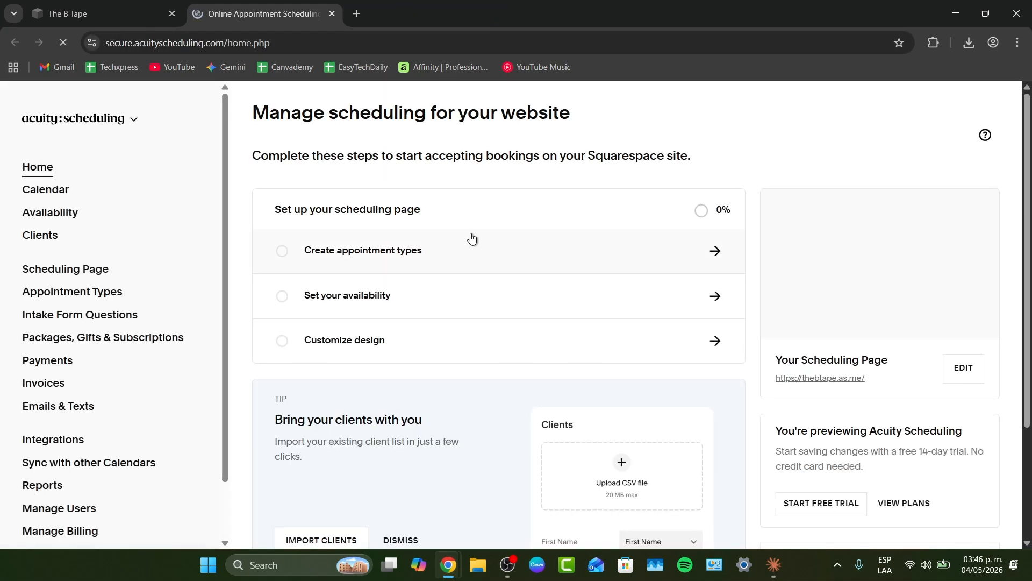
scroll(472, 238, down, 1)
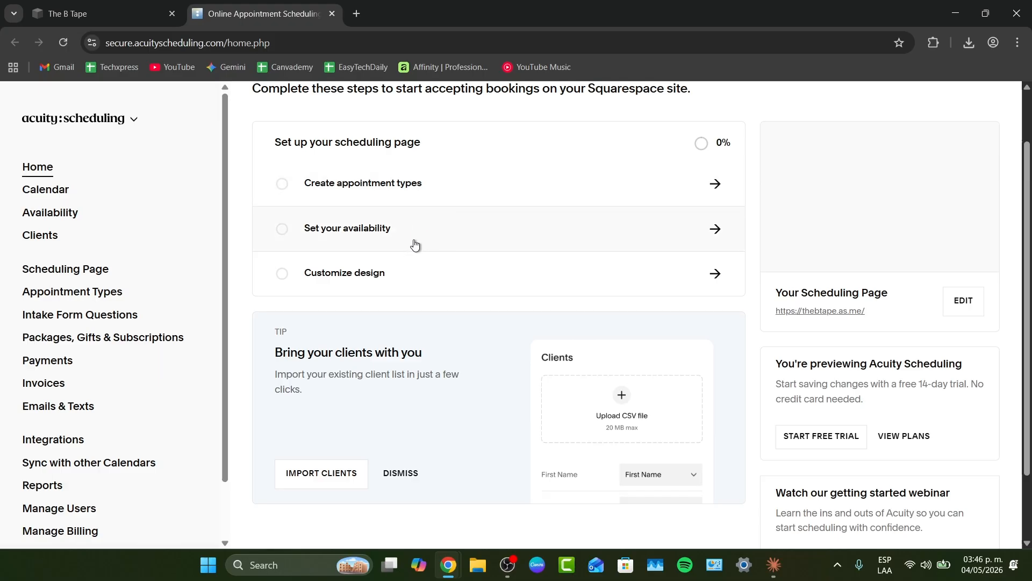
scroll(633, 395, down, 2)
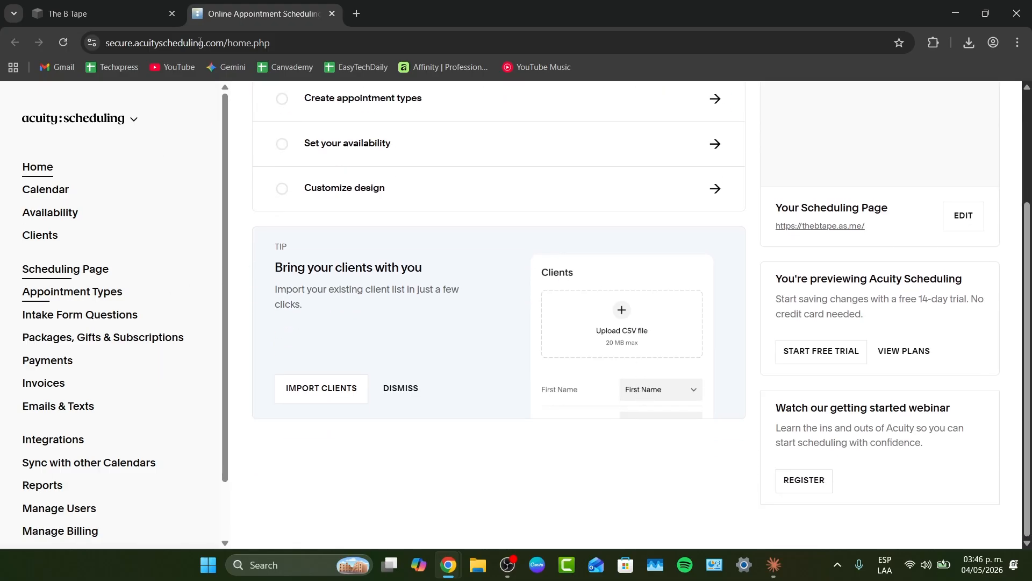
click(108, 14)
click(323, 15)
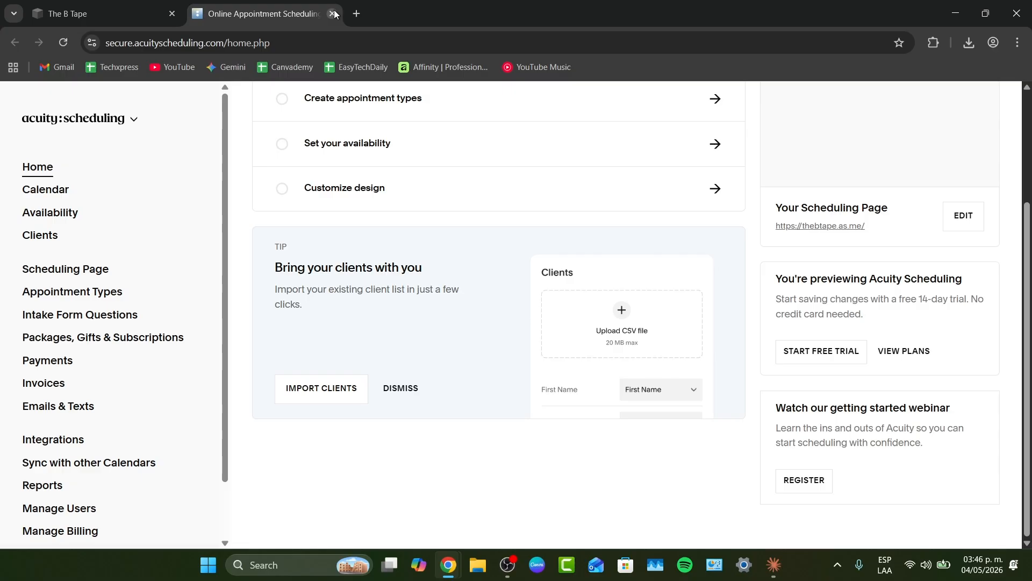
click(333, 13)
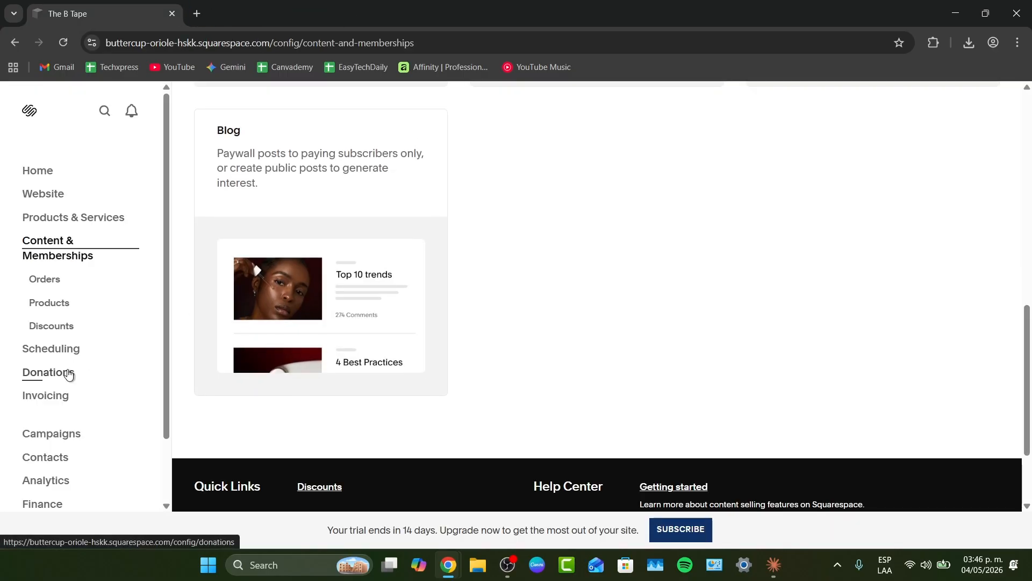
- Browse the Donations section and its giving-page templates
click(68, 374)
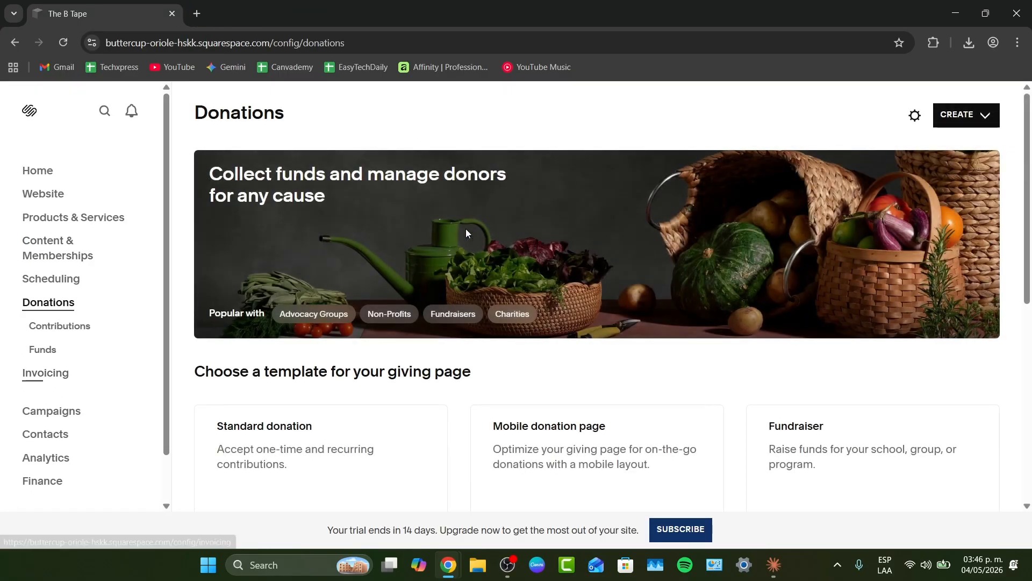
scroll(521, 321, down, 4)
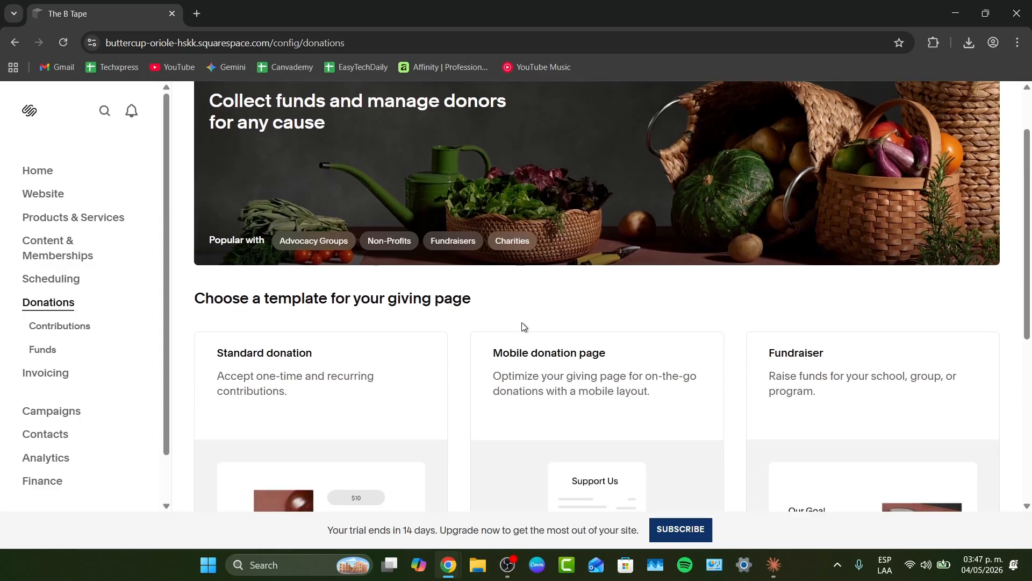
scroll(523, 327, up, 3)
scroll(523, 326, up, 1)
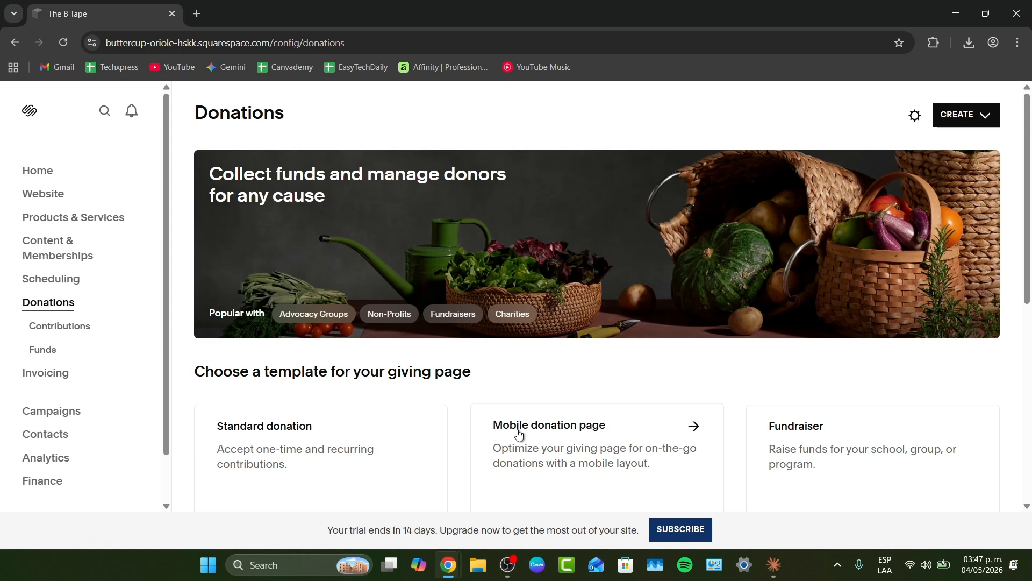
- Browse the Invoicing section and its document templates
click(61, 375)
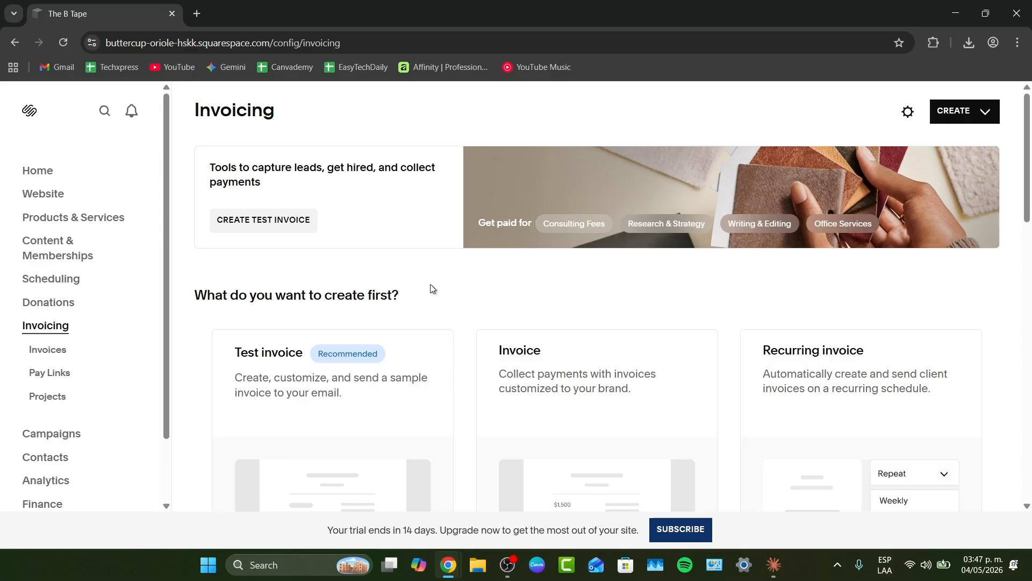
scroll(431, 289, down, 5)
scroll(431, 289, down, 4)
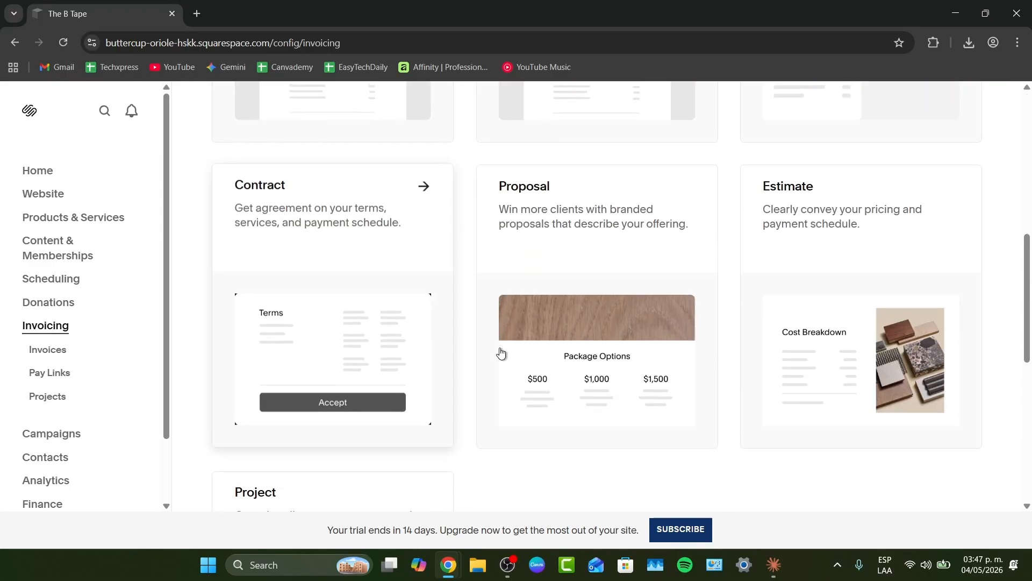
scroll(501, 353, up, 3)
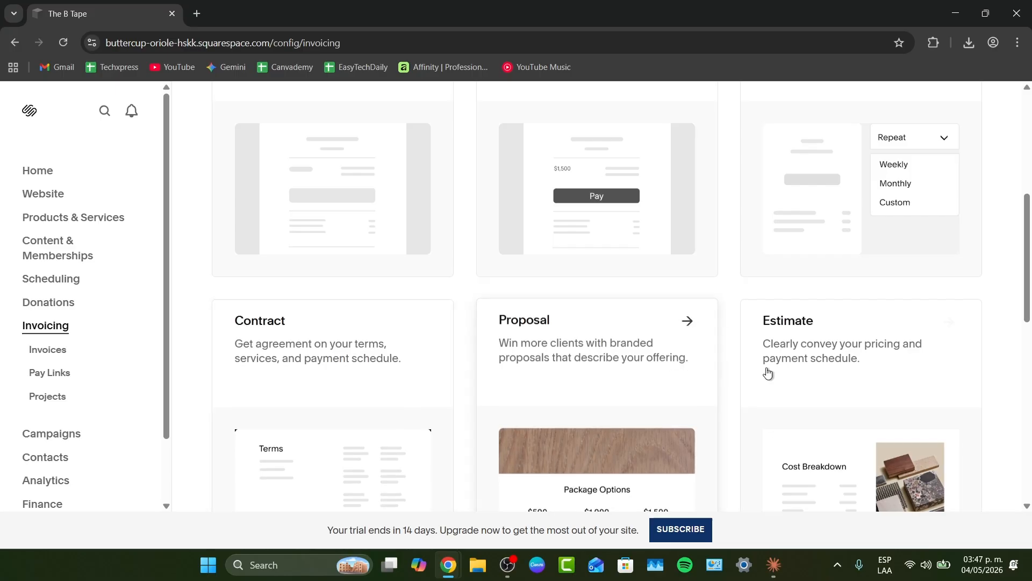
scroll(767, 371, down, 1)
scroll(767, 371, up, 4)
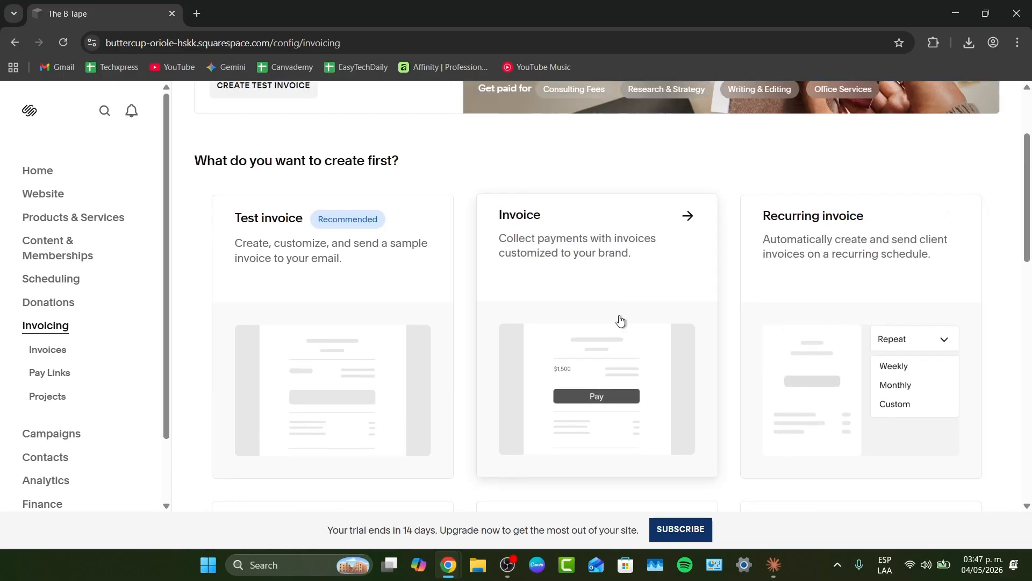
scroll(587, 341, up, 3)
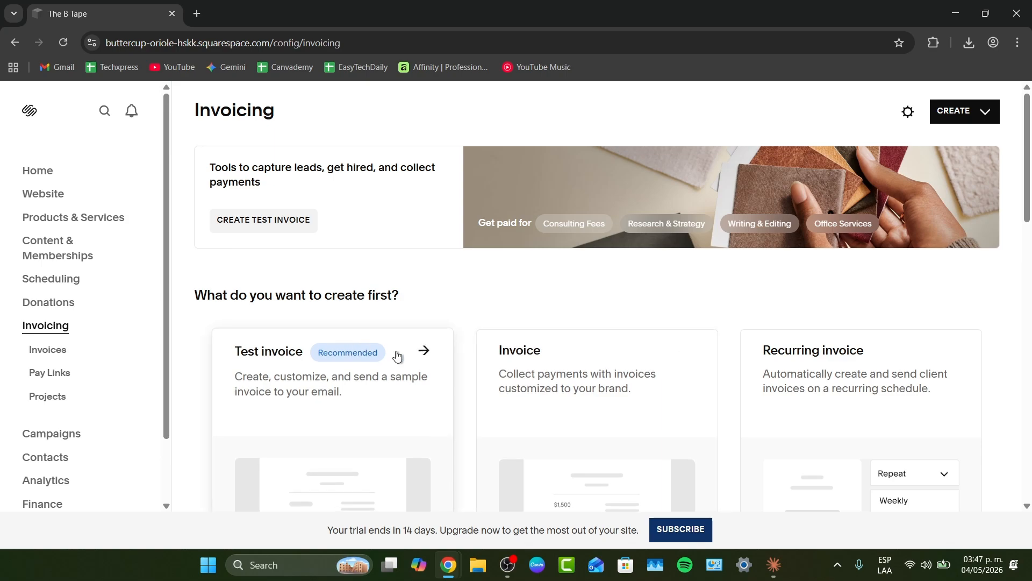
scroll(788, 430, down, 6)
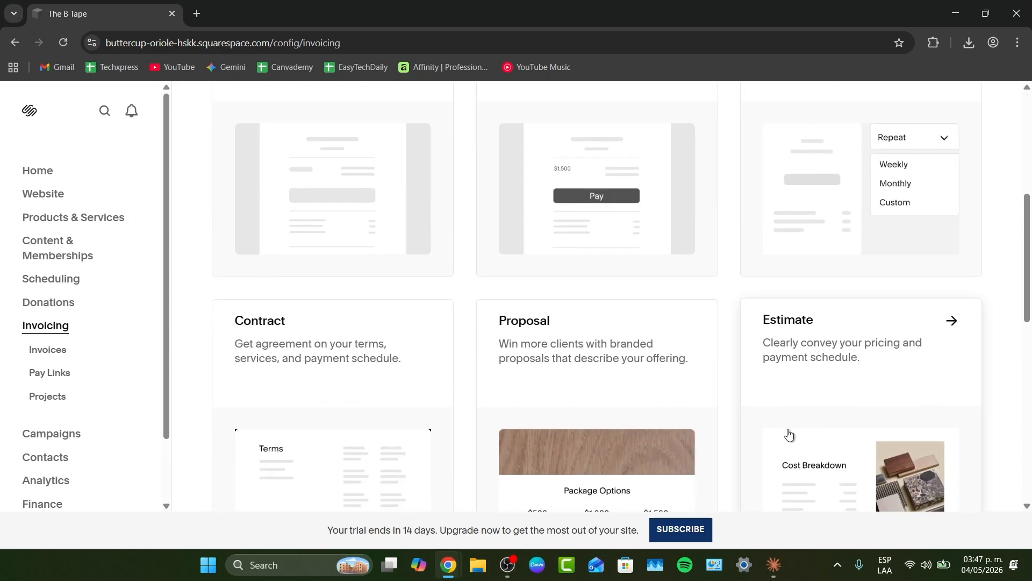
scroll(789, 434, down, 4)
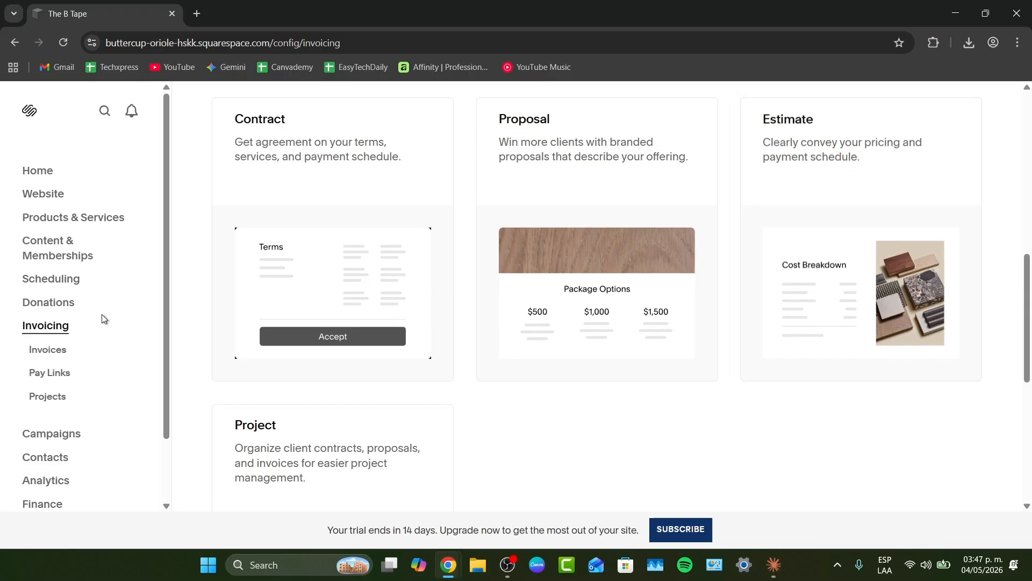
- Open the Email Campaigns section, then the Contacts section of the dashboard
click(66, 430)
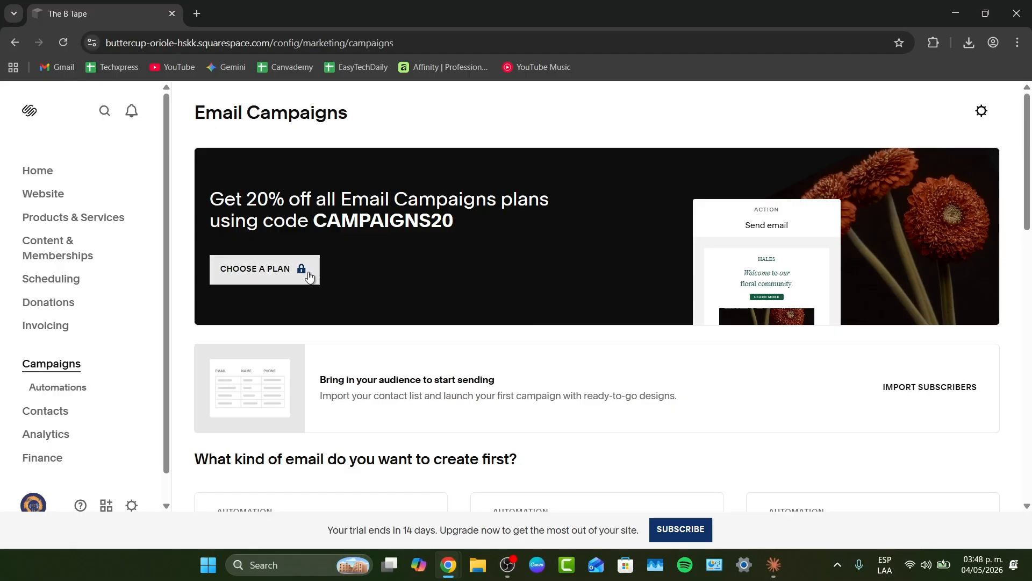
click(46, 417)
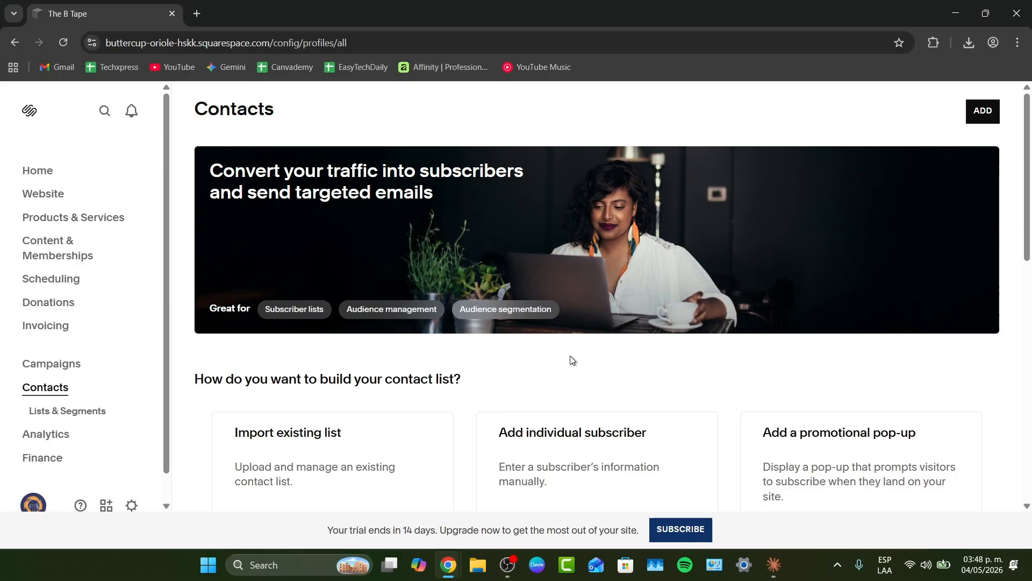
scroll(72, 426, down, 1)
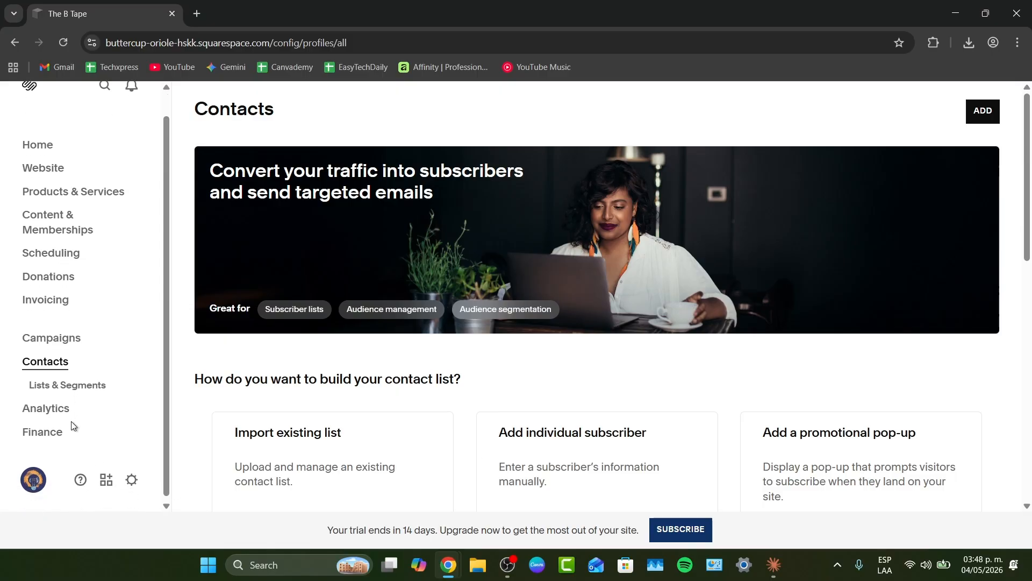
- Browse the Analytics Traffic, Engagement and Sales pages and open the sales date-range options
click(33, 407)
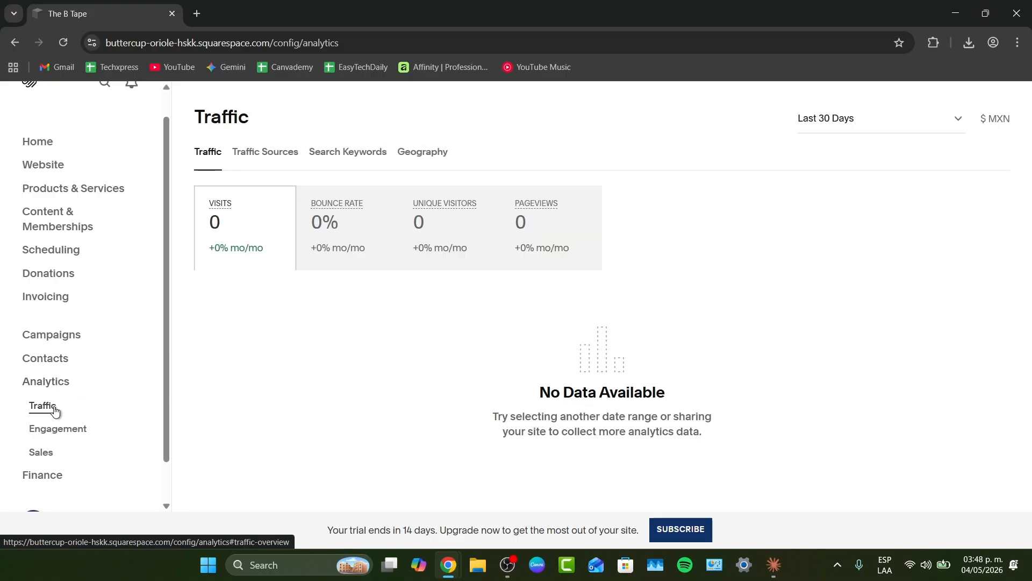
click(57, 428)
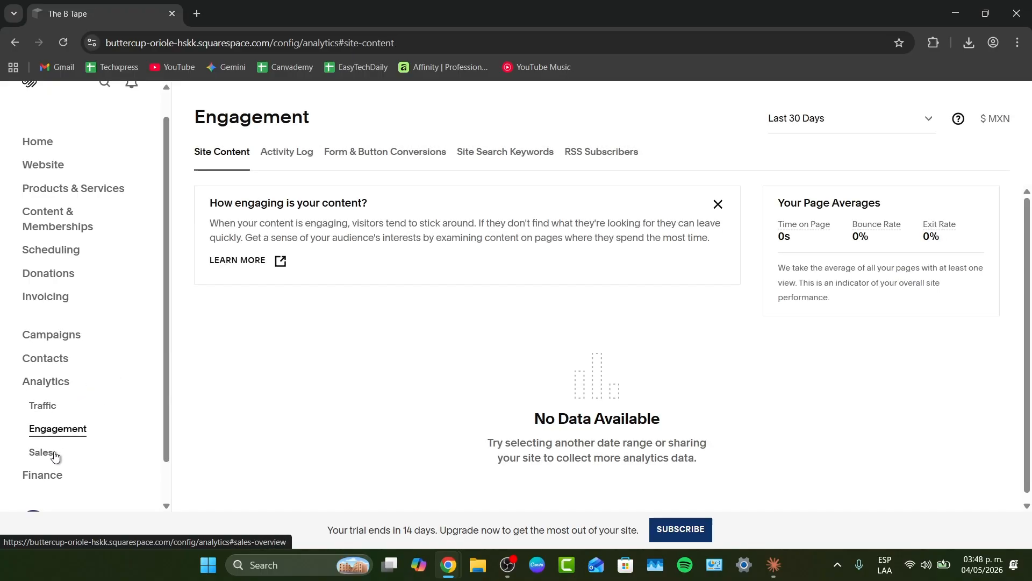
click(55, 454)
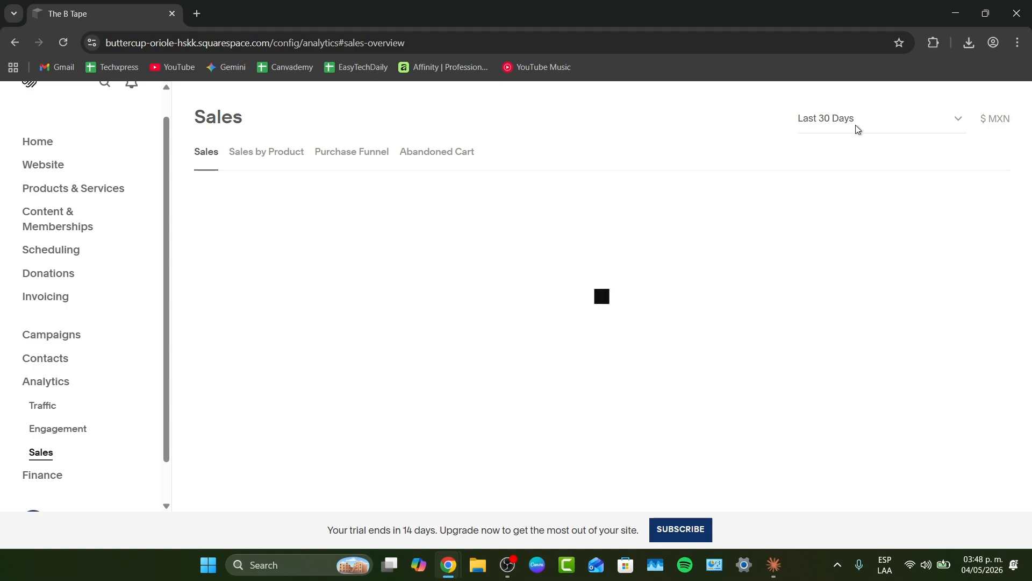
click(851, 128)
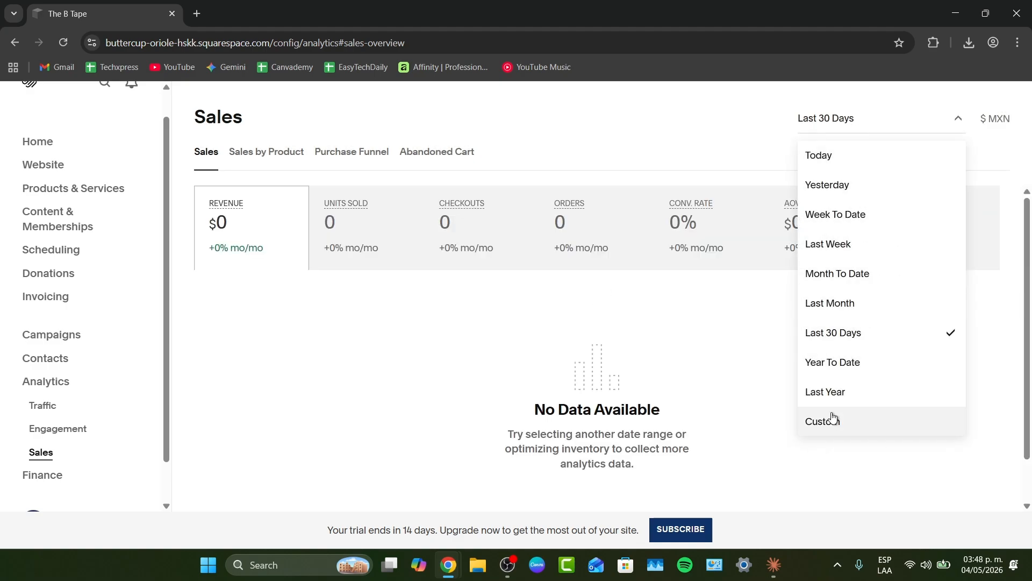
scroll(110, 457, down, 1)
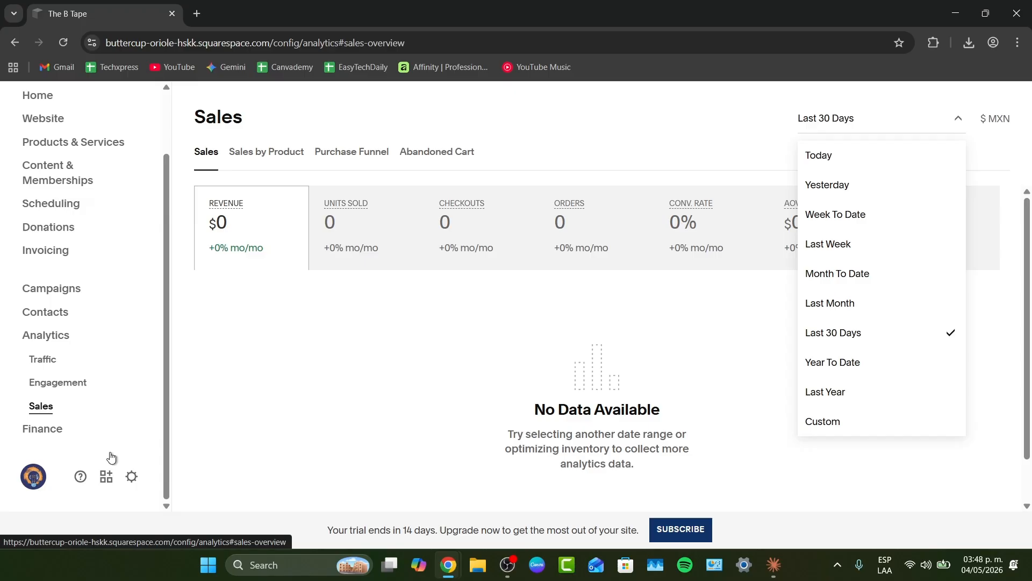
- Open the Finance orders page, then return to the Home dashboard and look over its setup checklist
click(53, 438)
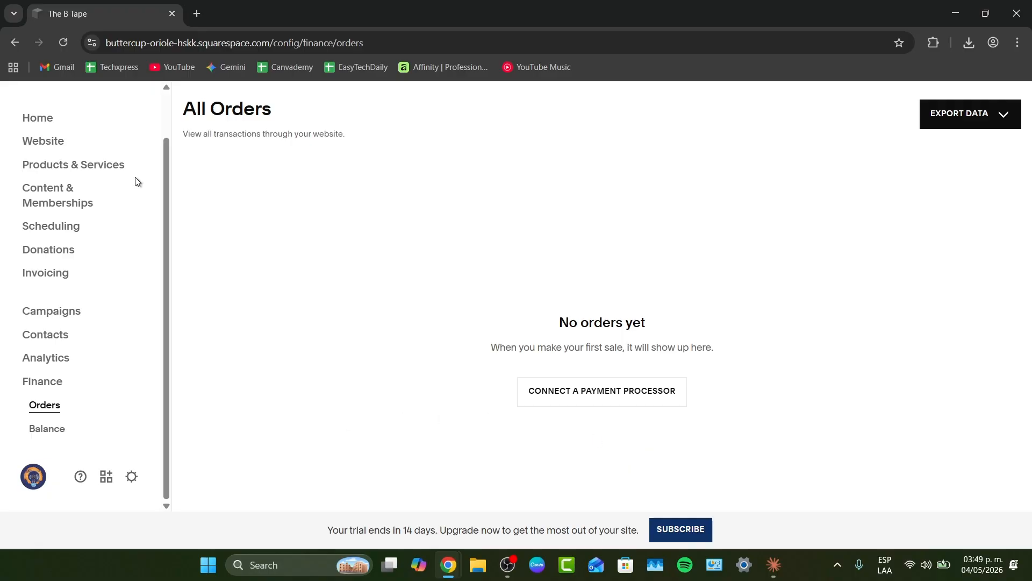
click(63, 117)
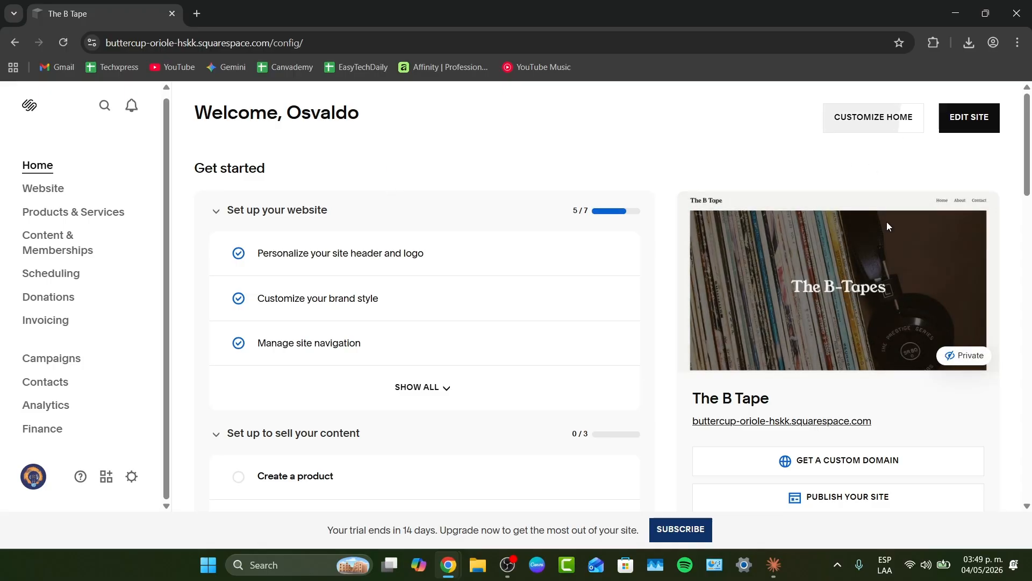
scroll(884, 258, down, 2)
scroll(880, 292, down, 8)
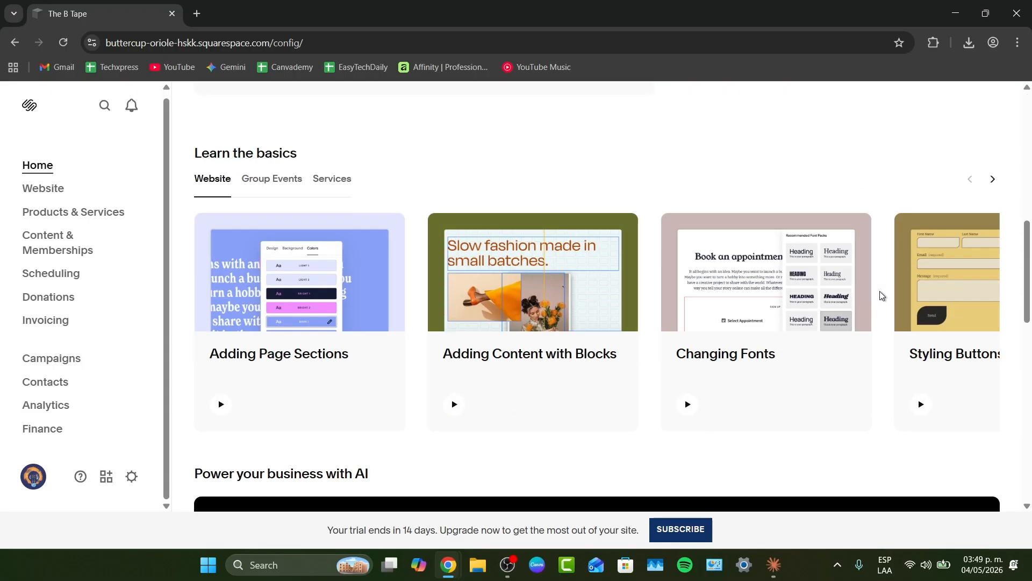
scroll(879, 291, down, 5)
scroll(830, 331, up, 5)
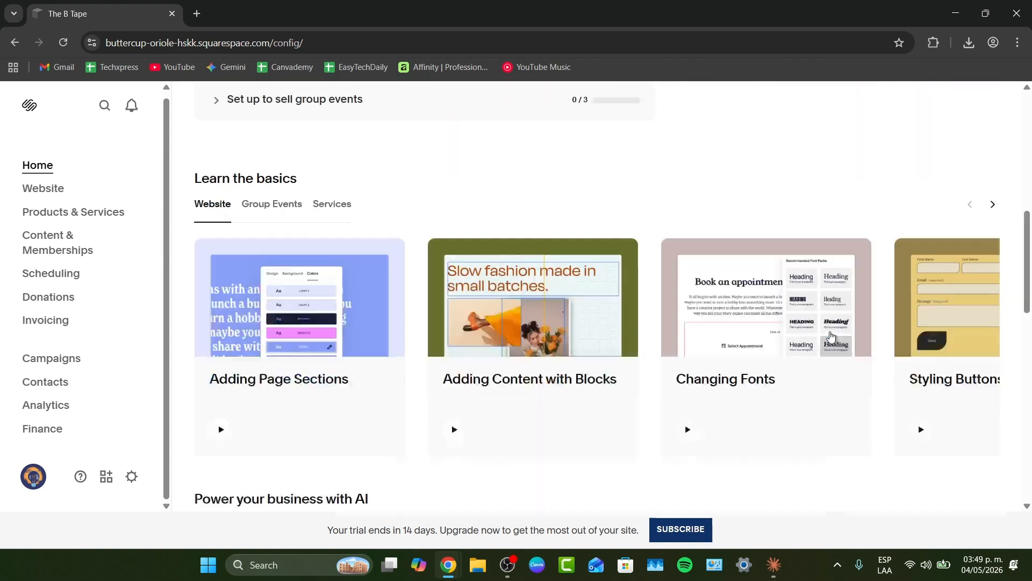
scroll(831, 336, up, 10)
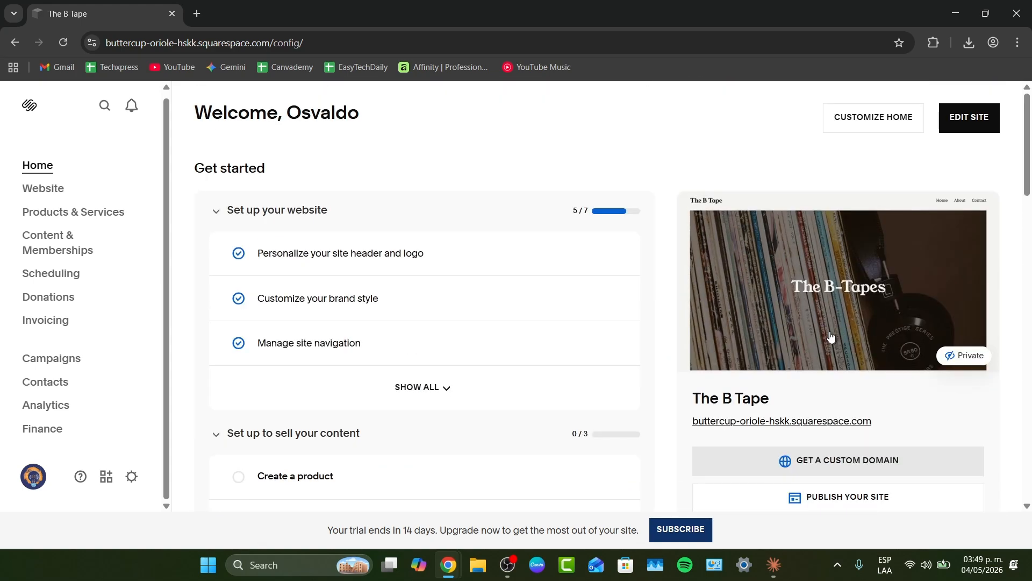
scroll(830, 332, down, 3)
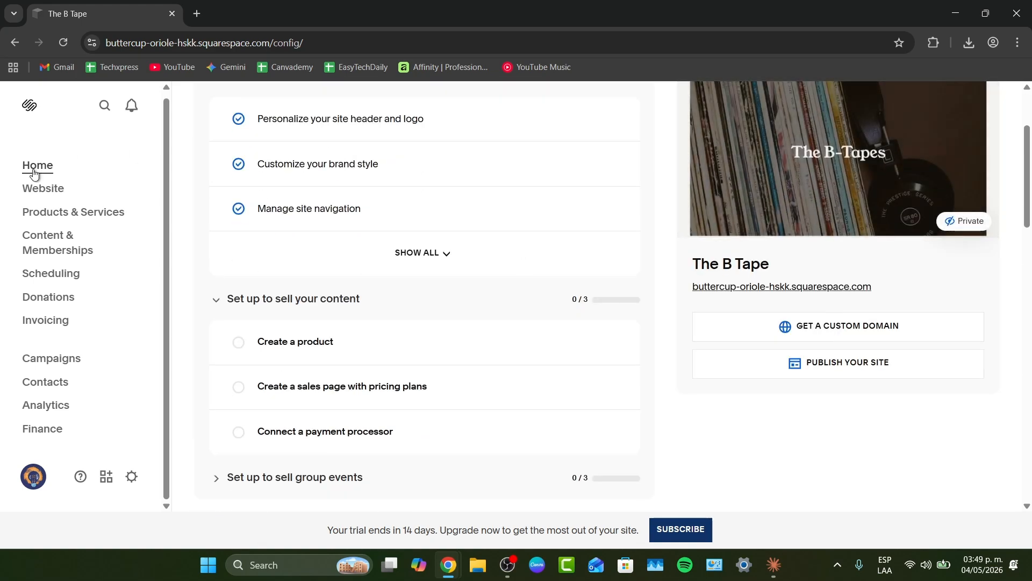
scroll(537, 228, down, 3)
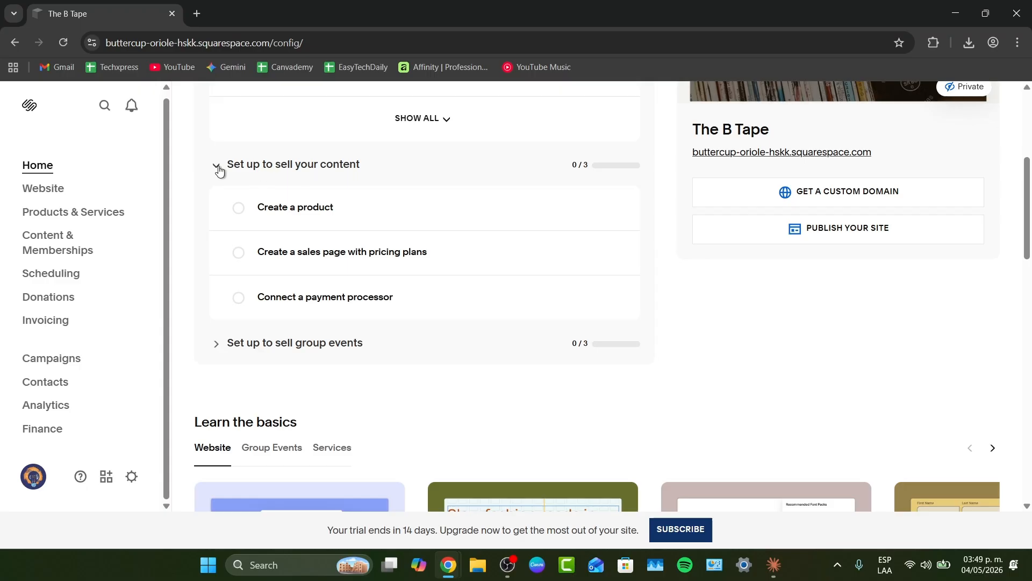
- Collapse the 'Set up to sell your content' checklist and browse the Learn the basics tutorials under Website, Group Events and Services
click(217, 168)
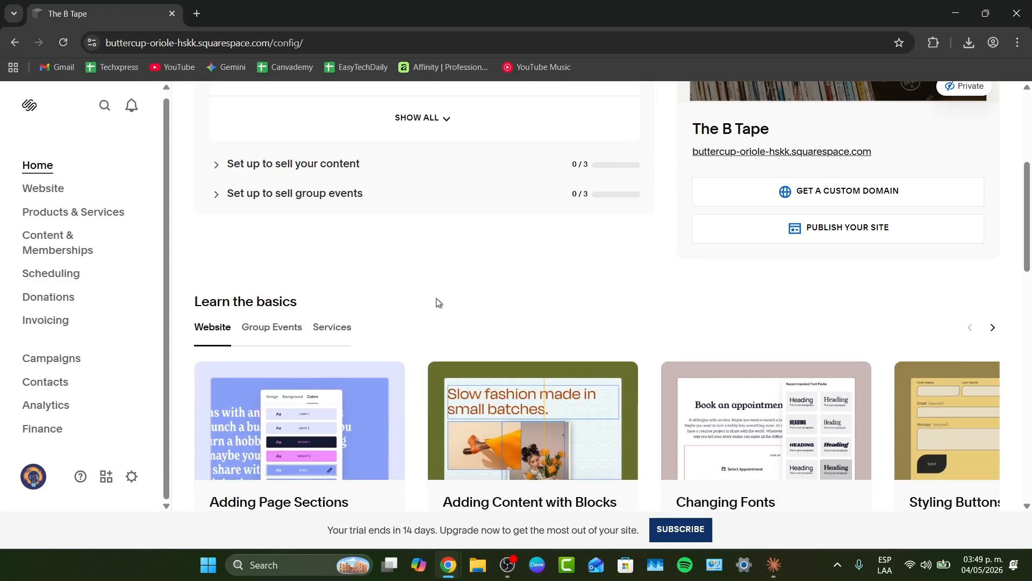
scroll(437, 298, down, 3)
drag(223, 168, 317, 171)
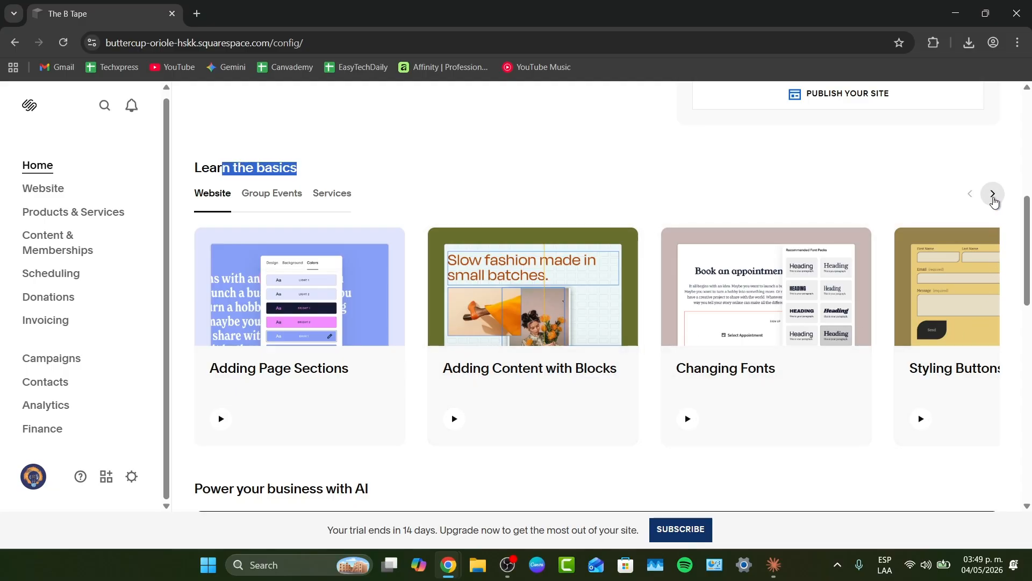
click(993, 196)
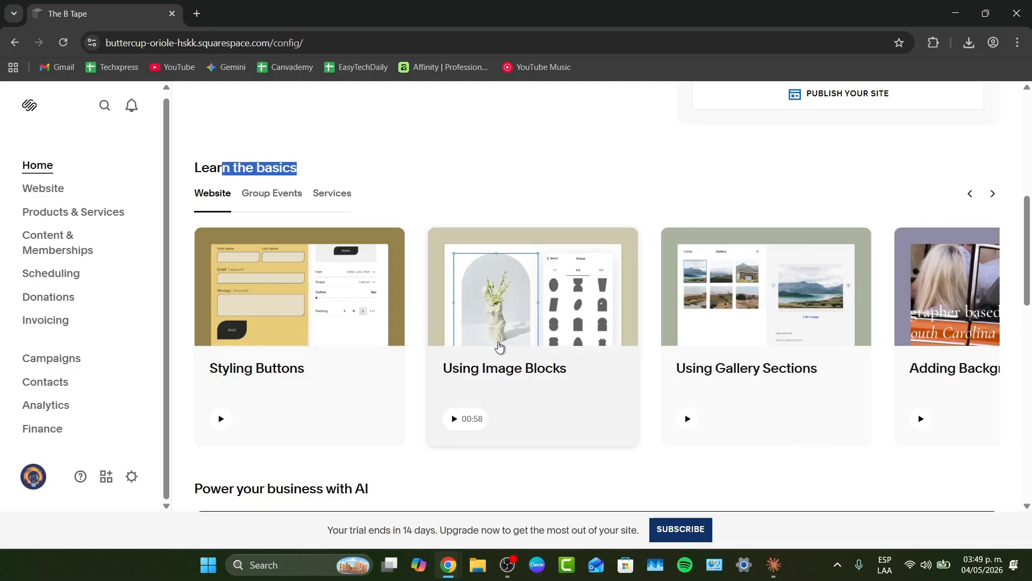
click(996, 196)
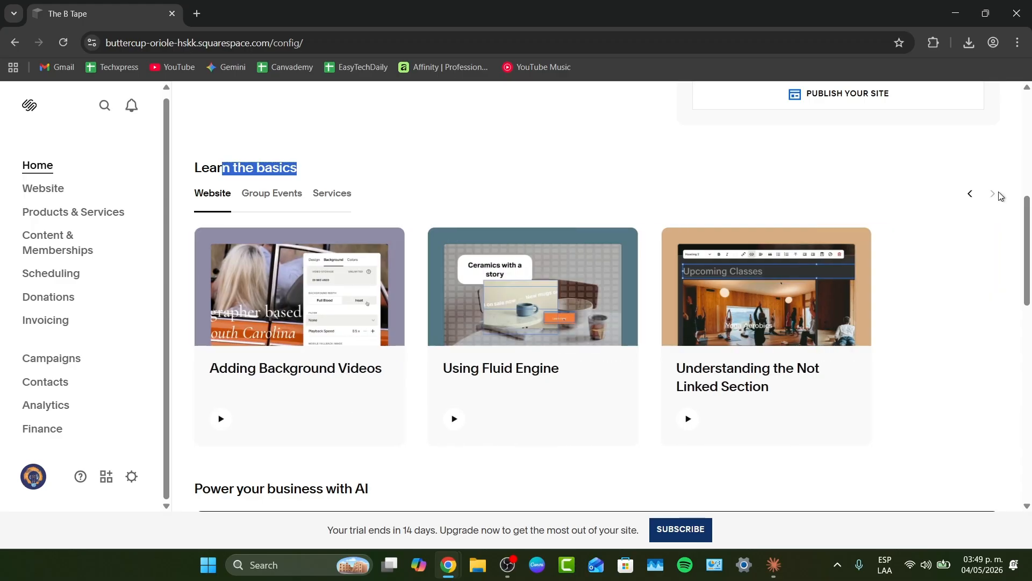
click(275, 197)
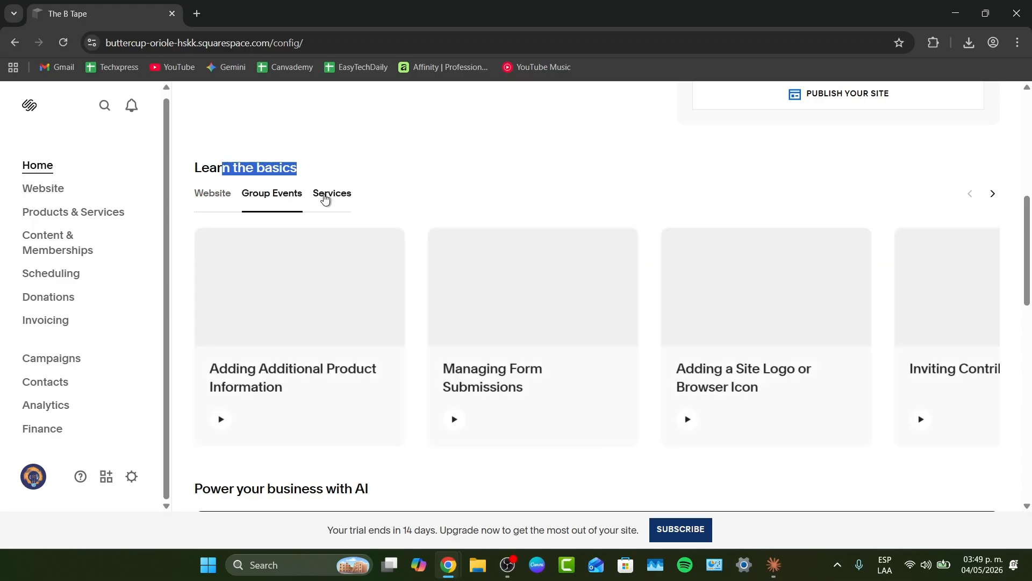
click(325, 197)
scroll(484, 183, down, 10)
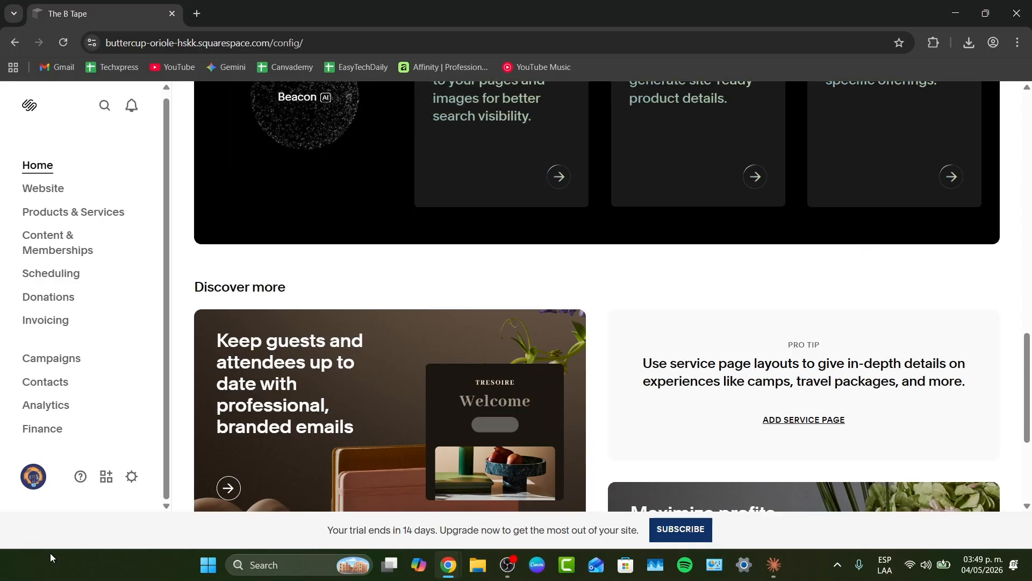
- Open the site Settings panel and close it again
click(129, 483)
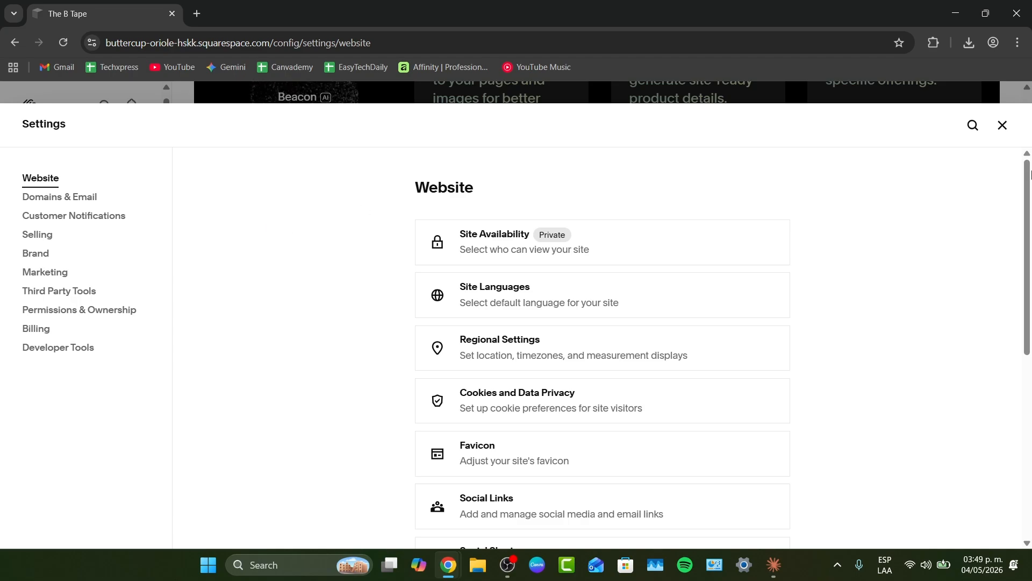
click(1003, 125)
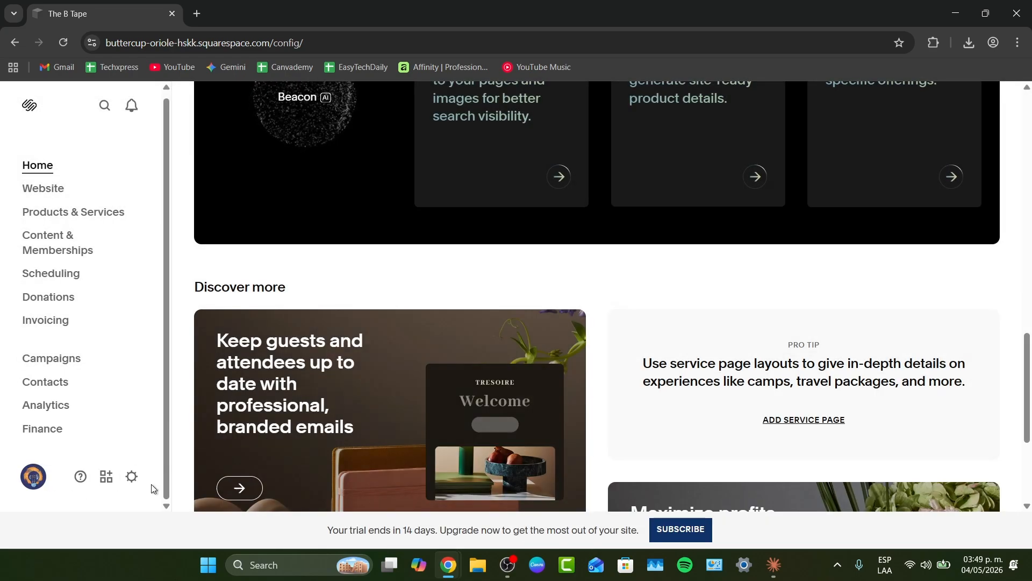
- Open the Customize Sidebar view, browse its business section cards, and close it
click(102, 486)
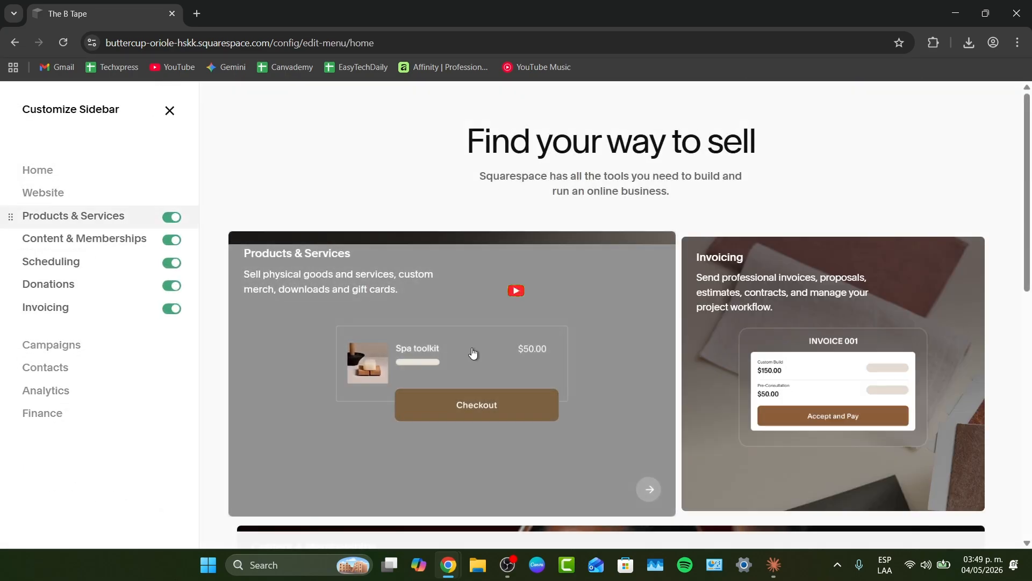
scroll(745, 301, down, 6)
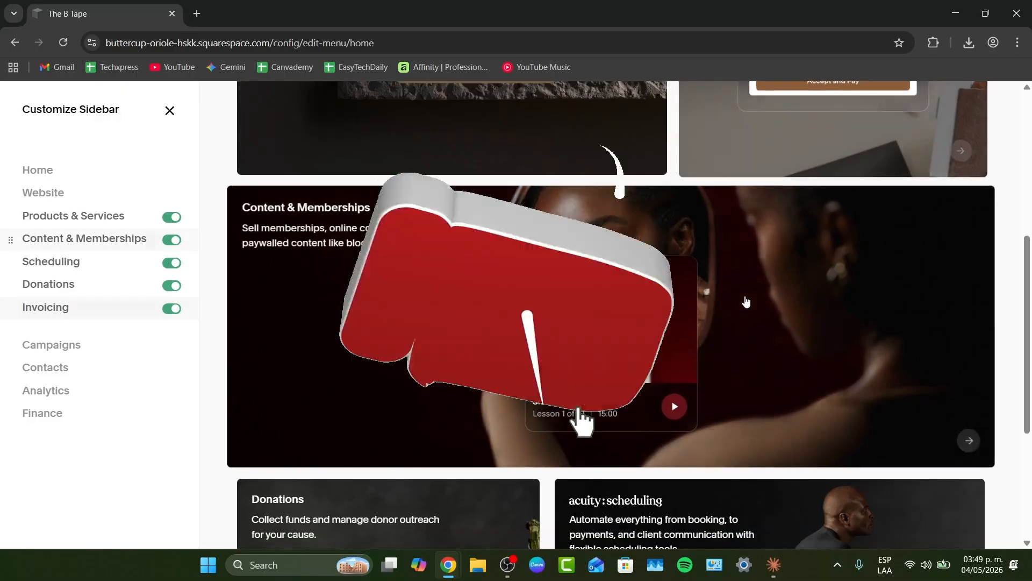
scroll(746, 302, down, 4)
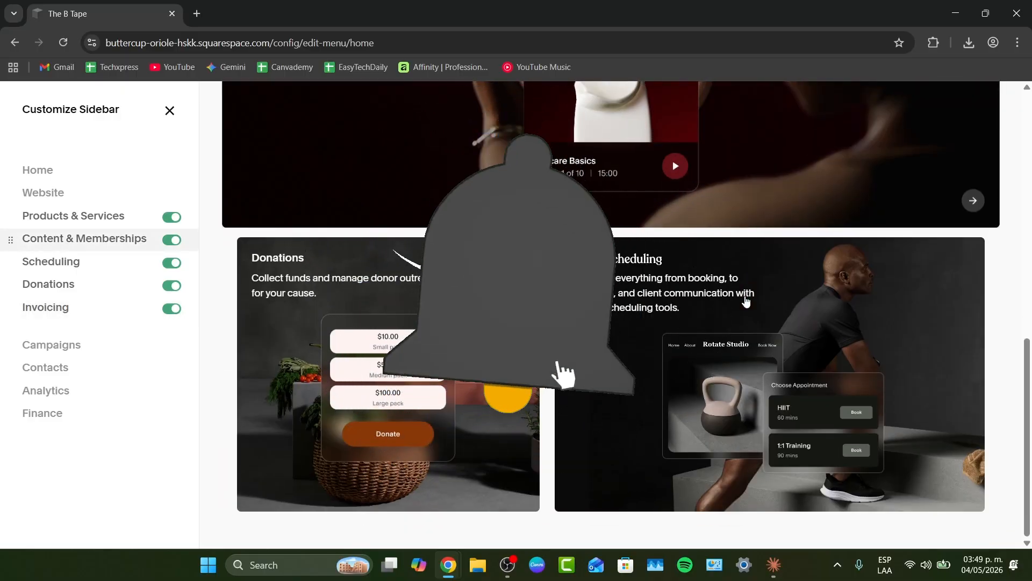
scroll(746, 301, up, 10)
click(170, 110)
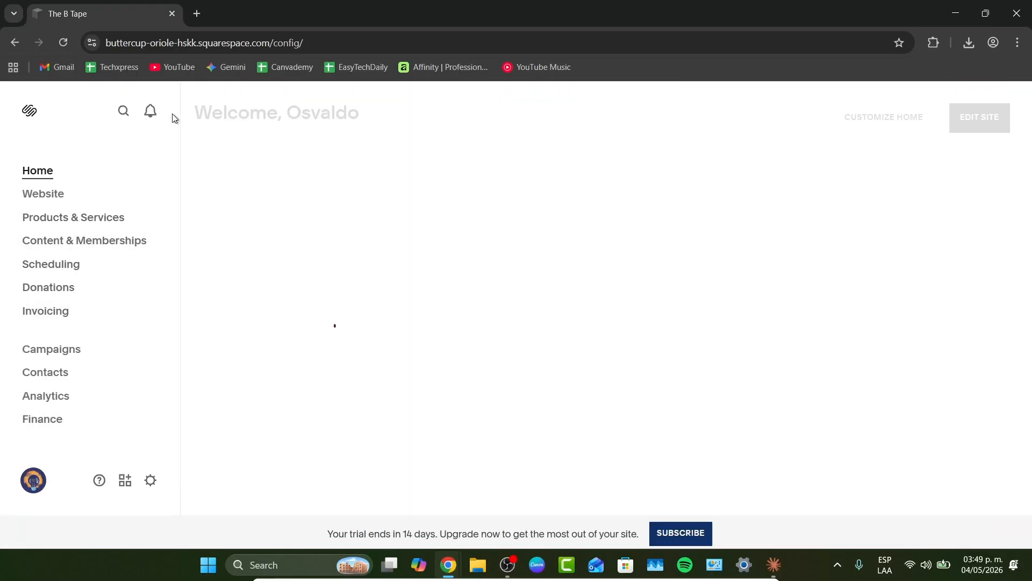